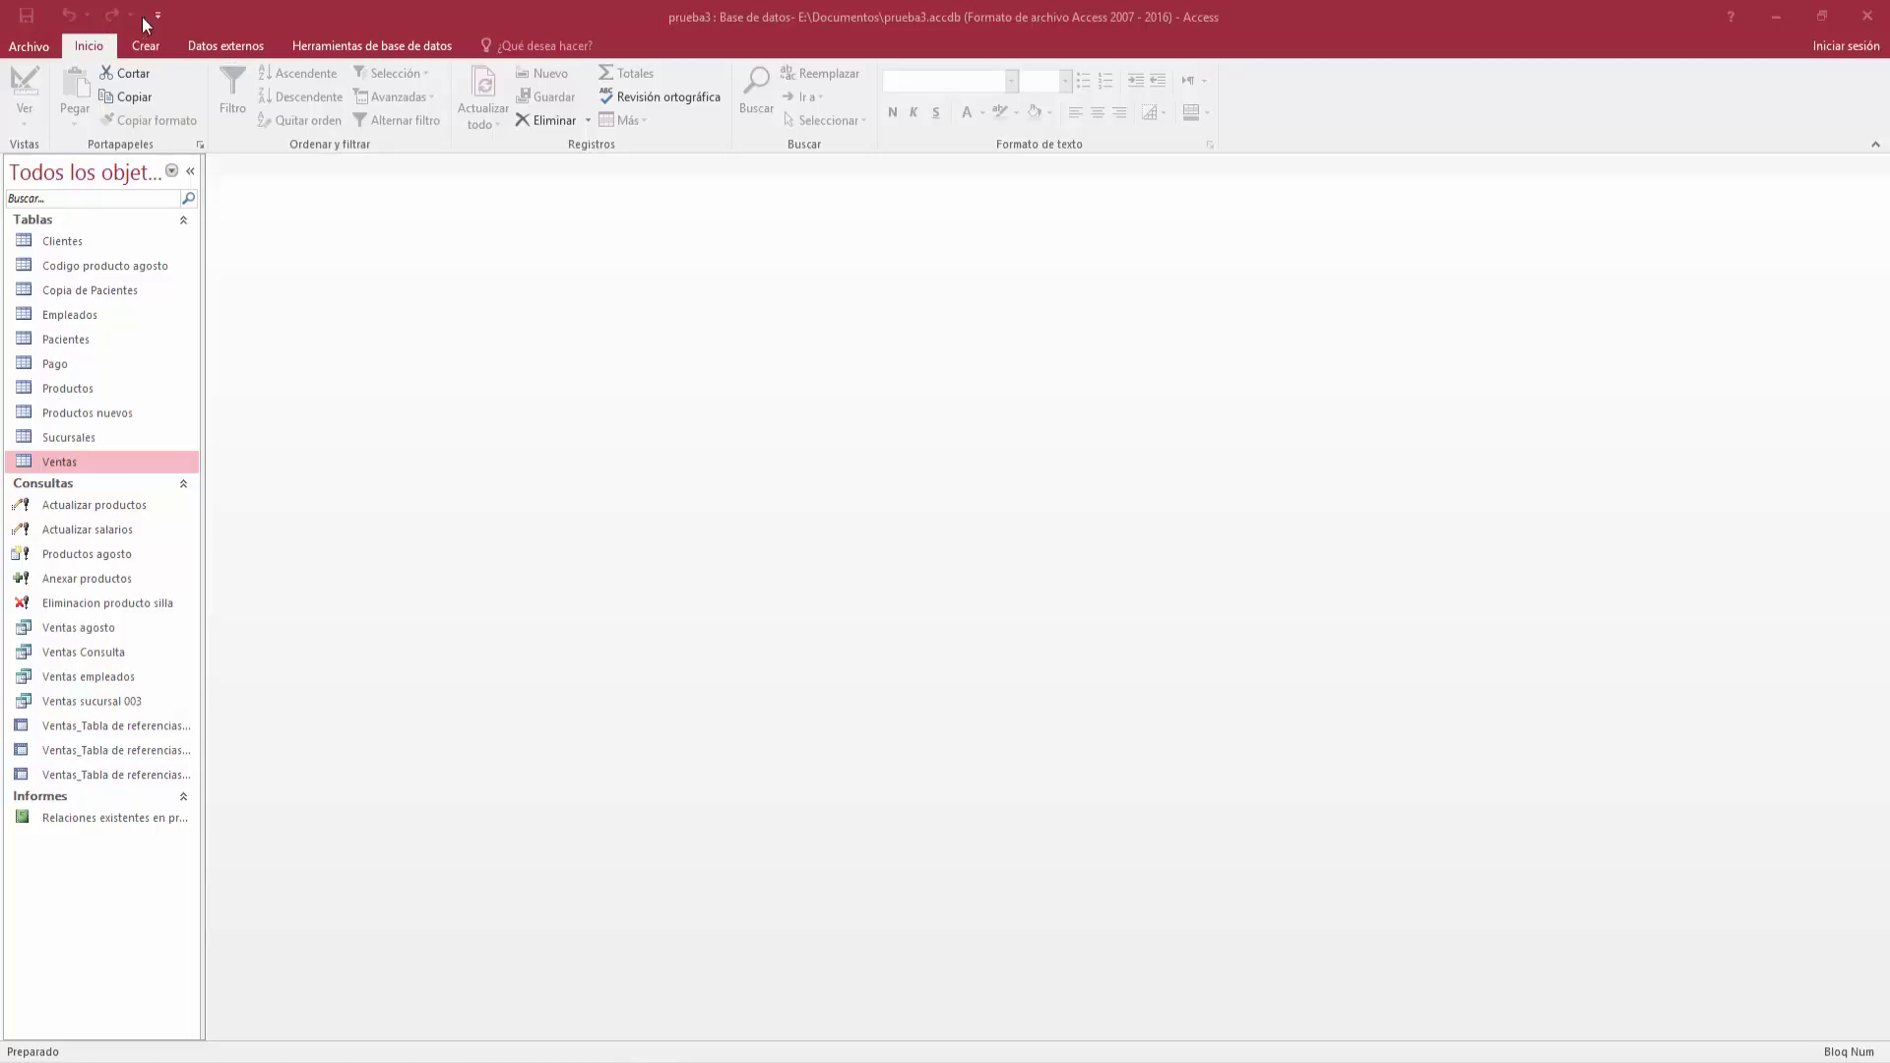
# - Start a new crosstab query with the query wizard (Asist. consultas de tabla ref. cruzadas)
pyautogui.click(157, 50)
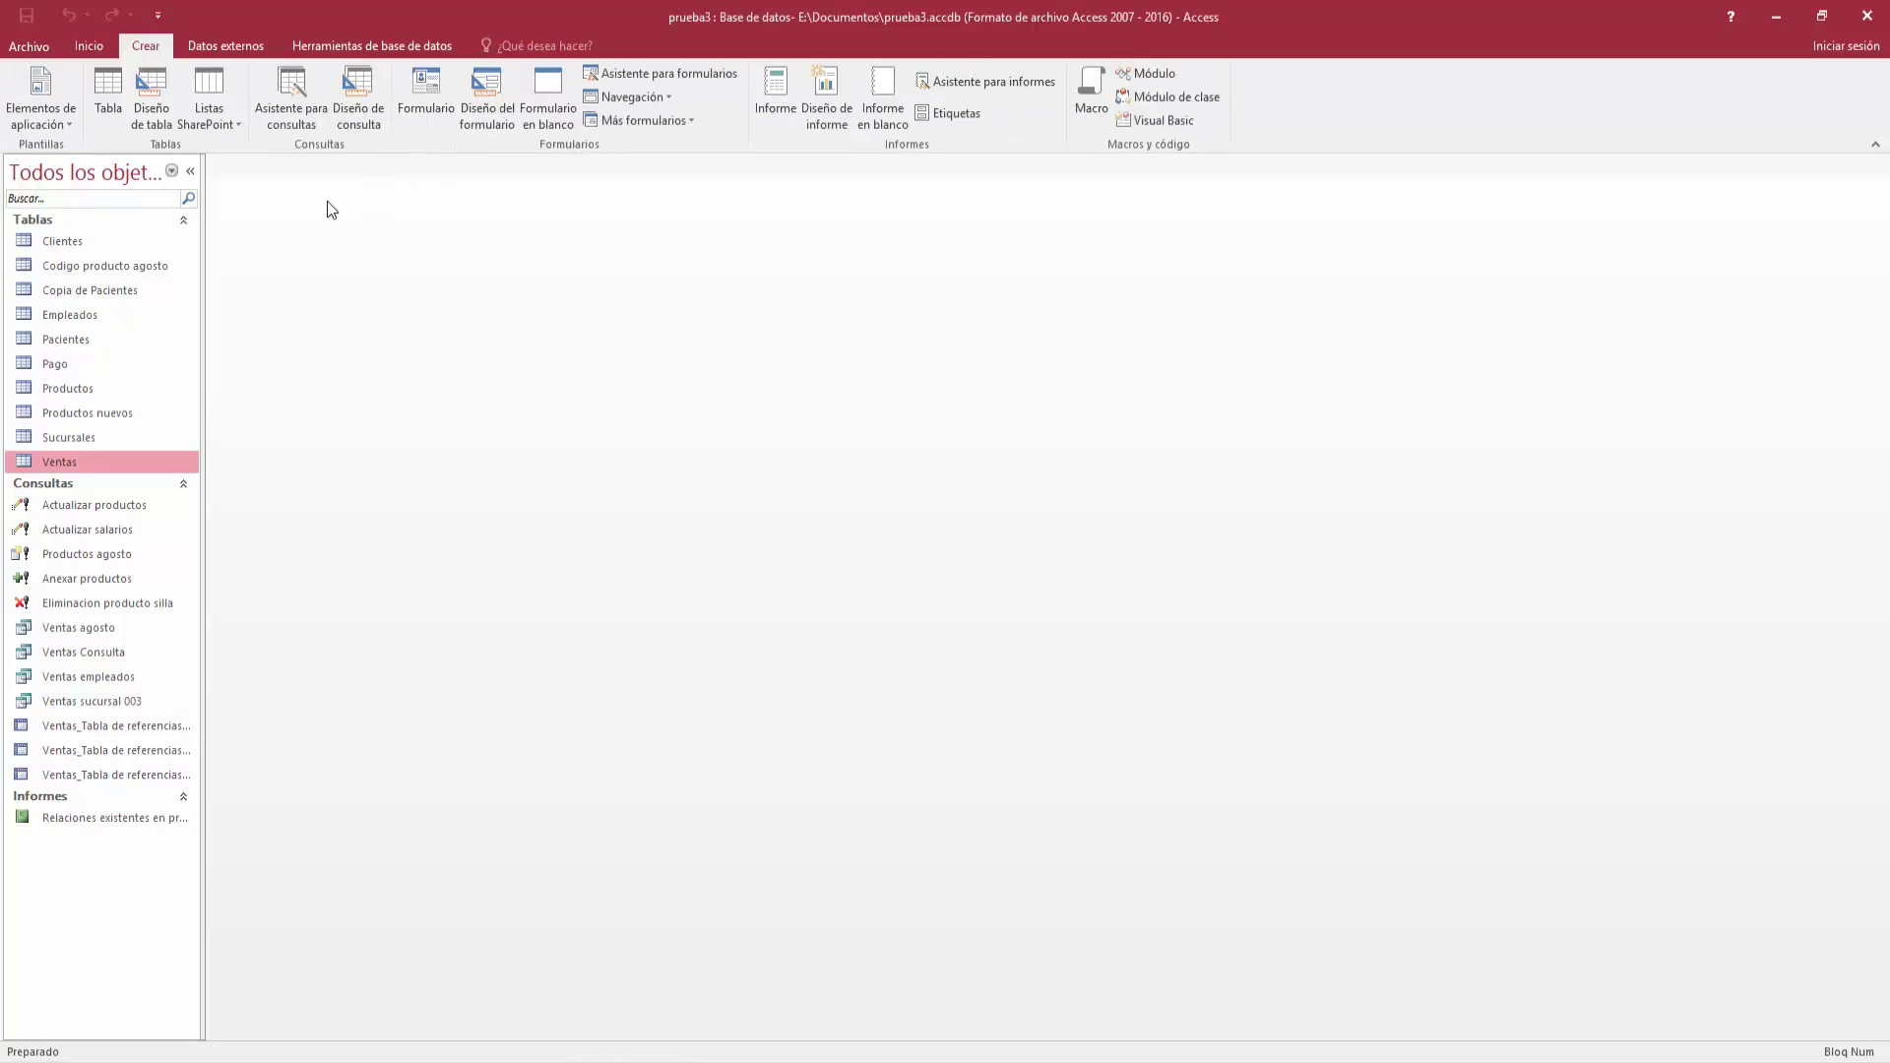
pyautogui.click(292, 108)
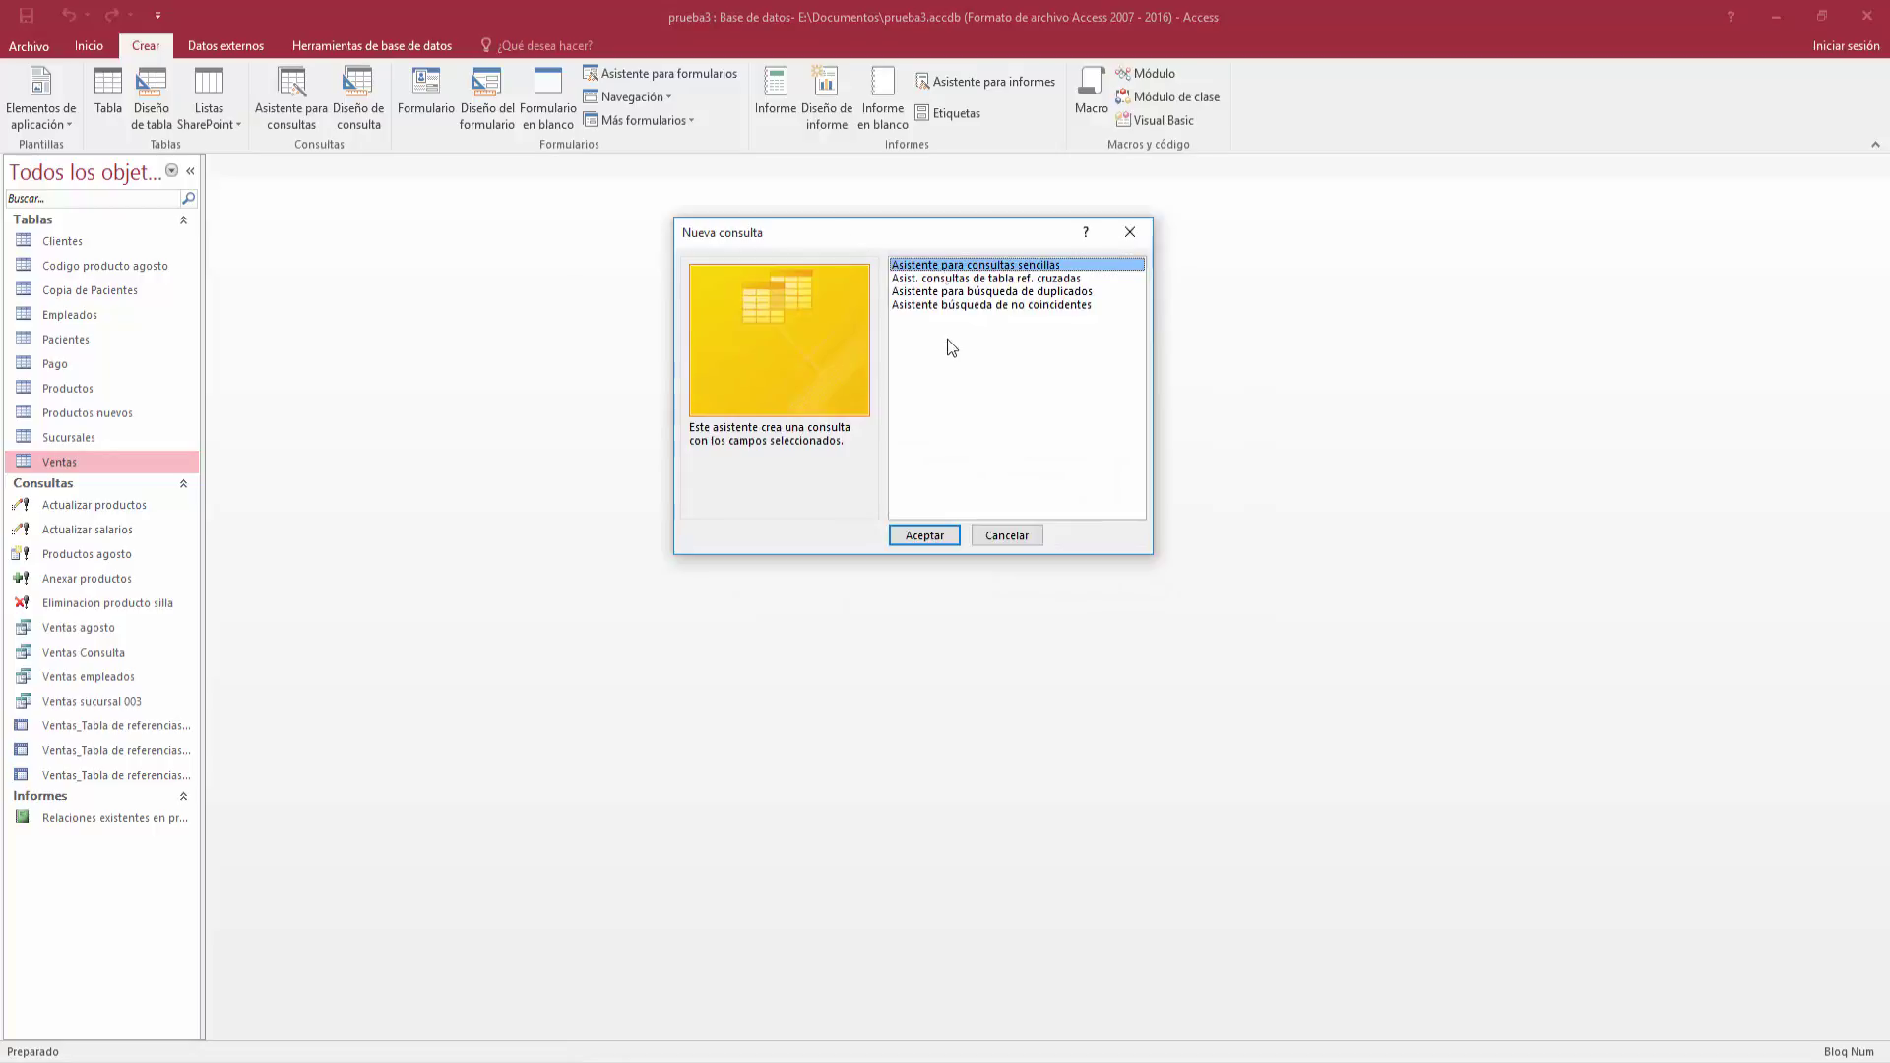
pyautogui.click(935, 278)
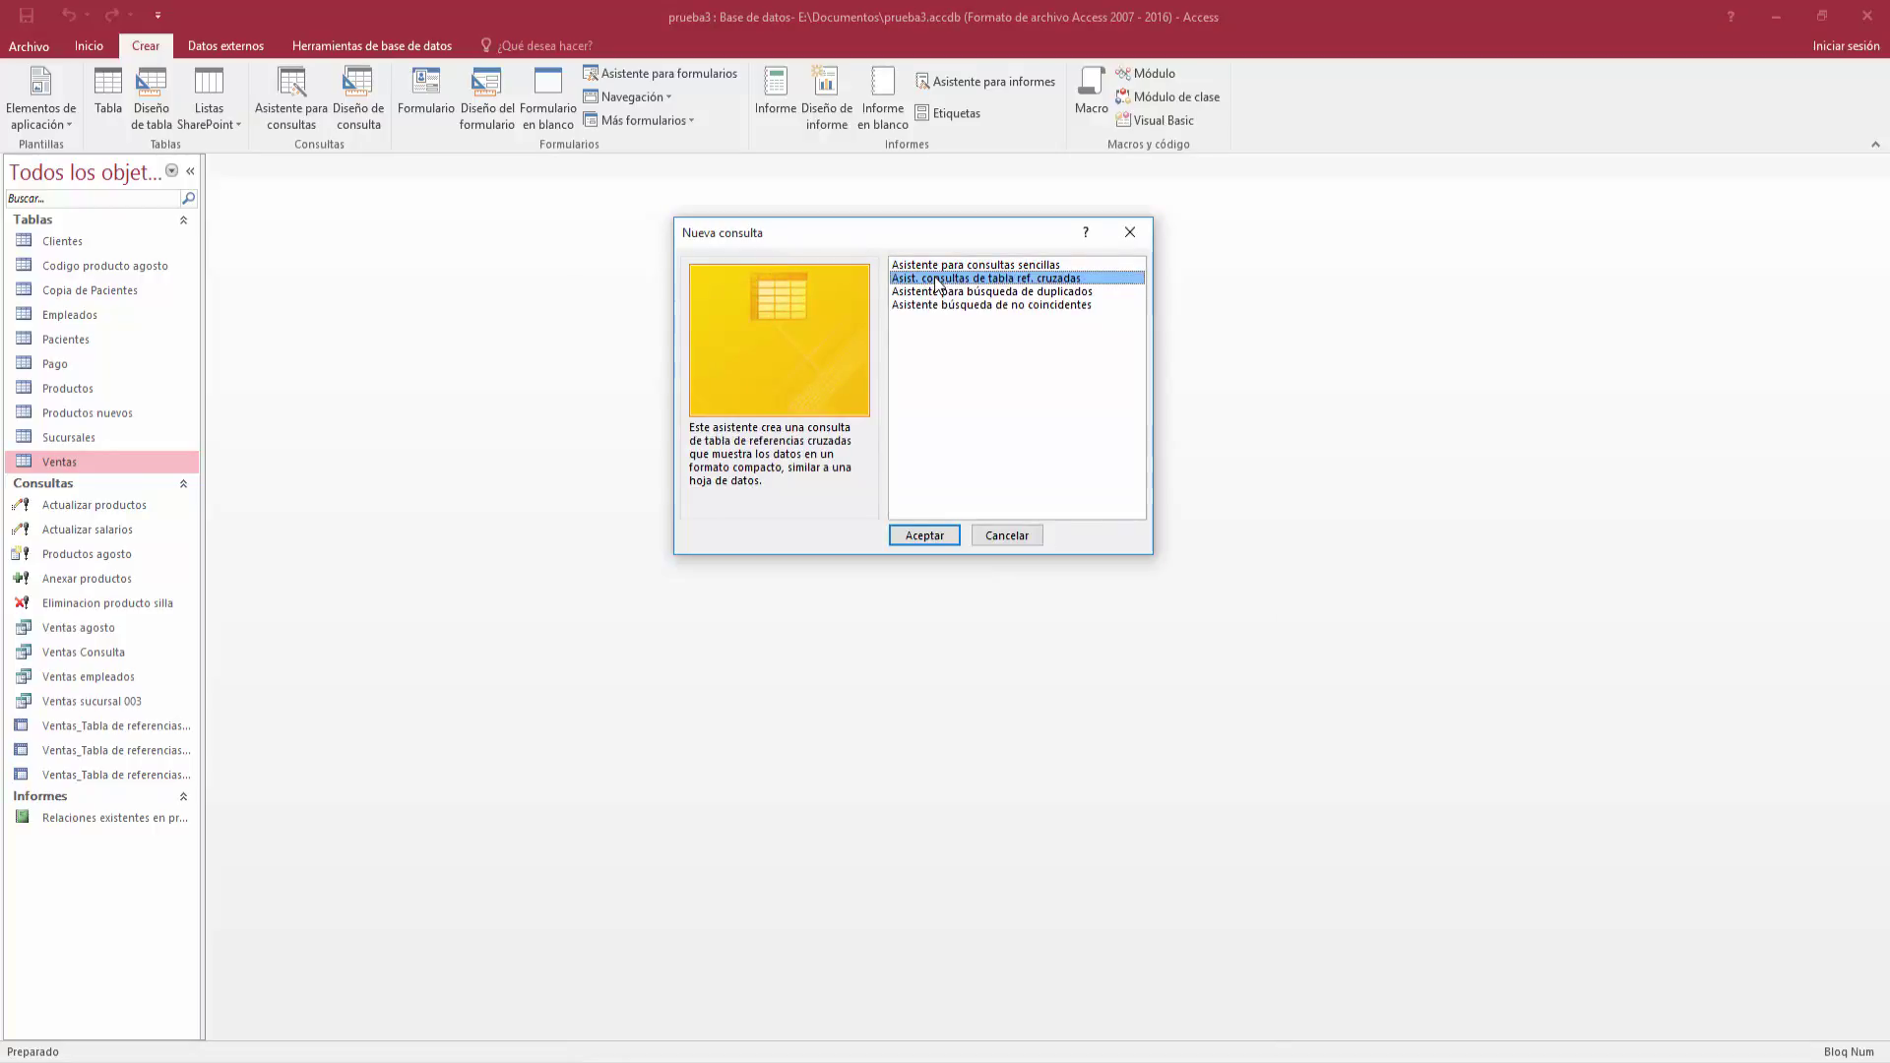
pyautogui.click(925, 534)
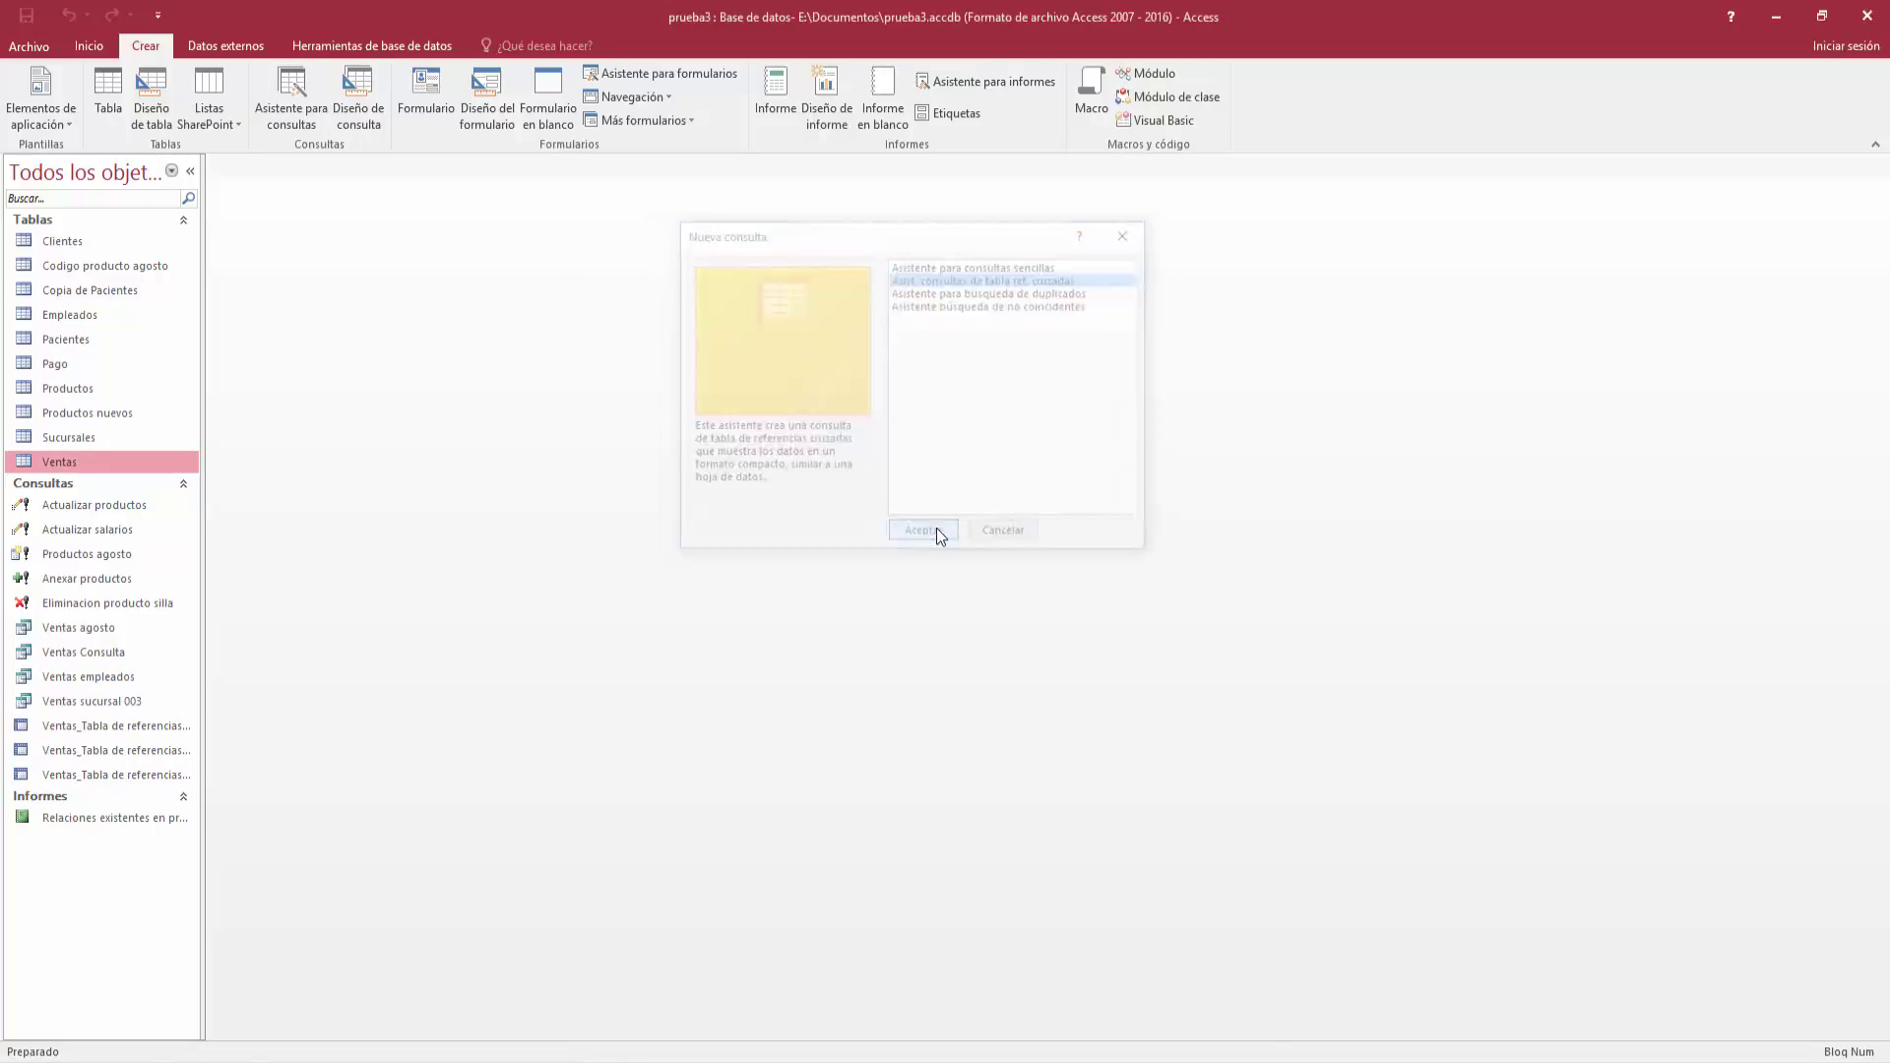
pyautogui.moveTo(939, 227); pyautogui.dragTo(890, 184)
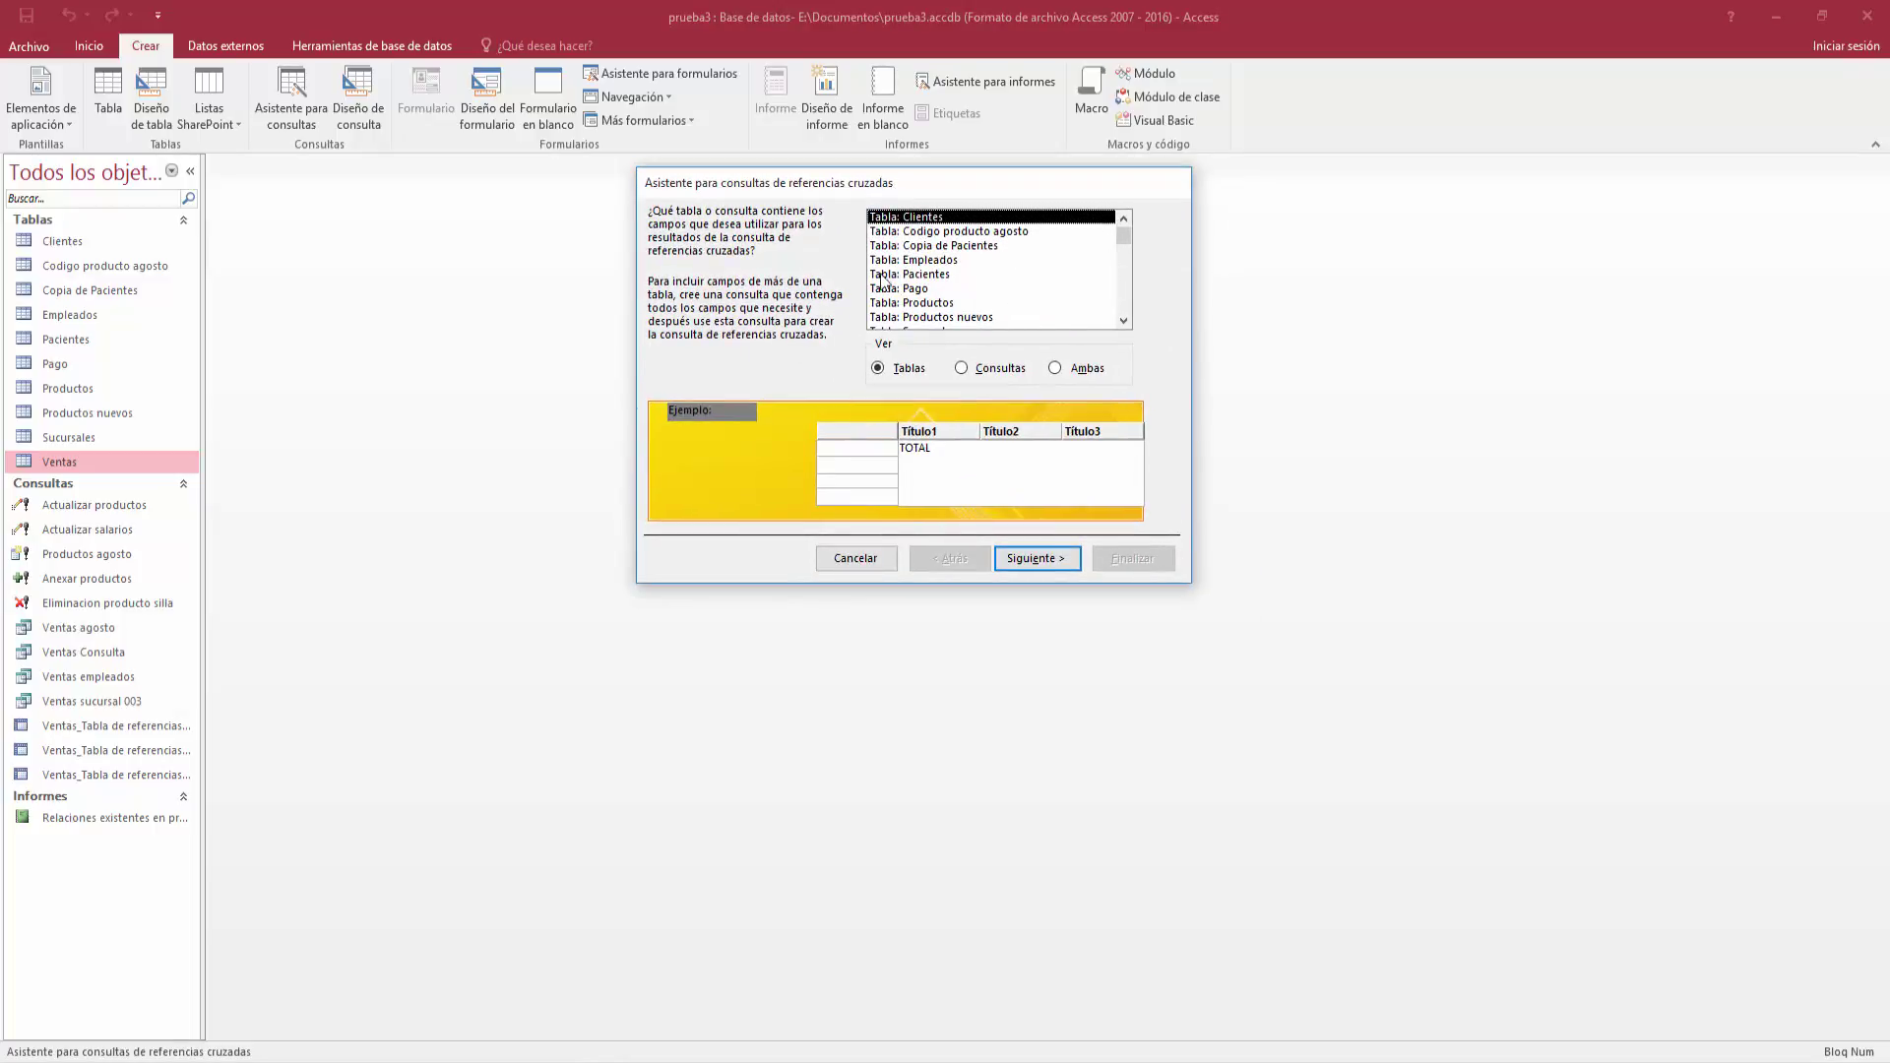
# - Choose the Ventas table as the source of the crosstab query, after comparing the table, query and combined source lists
pyautogui.moveTo(1129, 252)
pyautogui.mouseDown()
pyautogui.moveTo(1118, 322)
pyautogui.moveTo(1125, 217)
pyautogui.mouseUp()
pyautogui.click(972, 369)
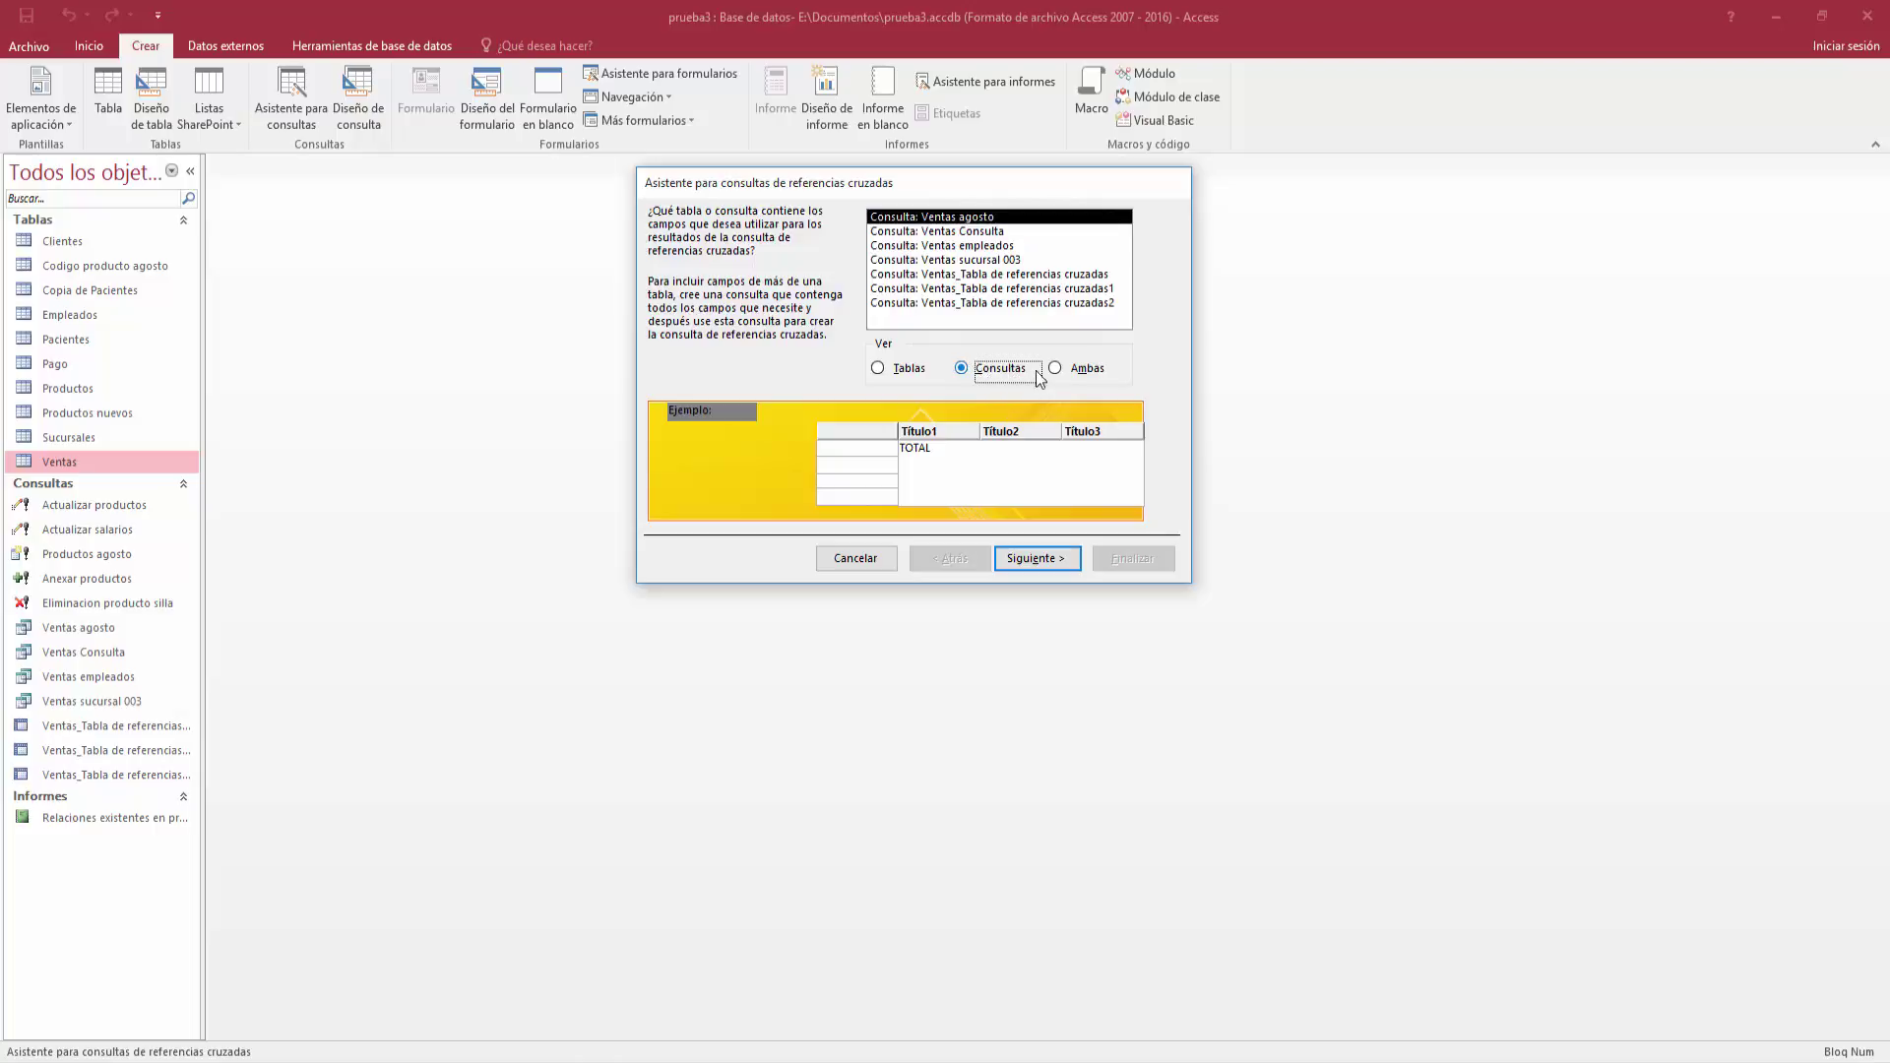
pyautogui.click(1078, 370)
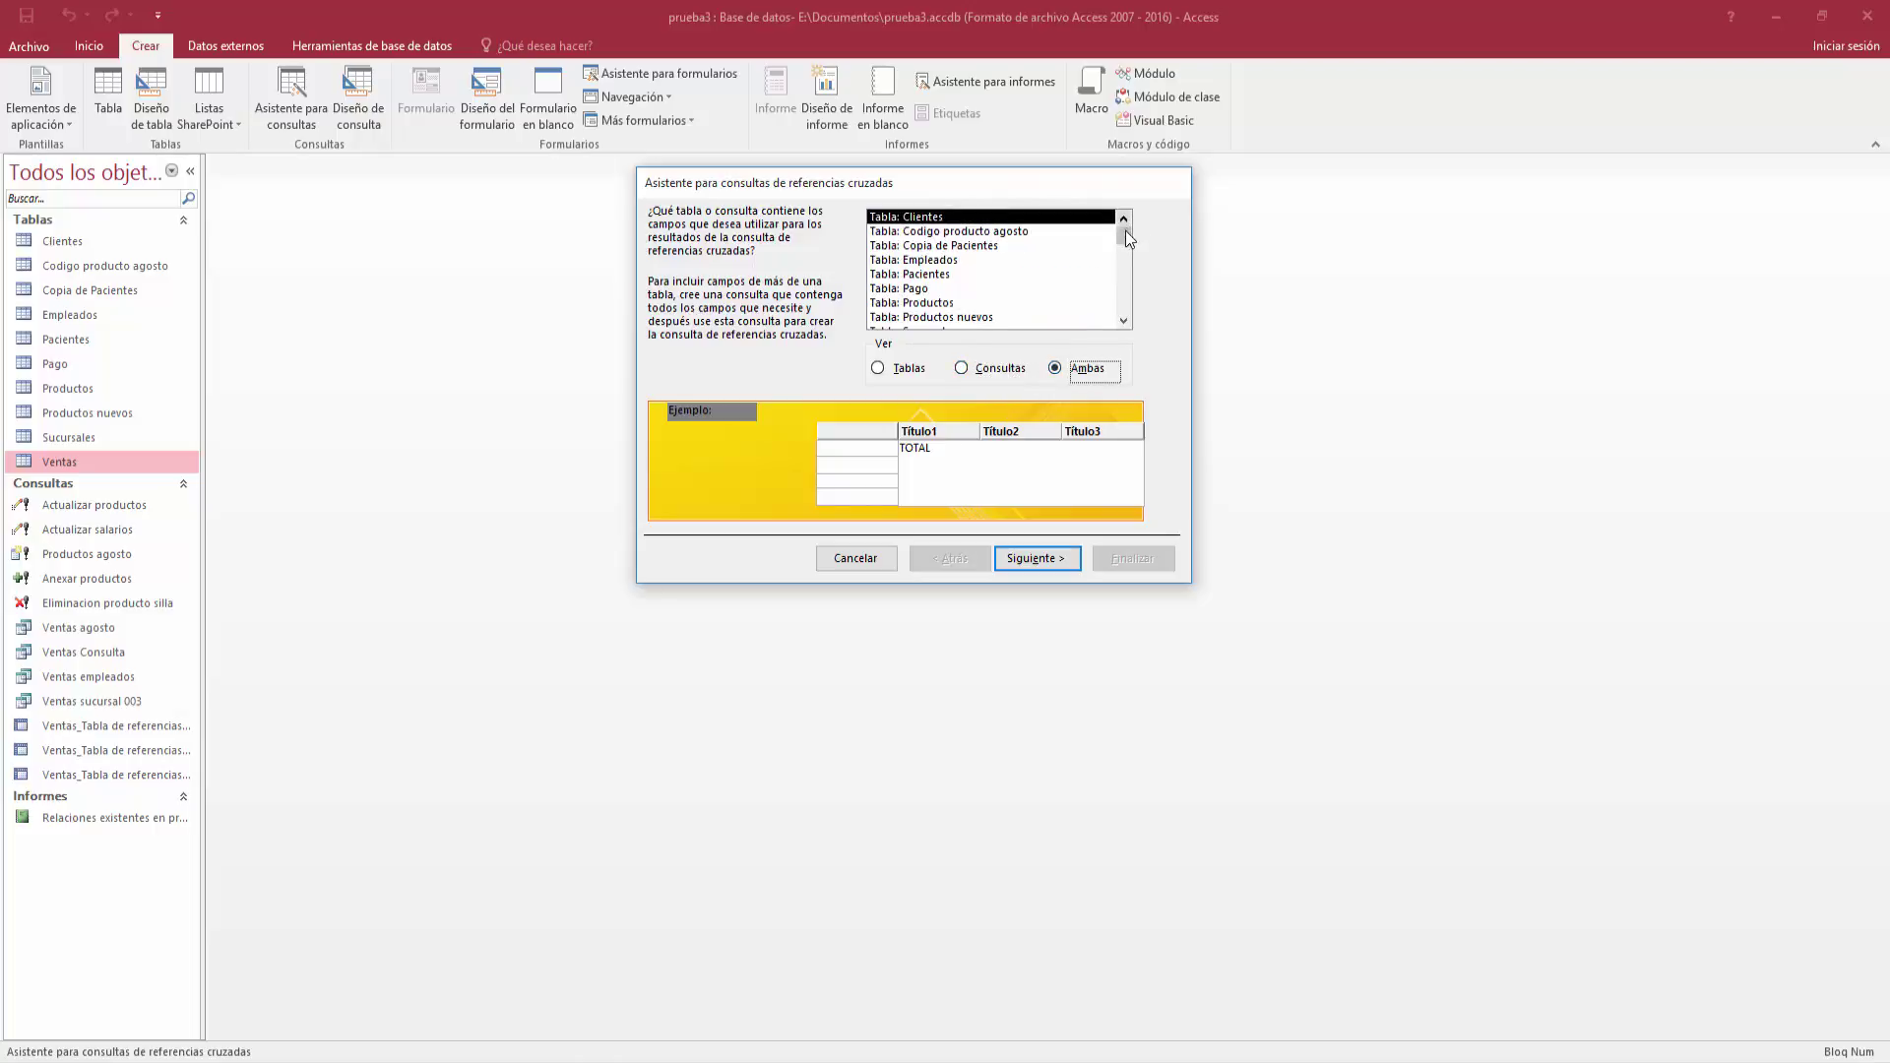
pyautogui.moveTo(1125, 236); pyautogui.dragTo(1071, 205)
pyautogui.click(881, 378)
pyautogui.moveTo(1128, 243); pyautogui.dragTo(1126, 308)
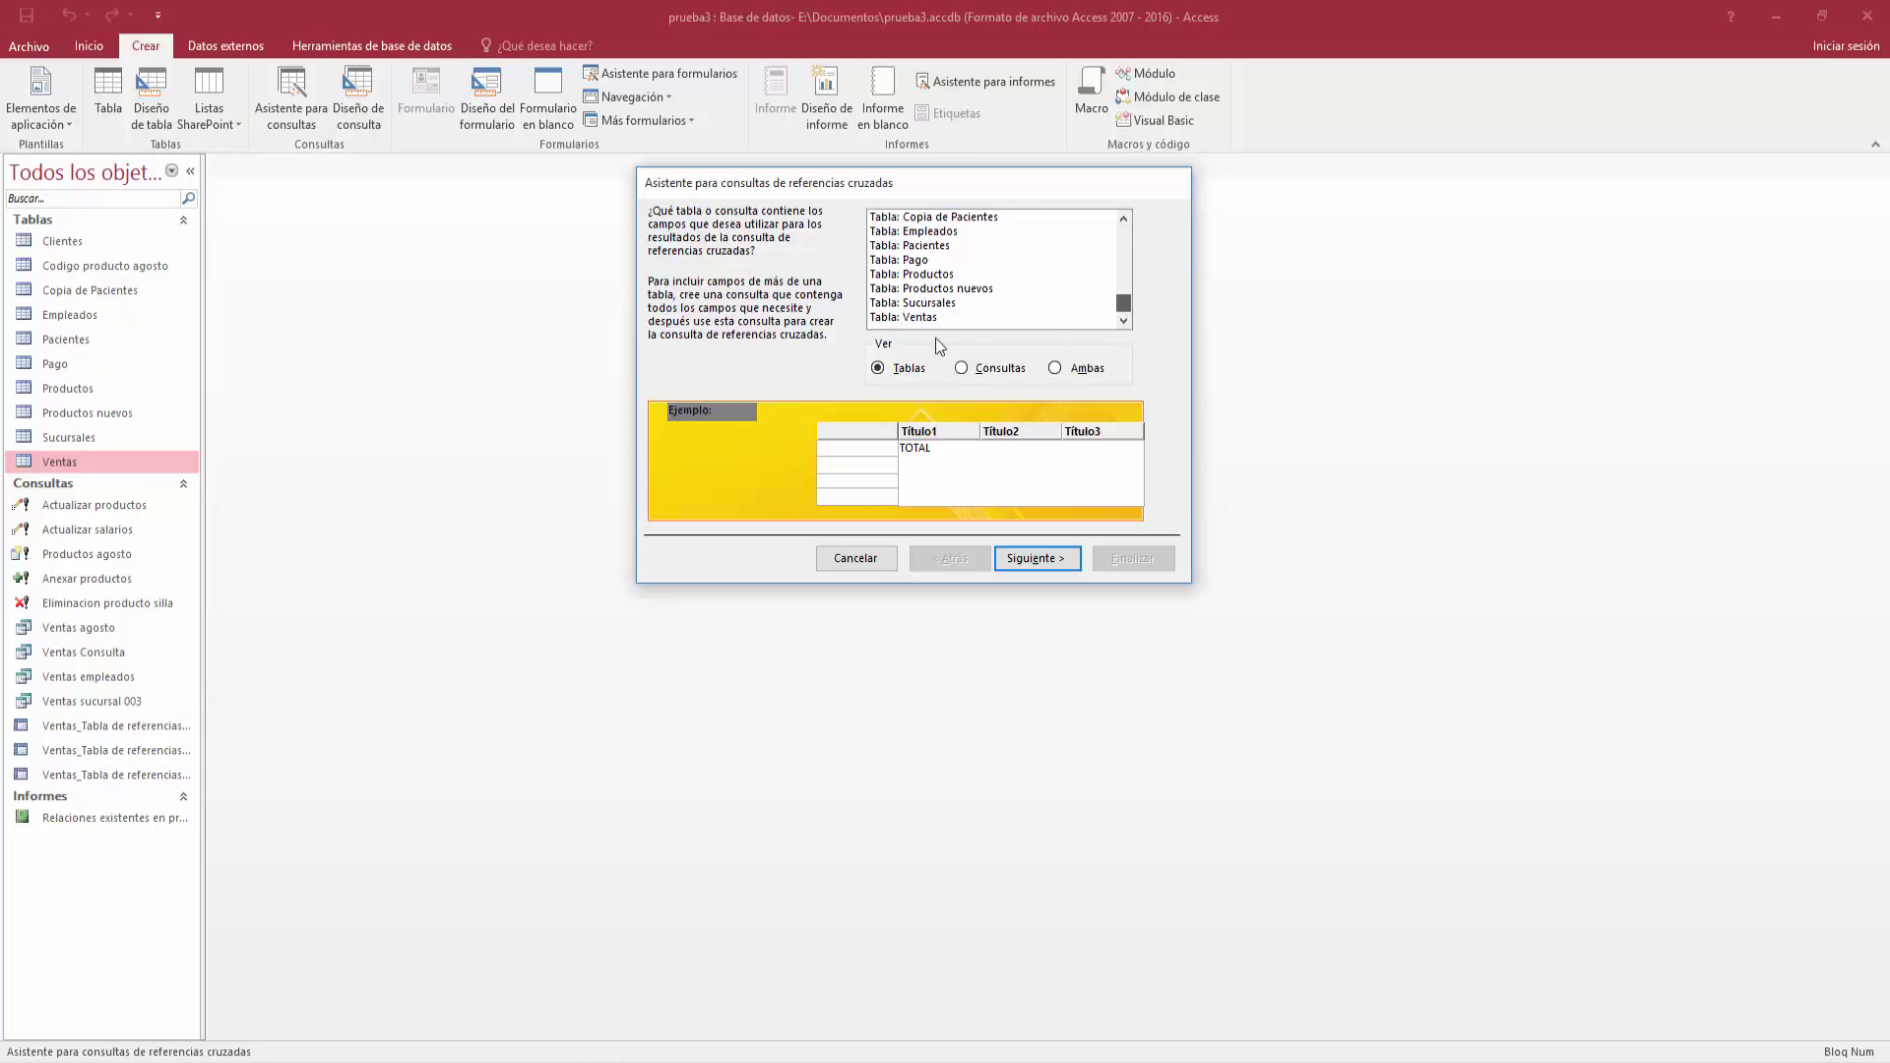
pyautogui.click(911, 317)
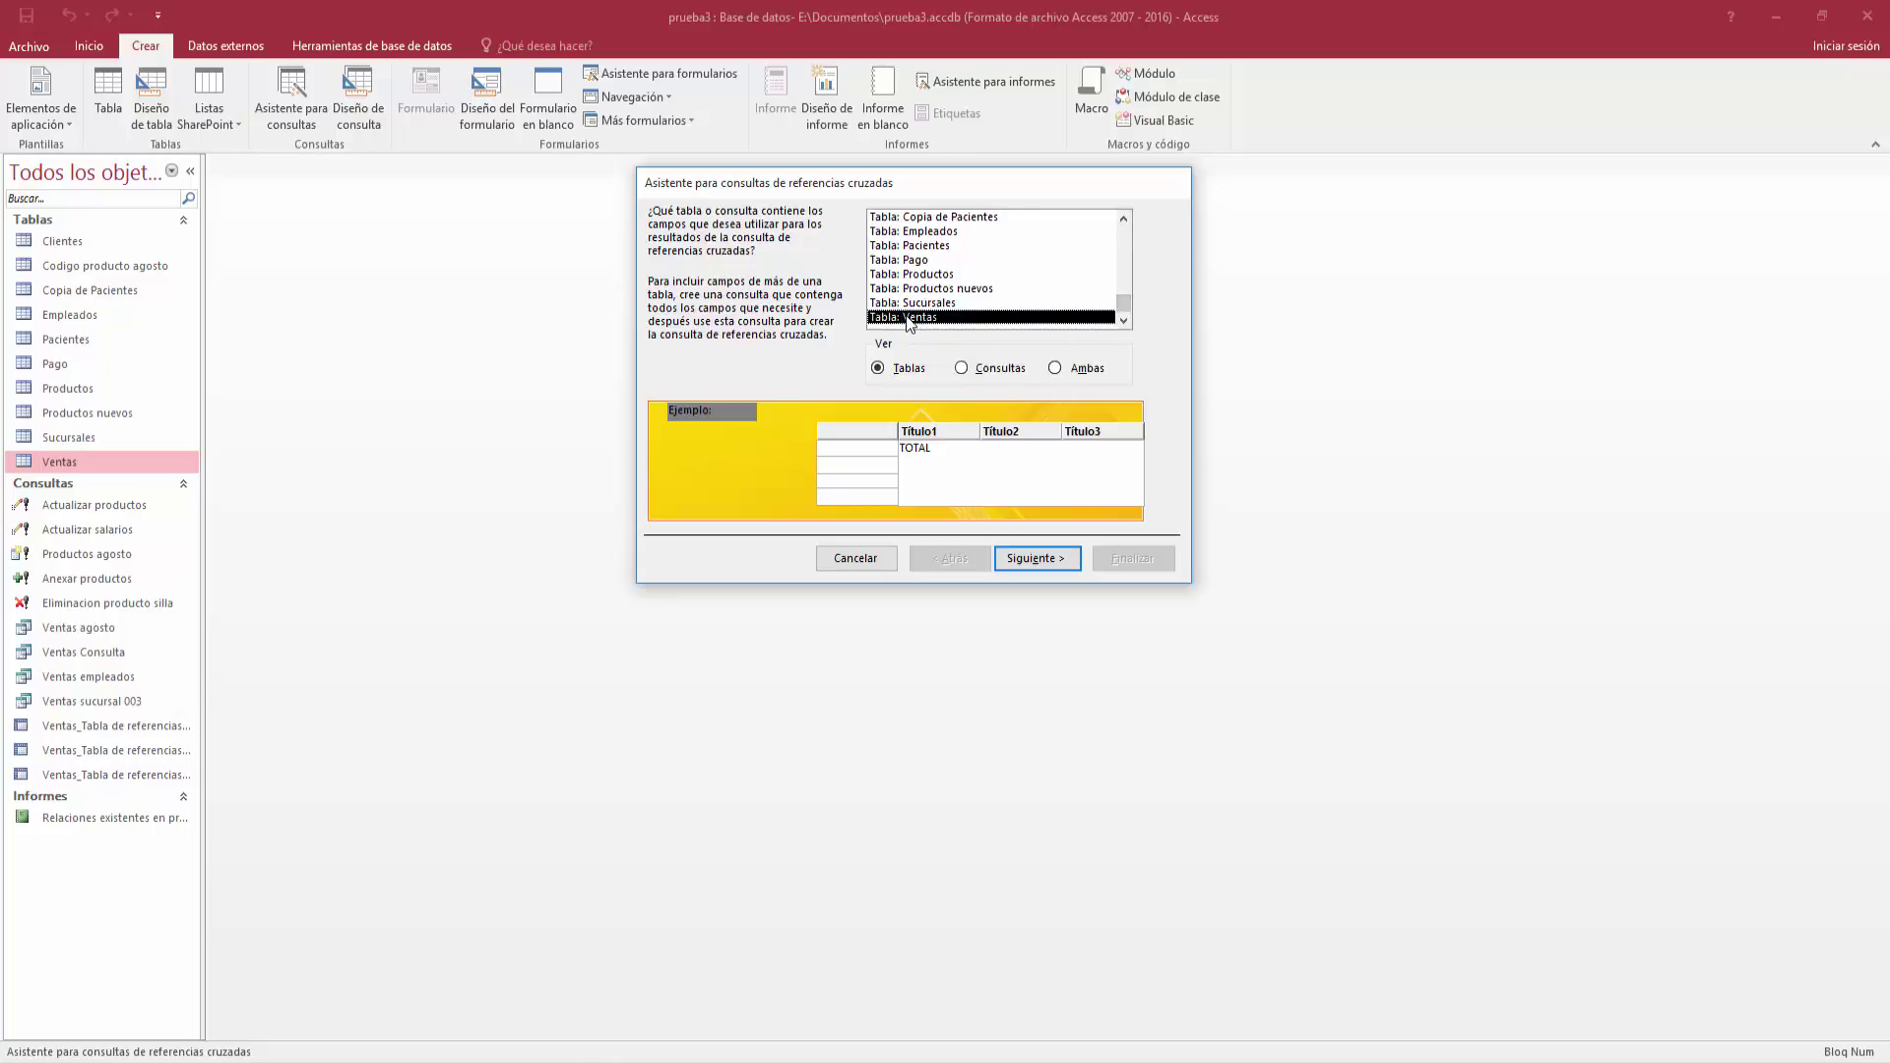
pyautogui.click(1030, 559)
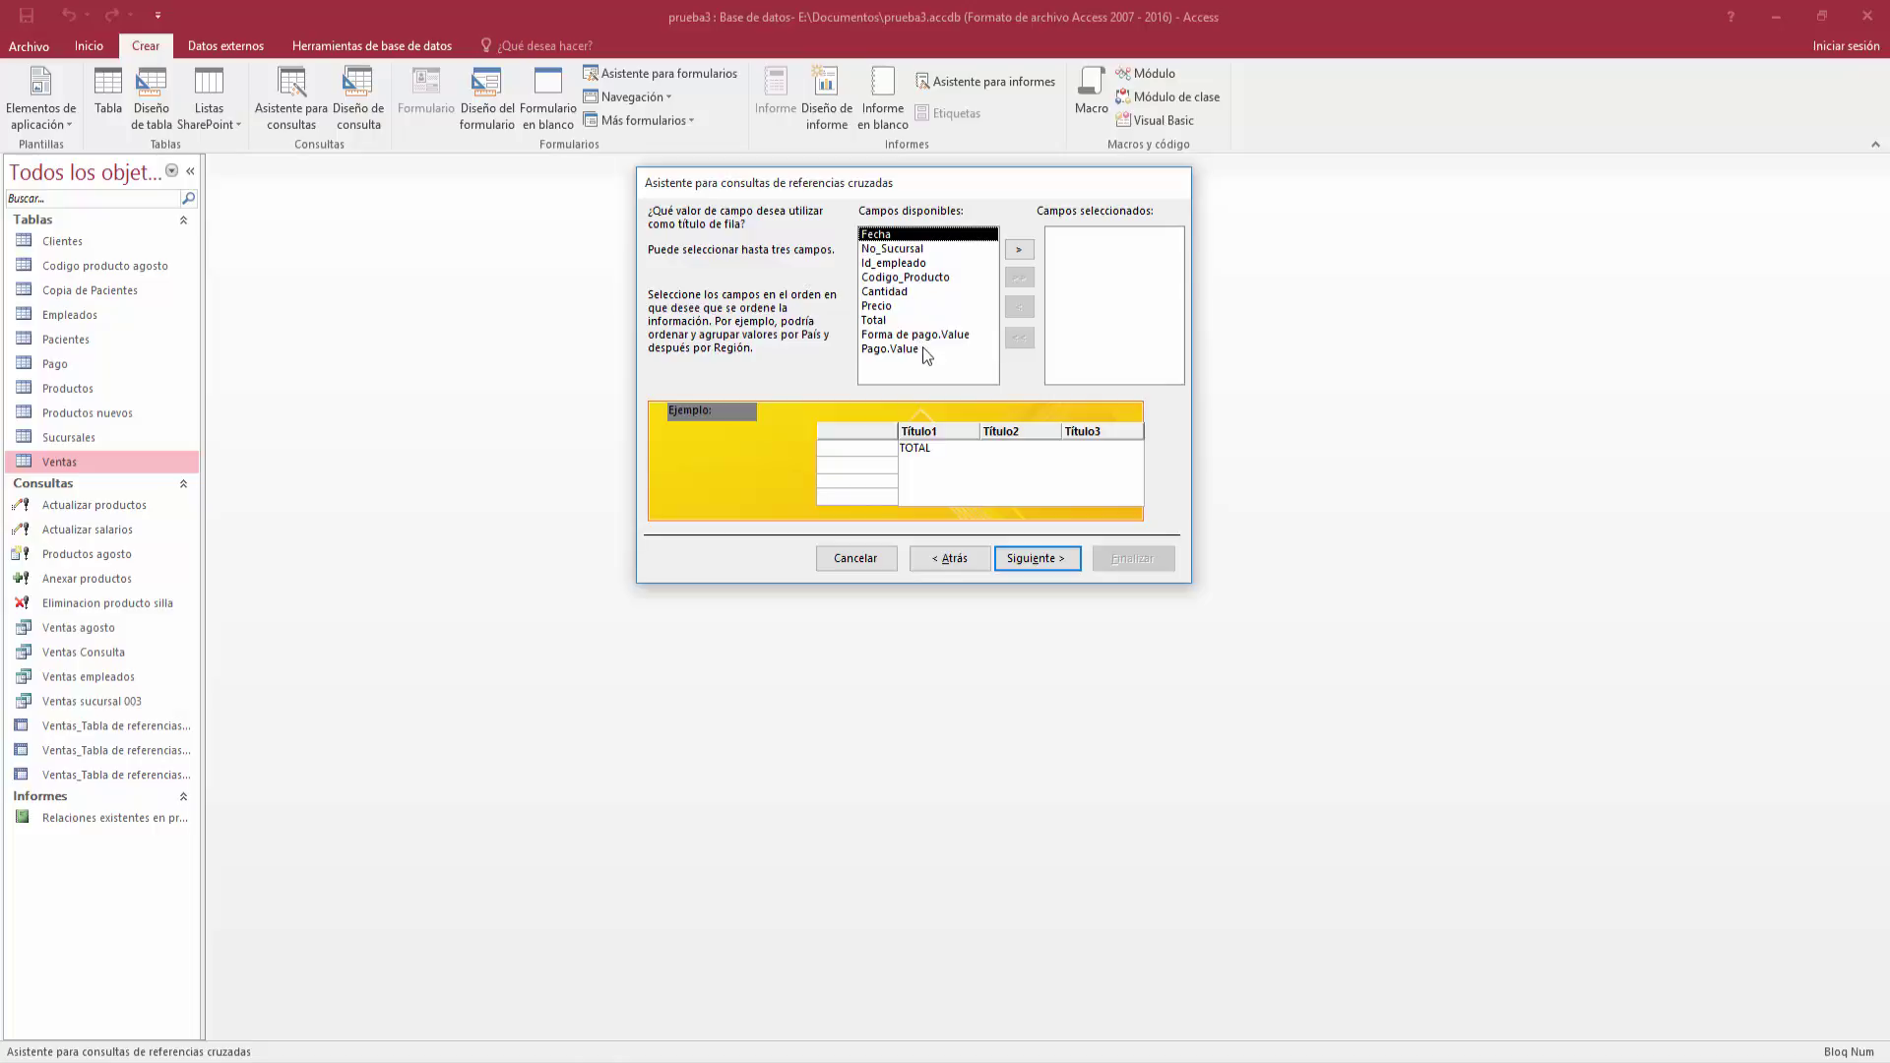
# - Use the Id_empleado field as the row heading of the crosstab query
pyautogui.click(915, 263)
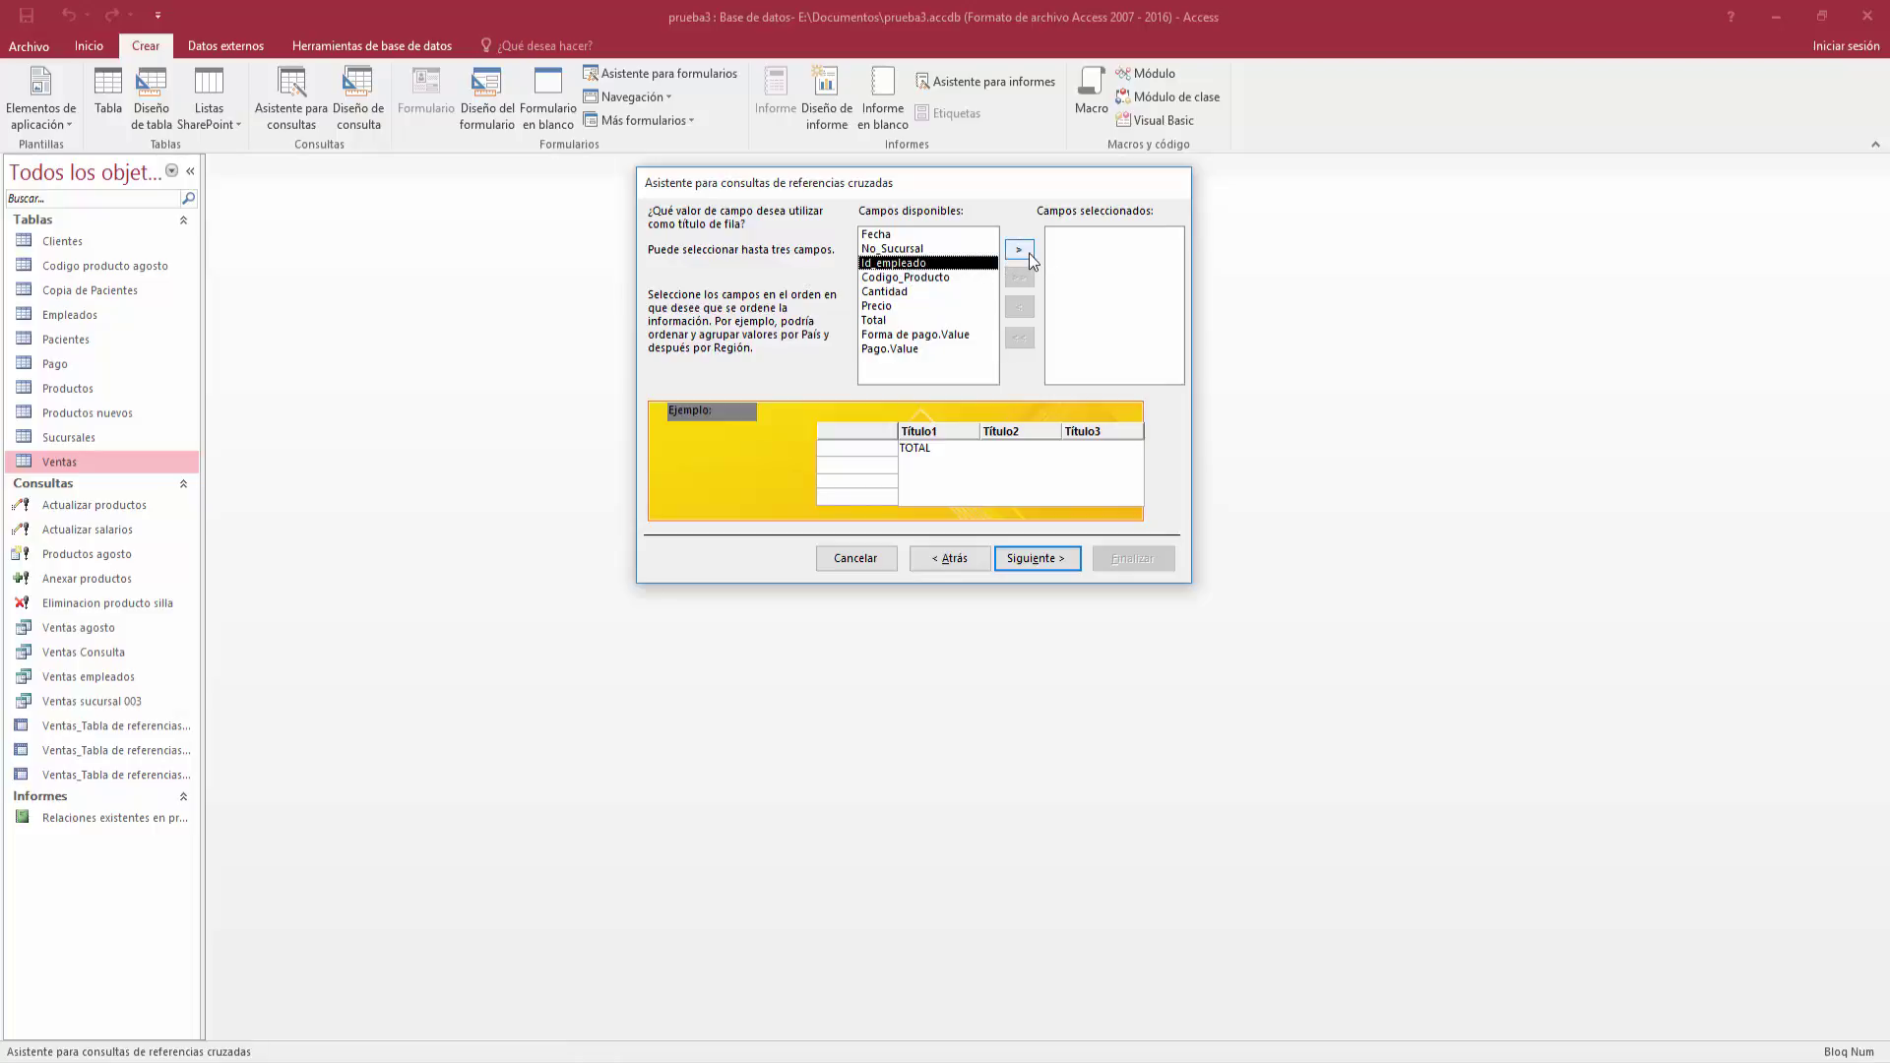
pyautogui.click(1019, 250)
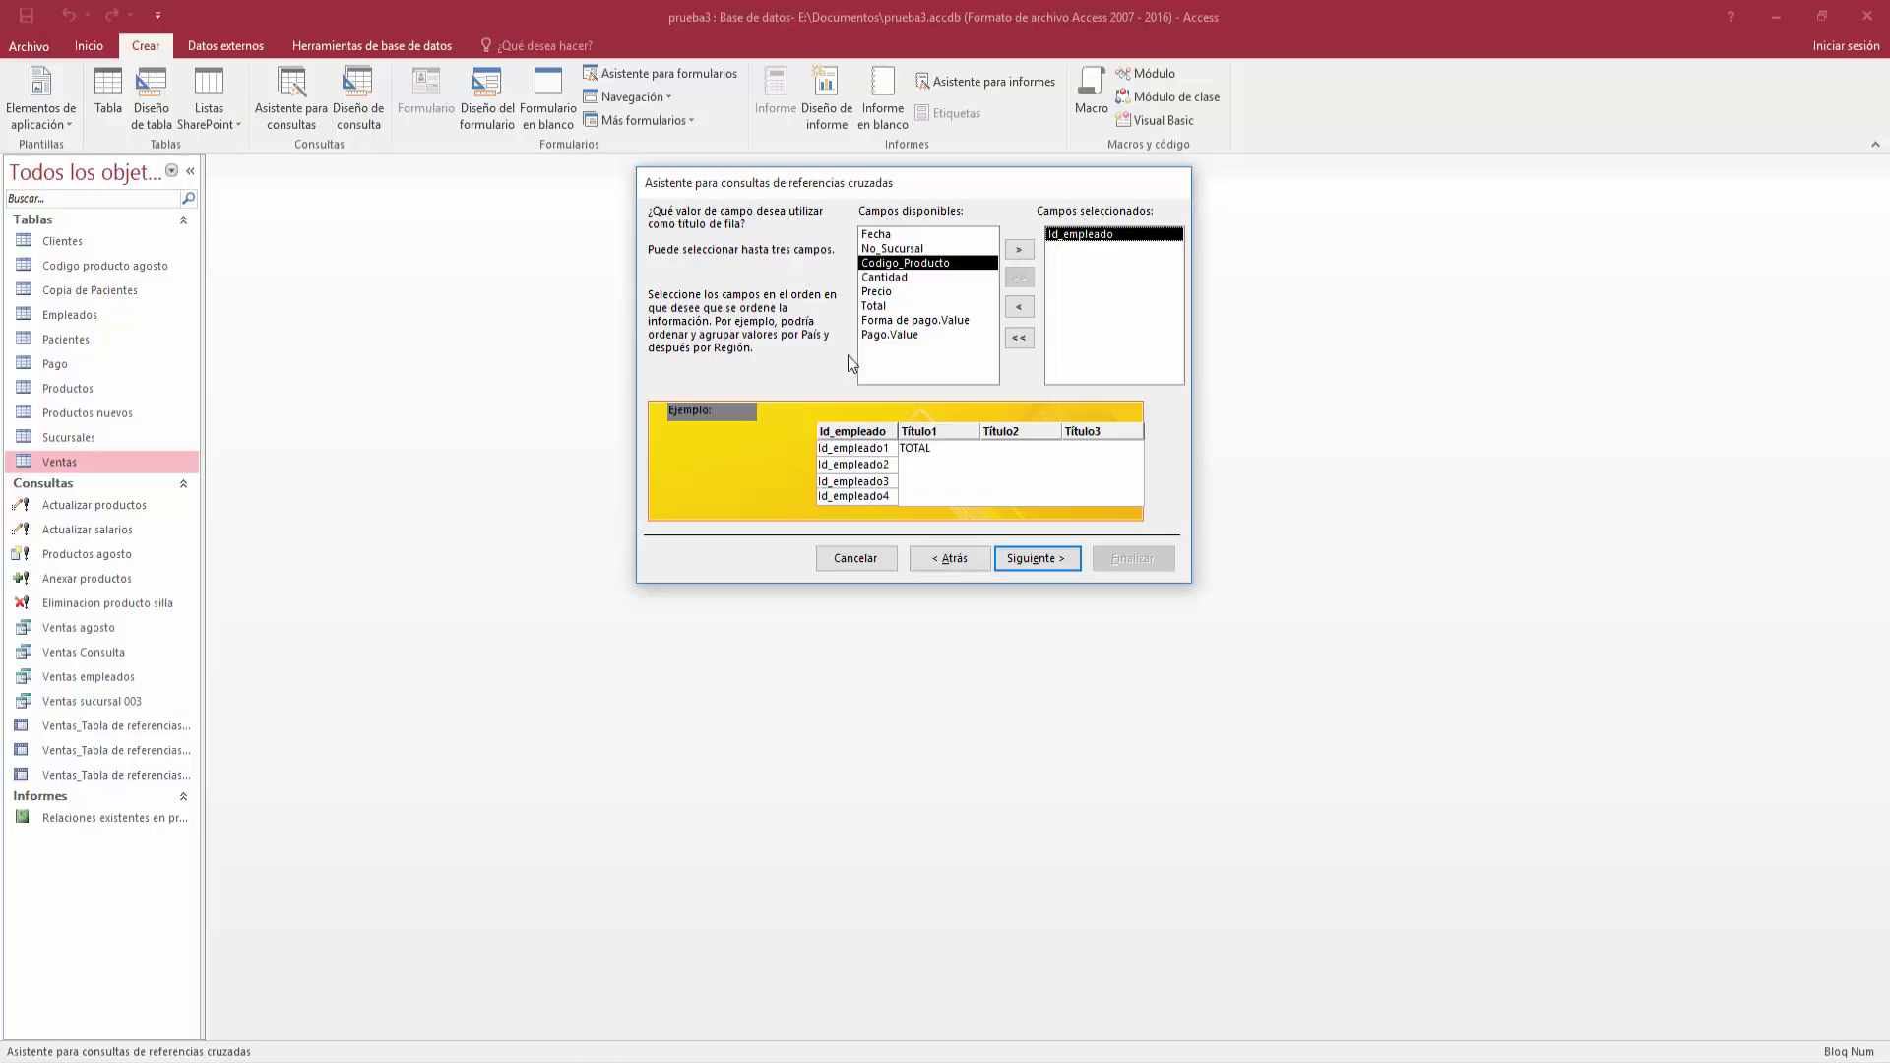
pyautogui.click(1036, 558)
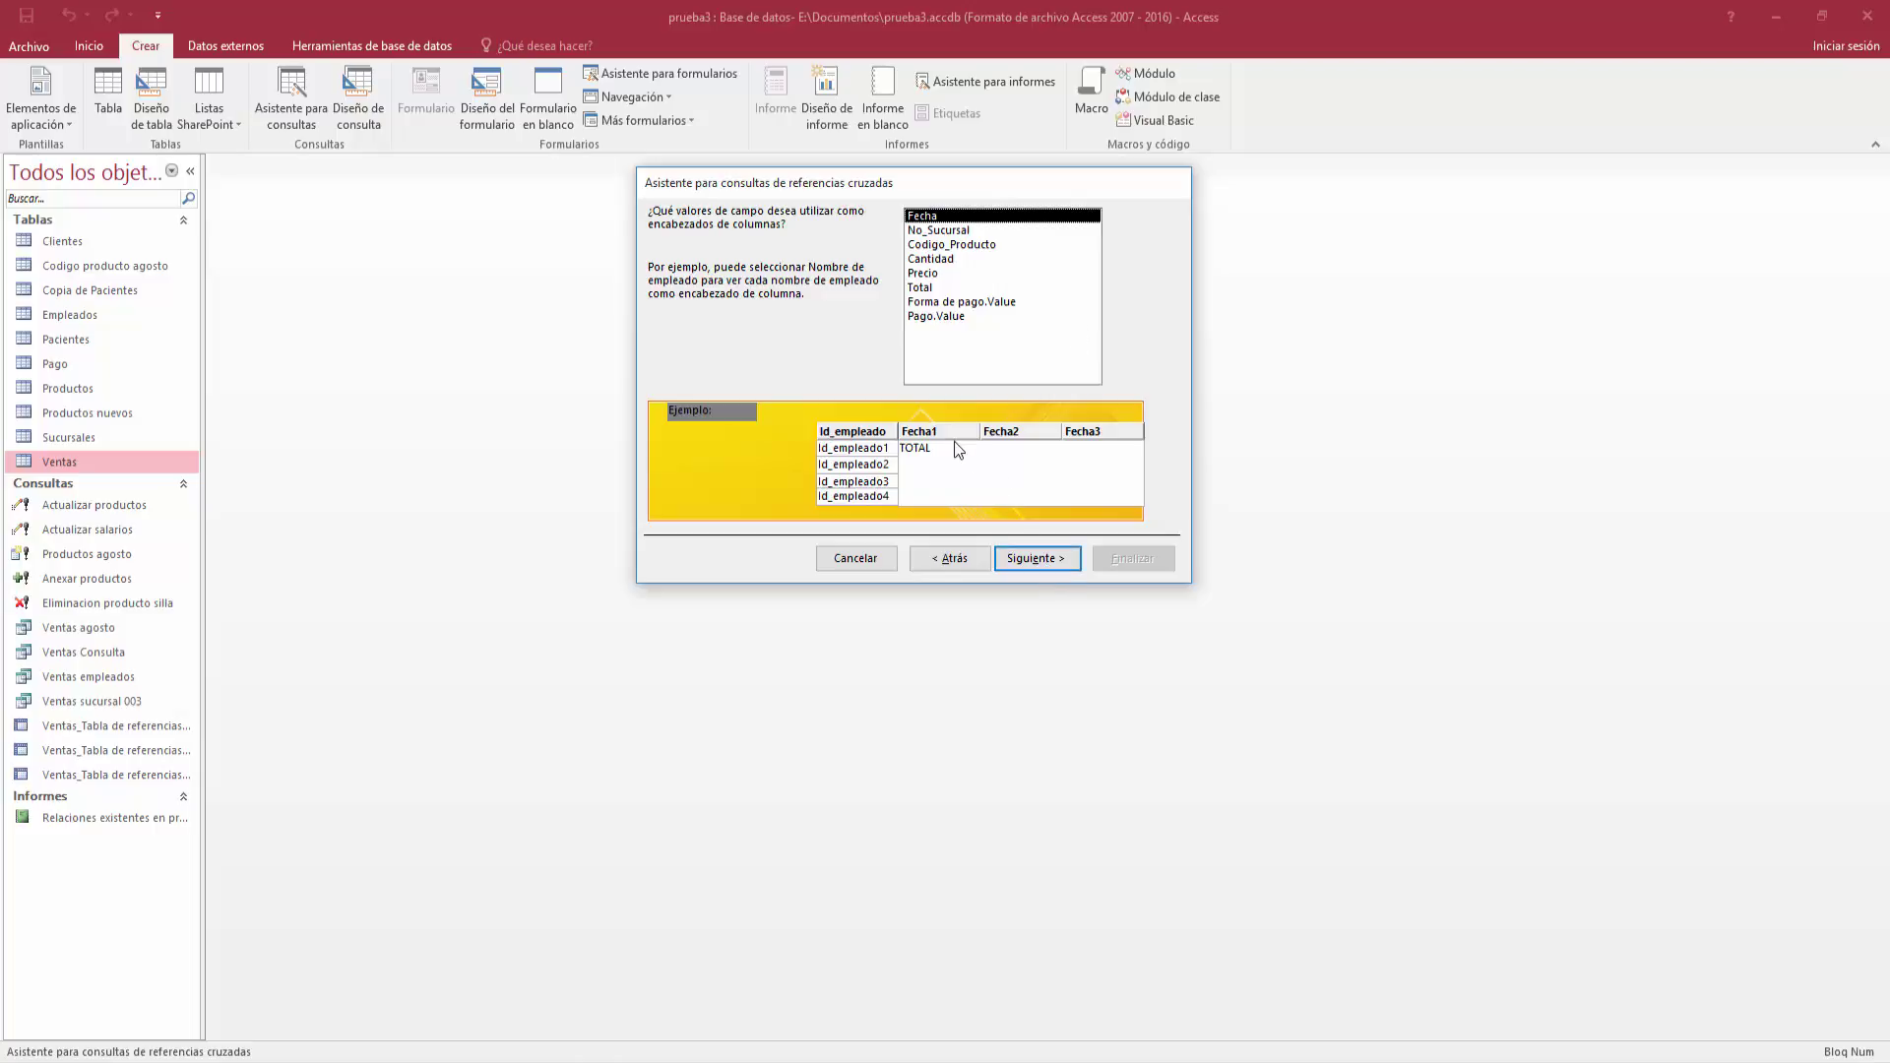
# - Use the Fecha field for the column headings of the crosstab query
pyautogui.press('Down')
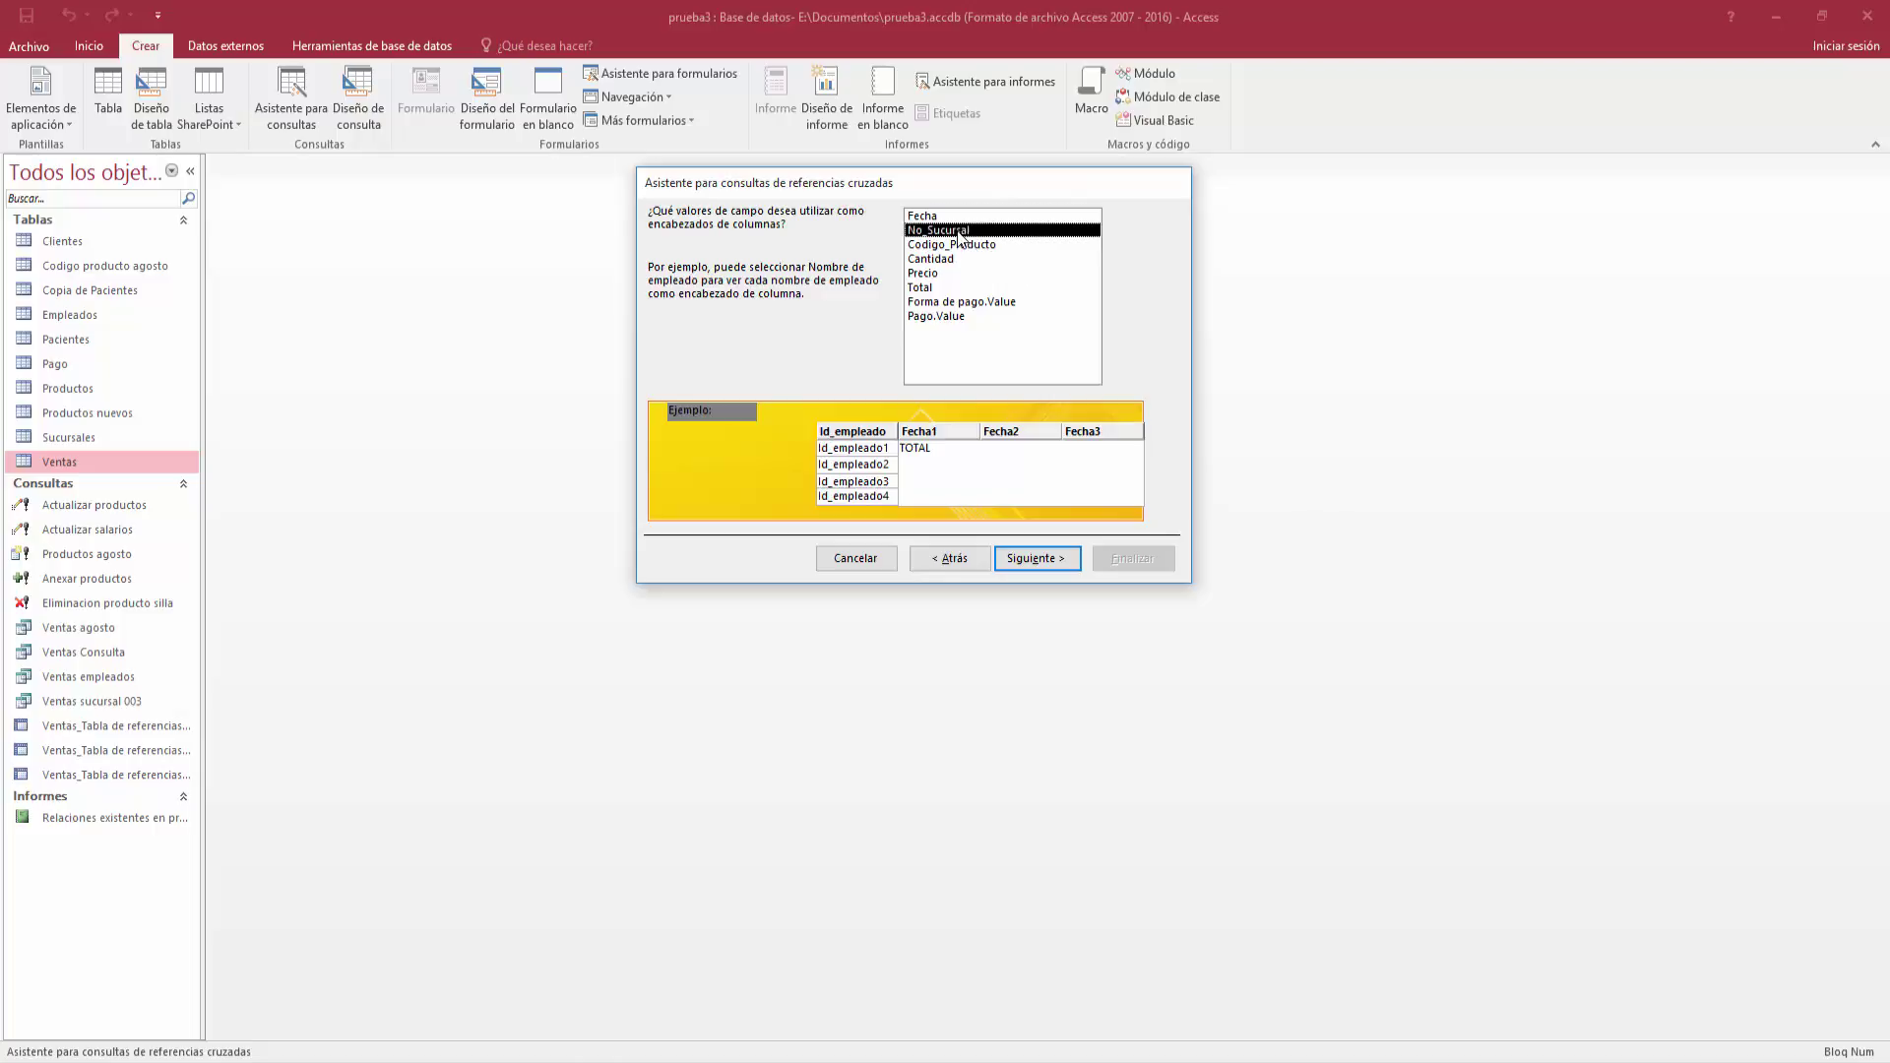
pyautogui.press('Up')
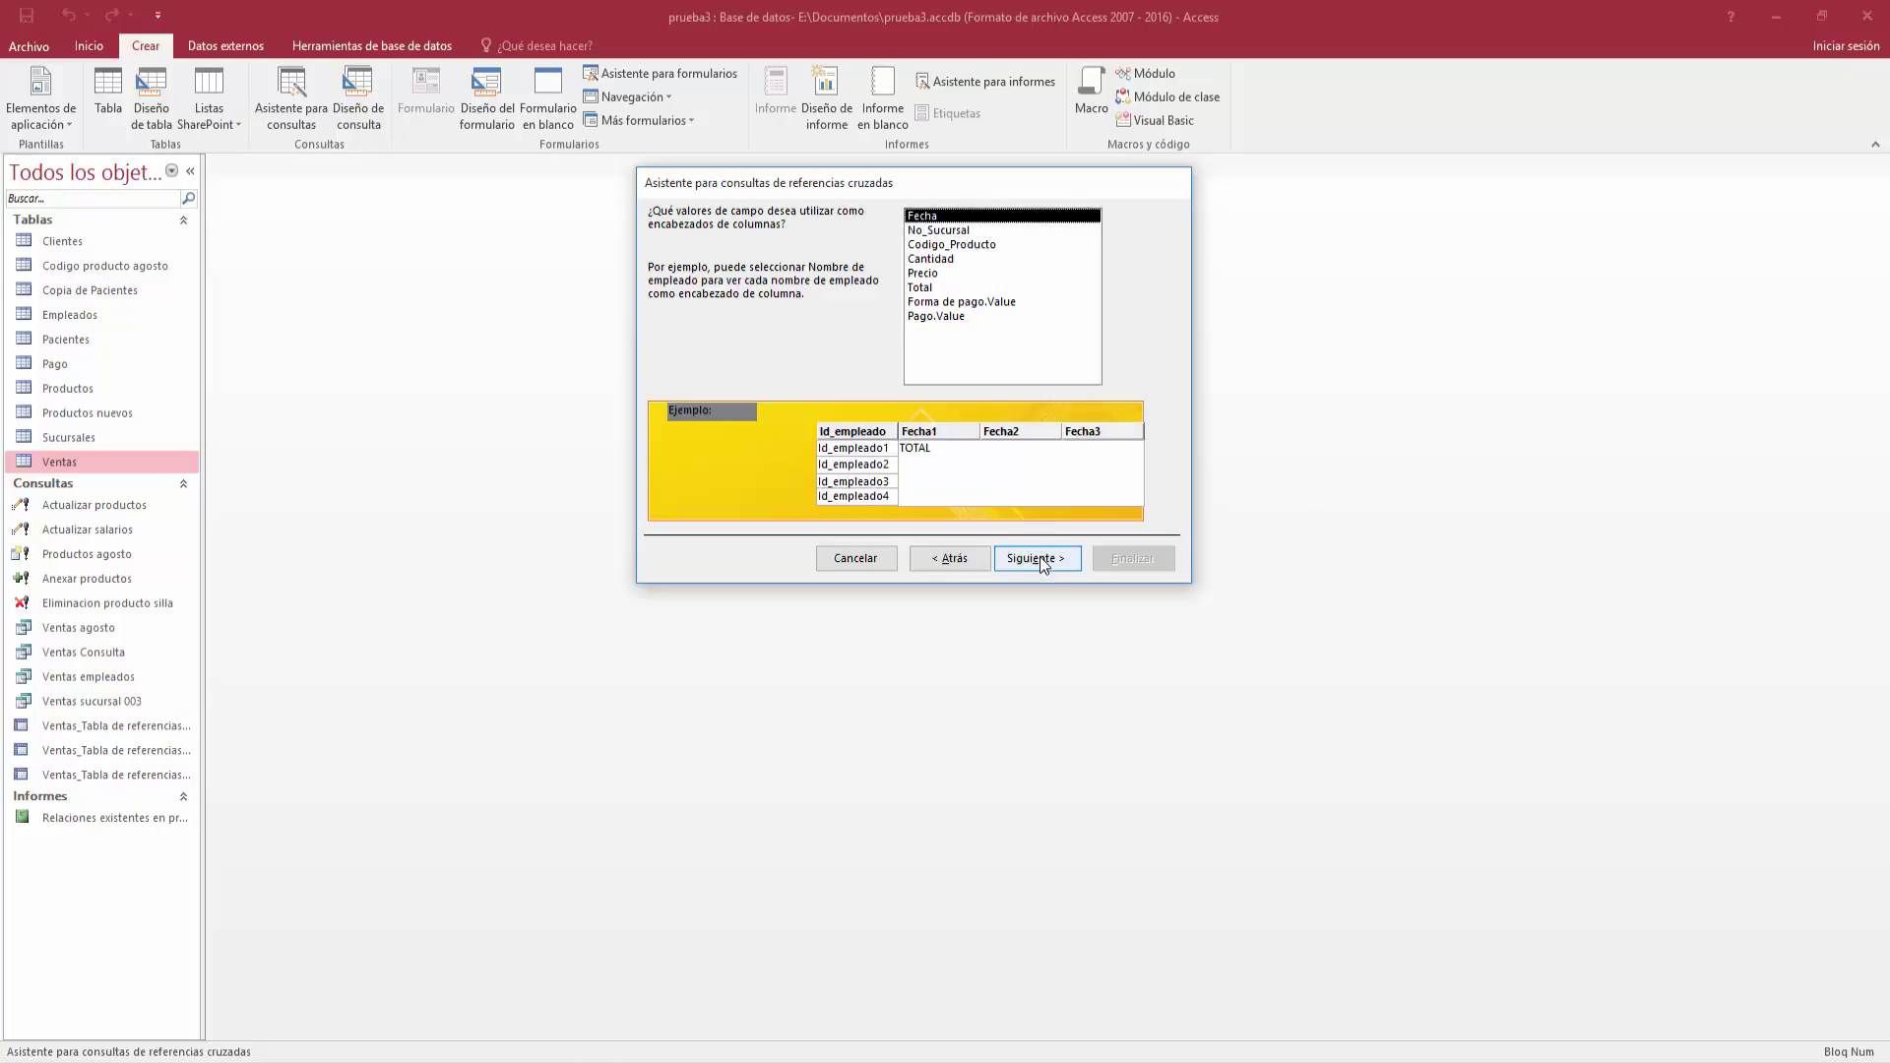
pyautogui.click(1042, 557)
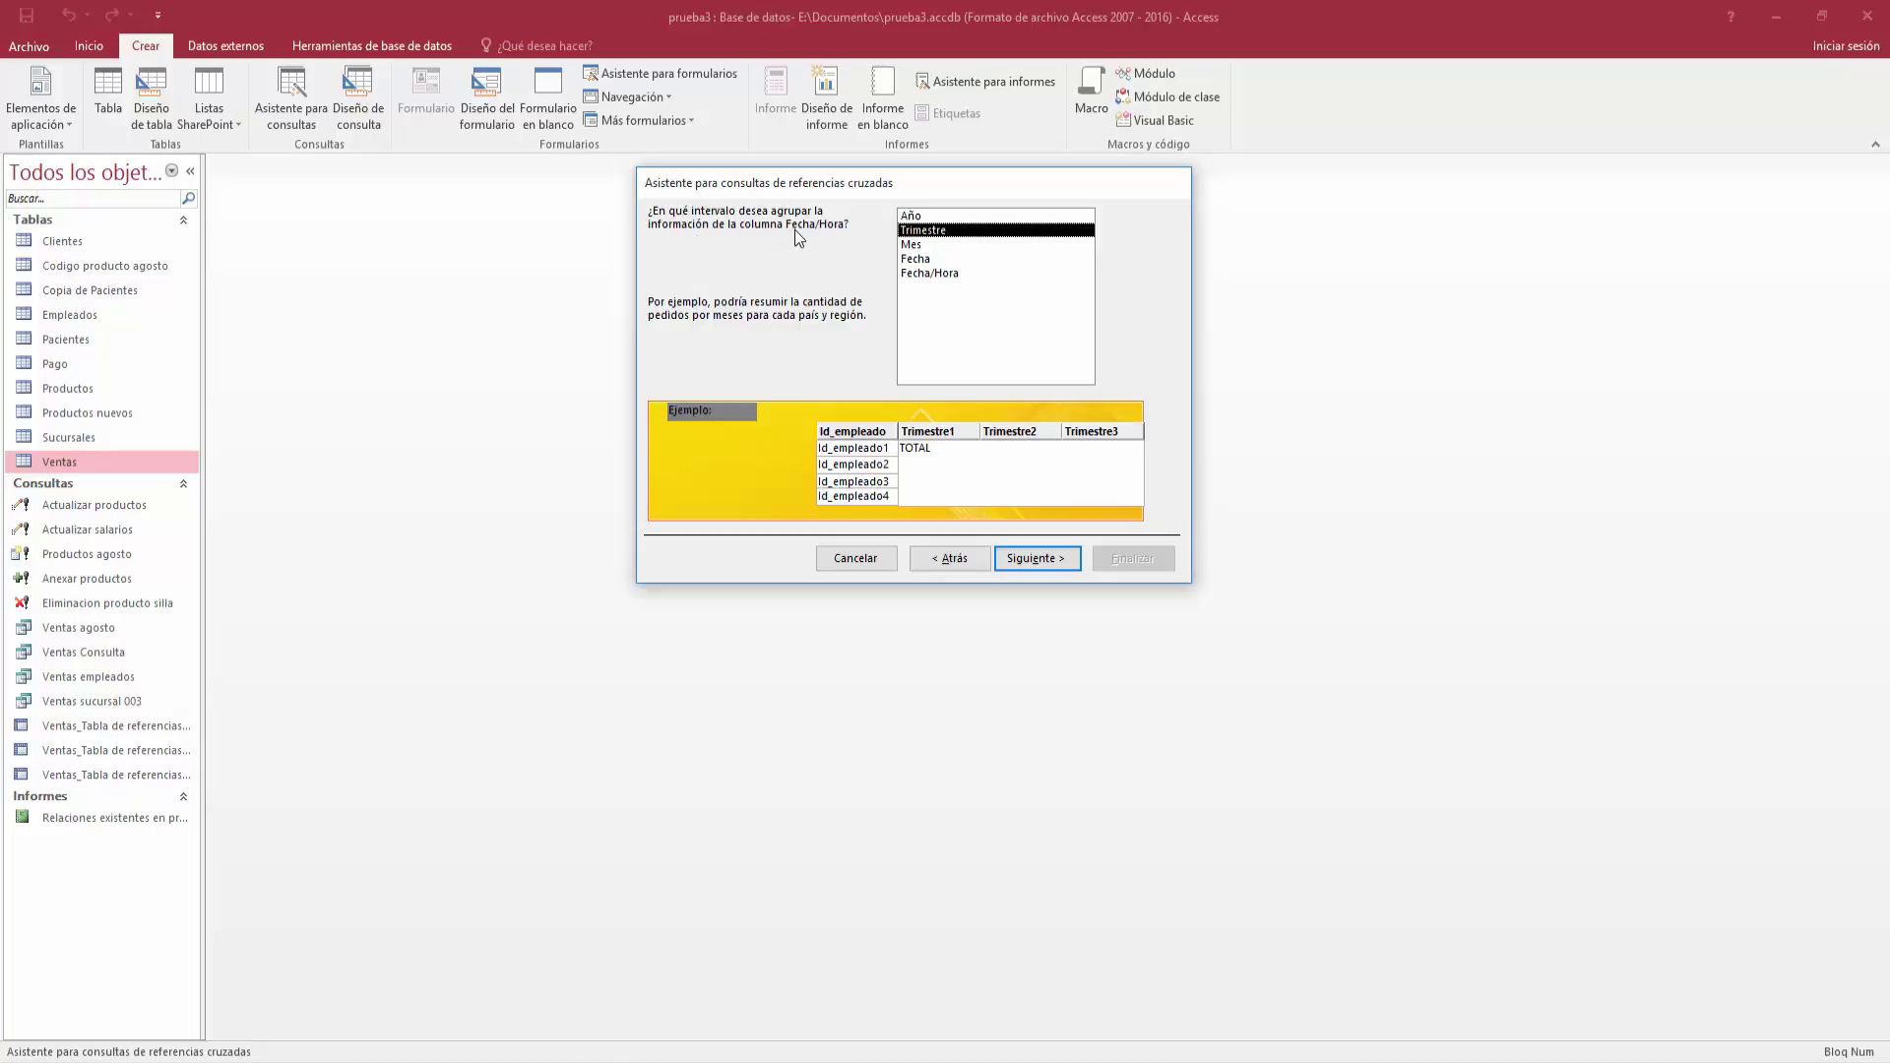
# - Preview the date grouping intervals and group the Fecha columns by Trimestre
pyautogui.click(928, 217)
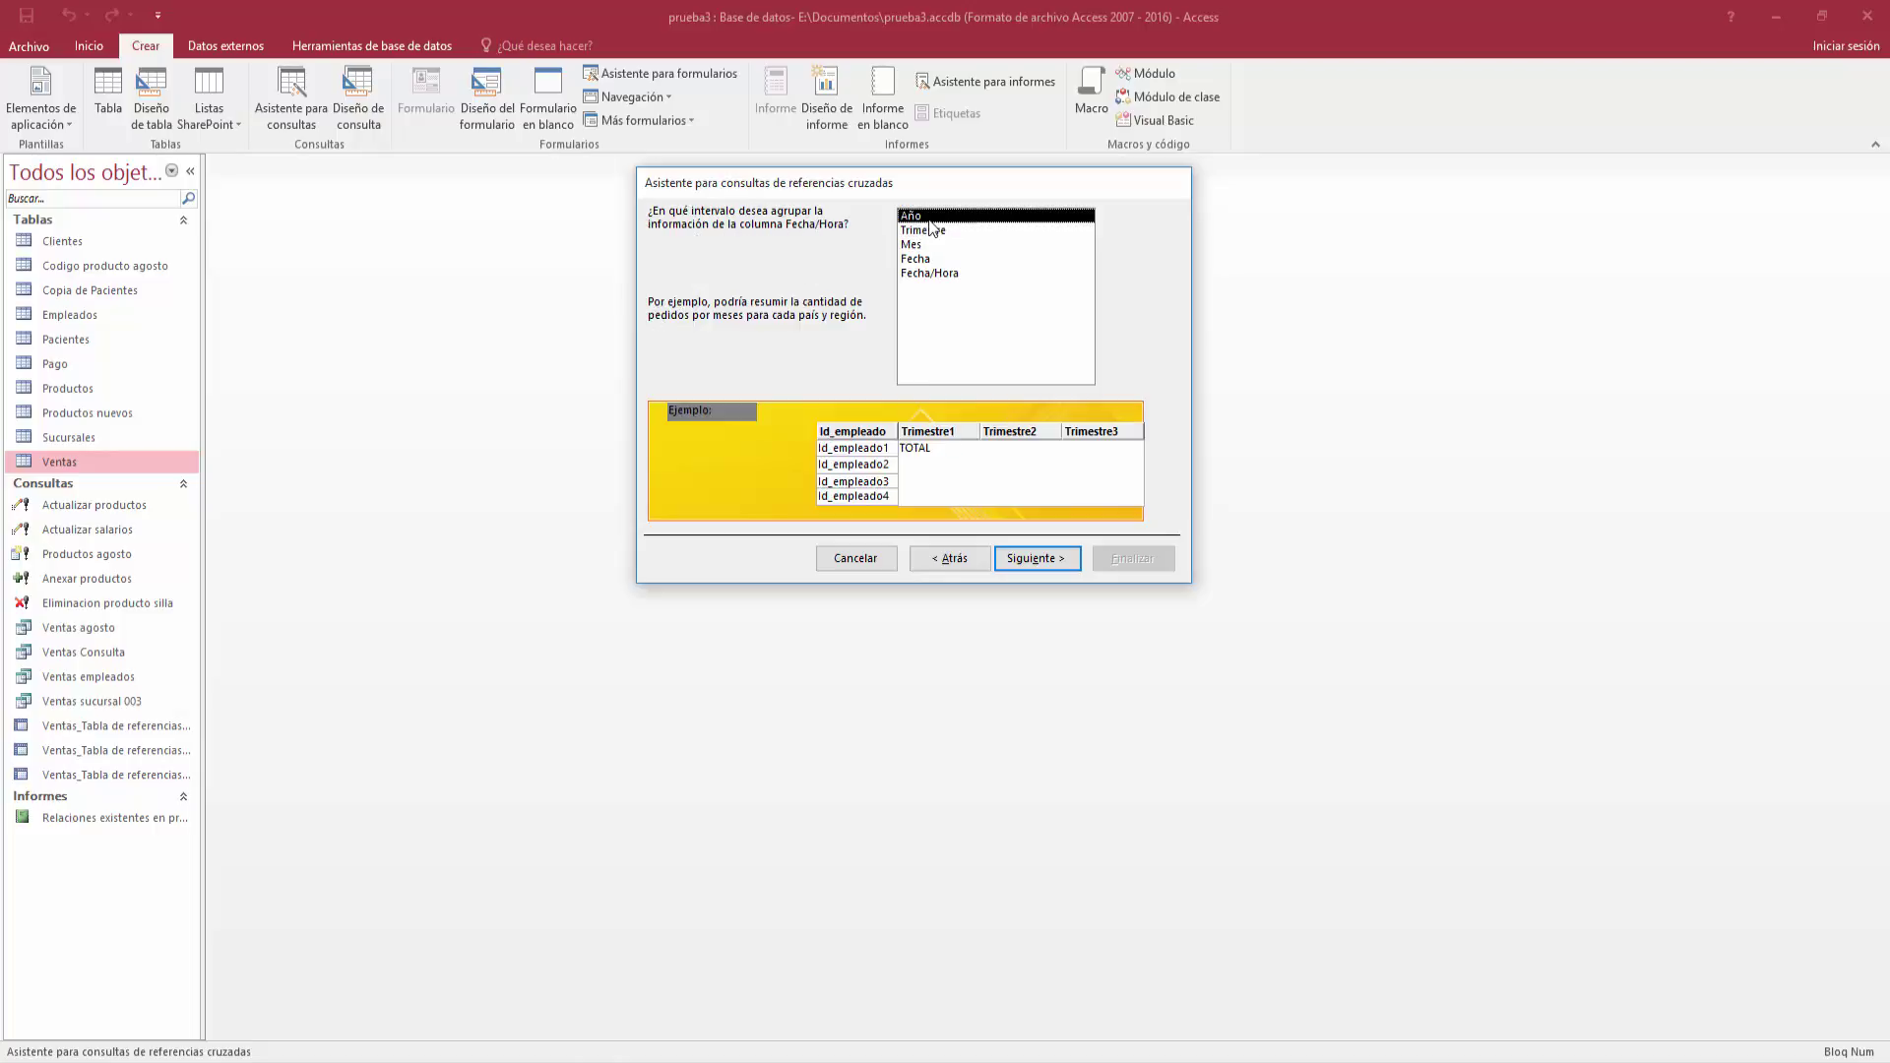
pyautogui.click(935, 234)
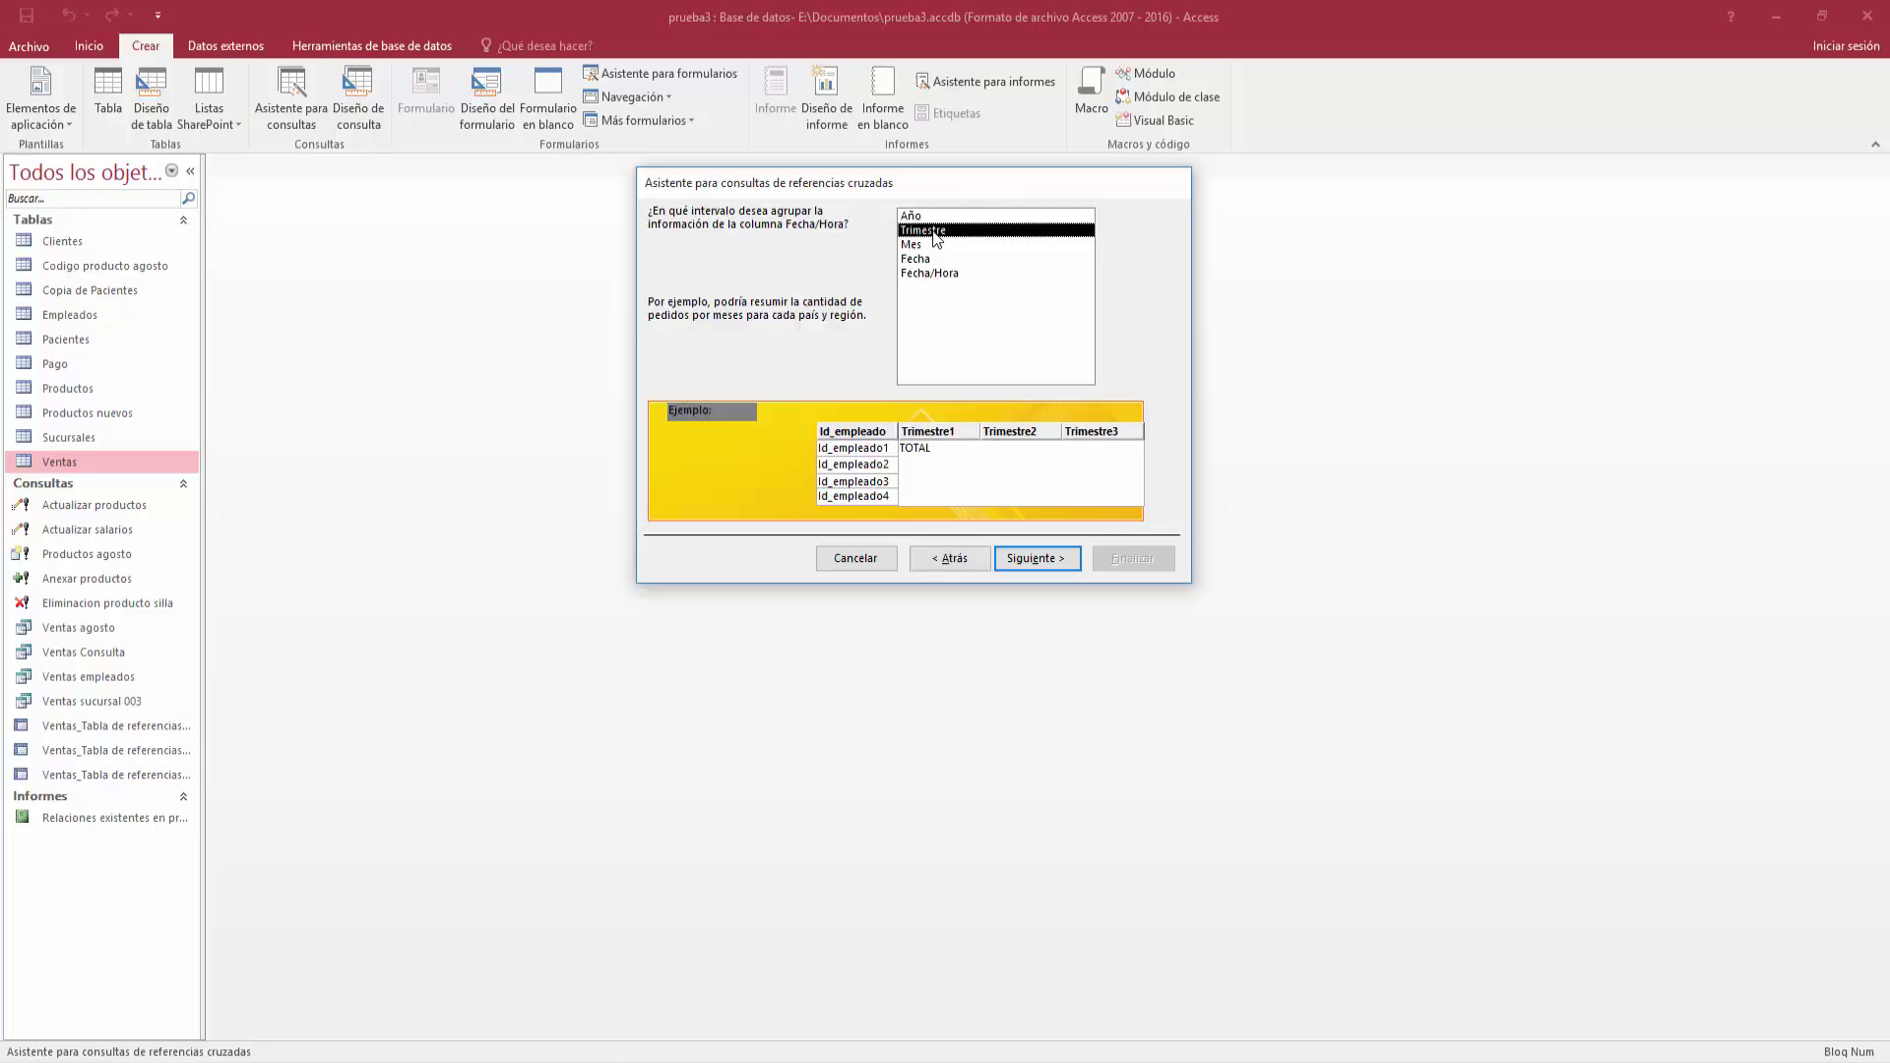
pyautogui.click(935, 247)
pyautogui.click(933, 261)
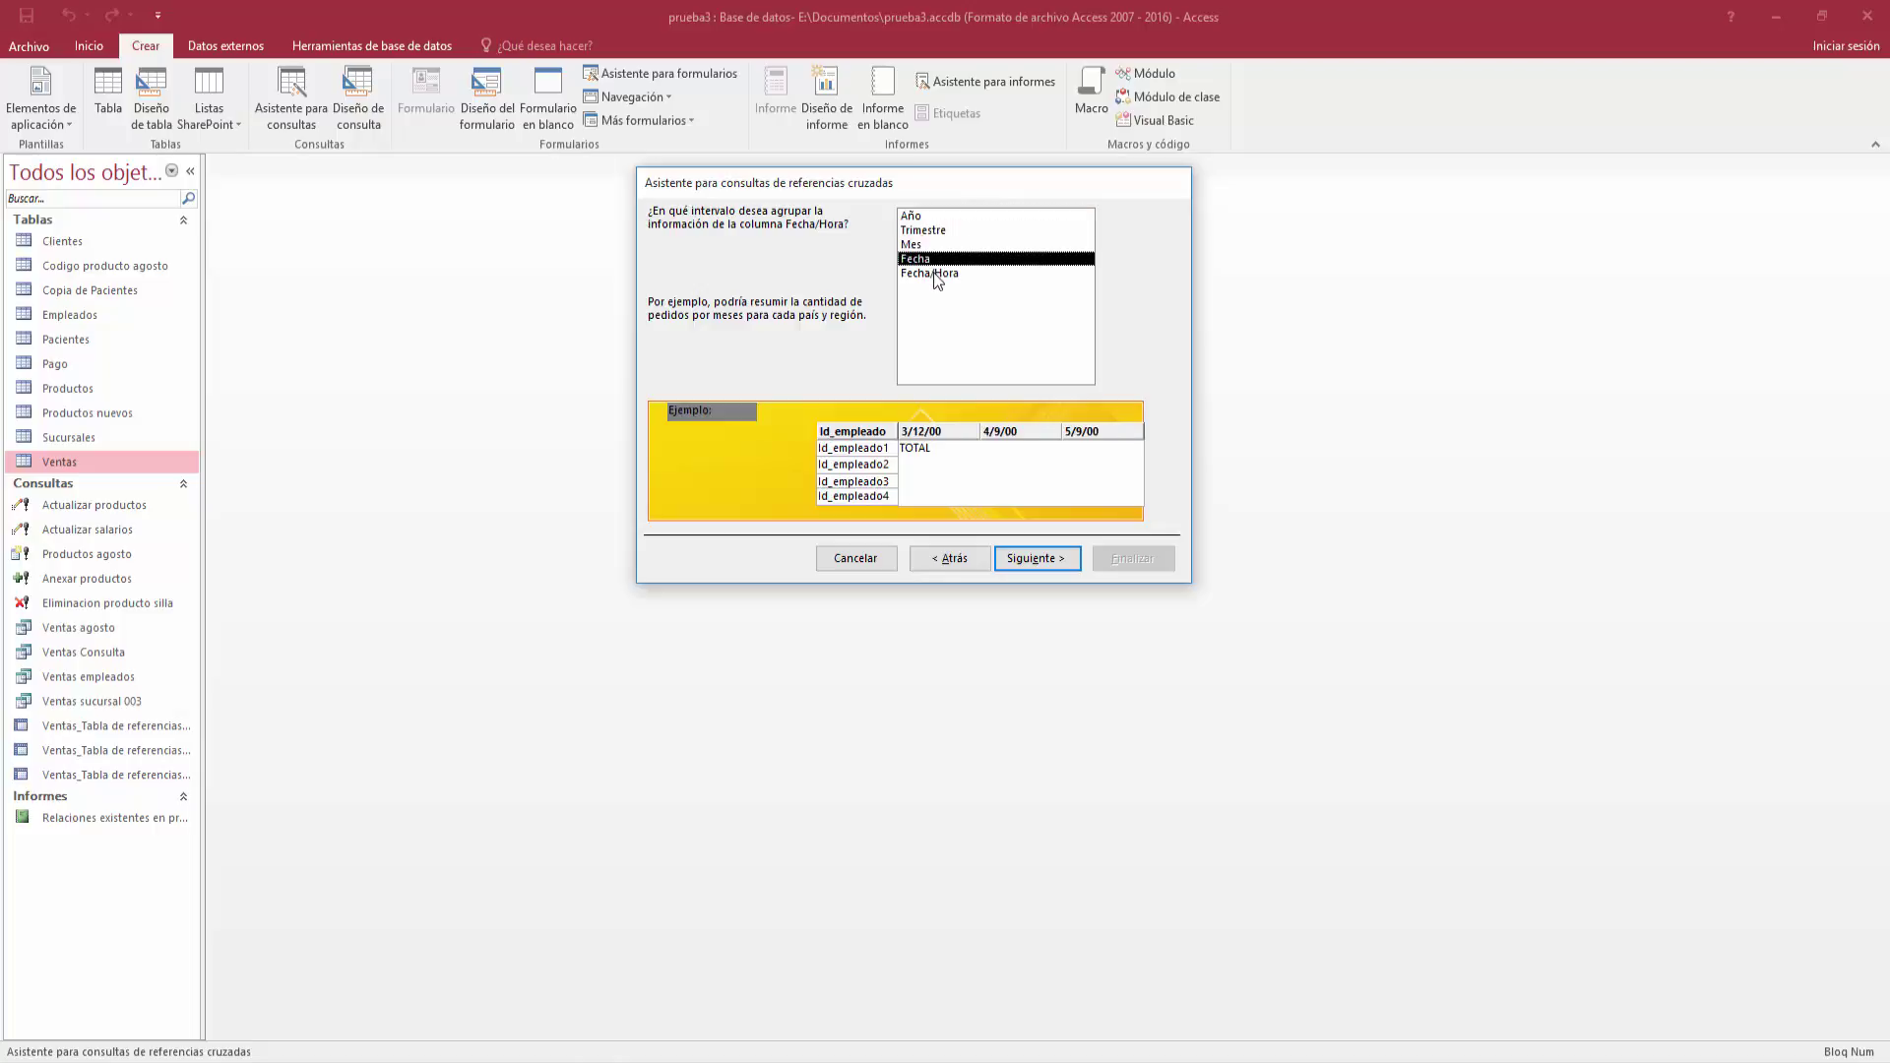
pyautogui.click(935, 274)
pyautogui.click(934, 260)
pyautogui.click(931, 232)
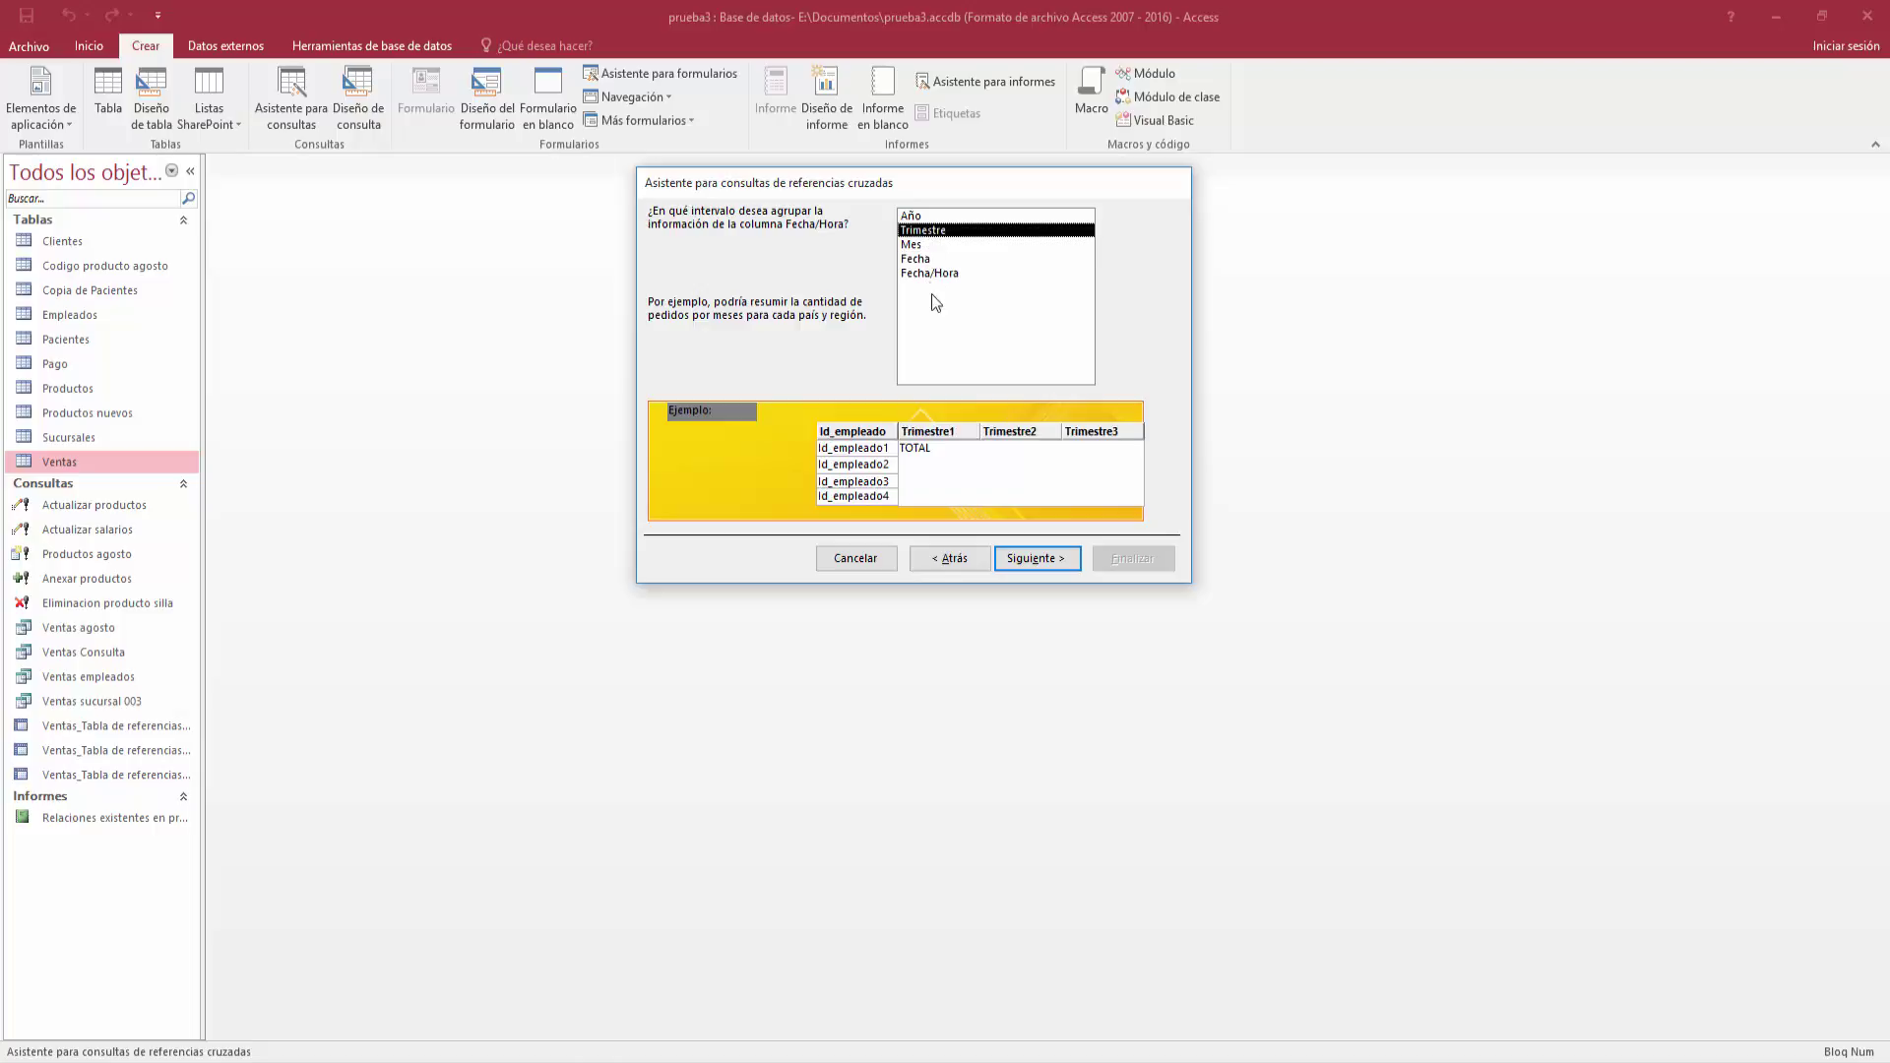
pyautogui.click(1032, 558)
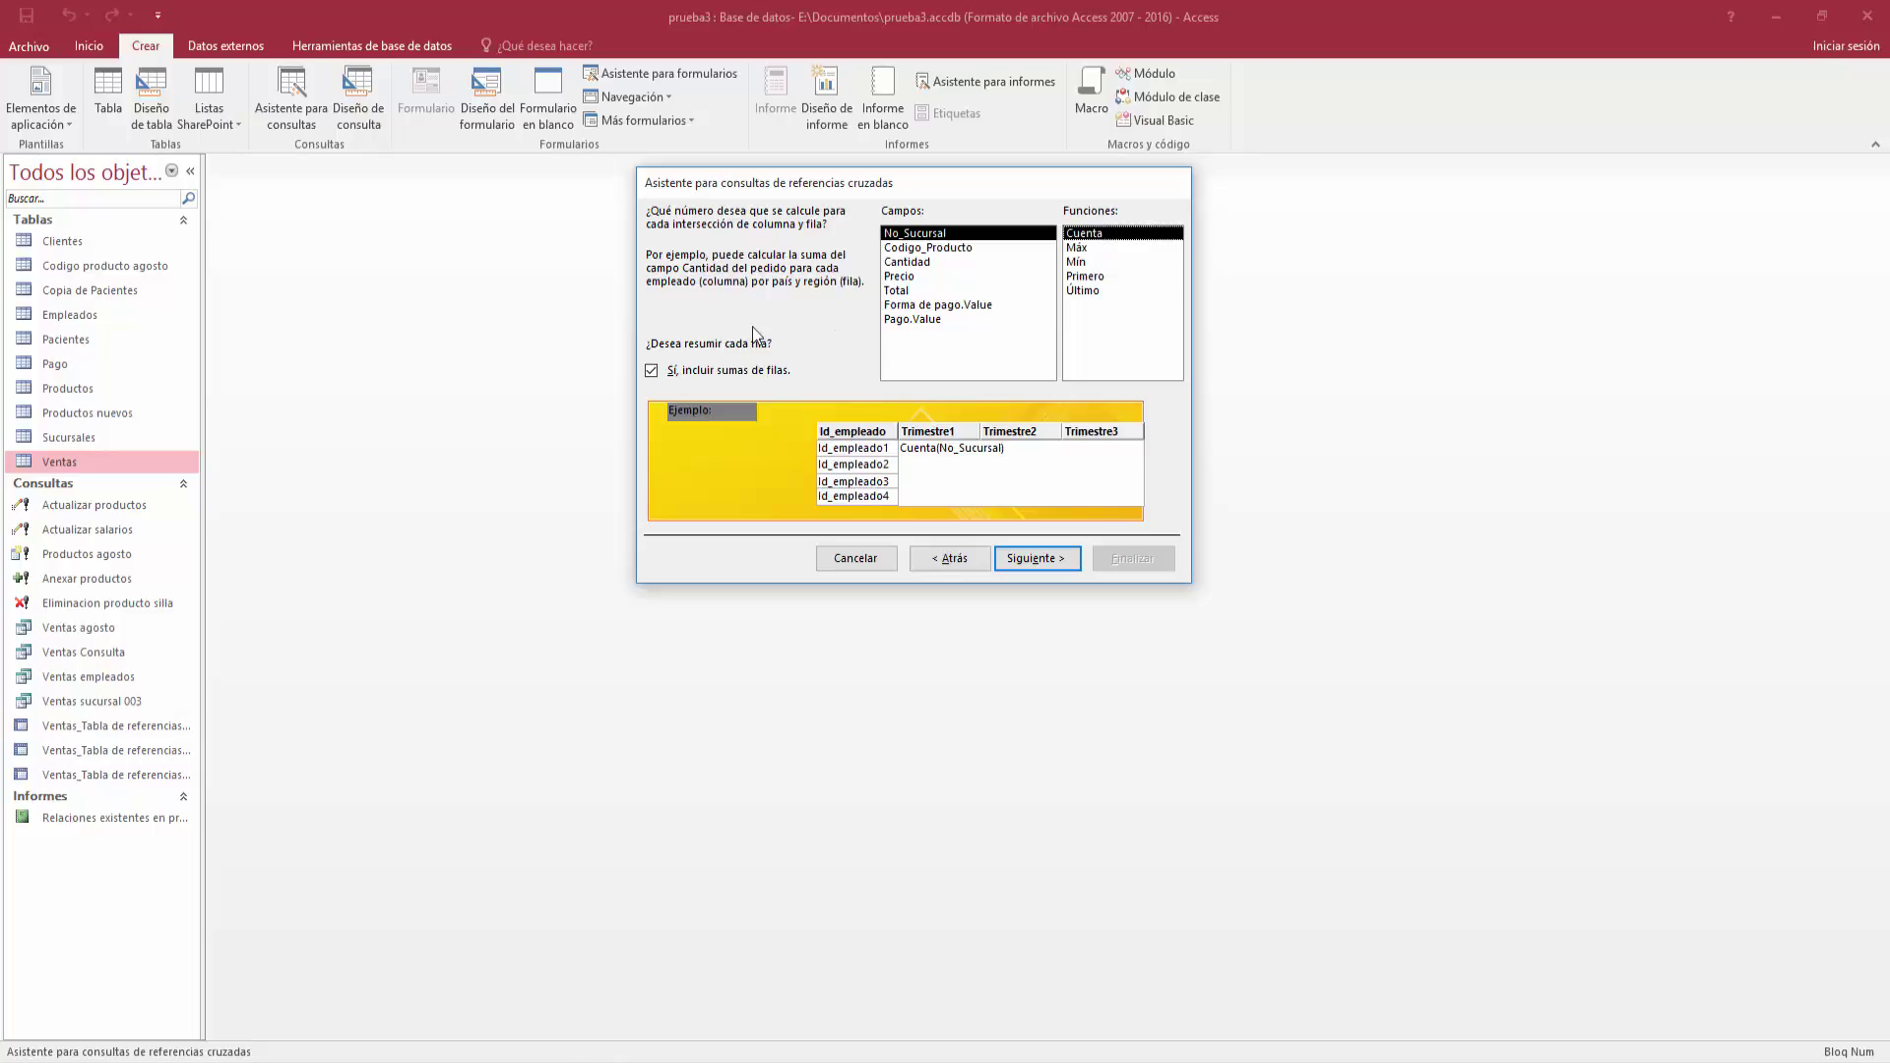
# - Calculate the Suma of the Total field with row sums included, and finish the wizard to view the query
pyautogui.click(896, 292)
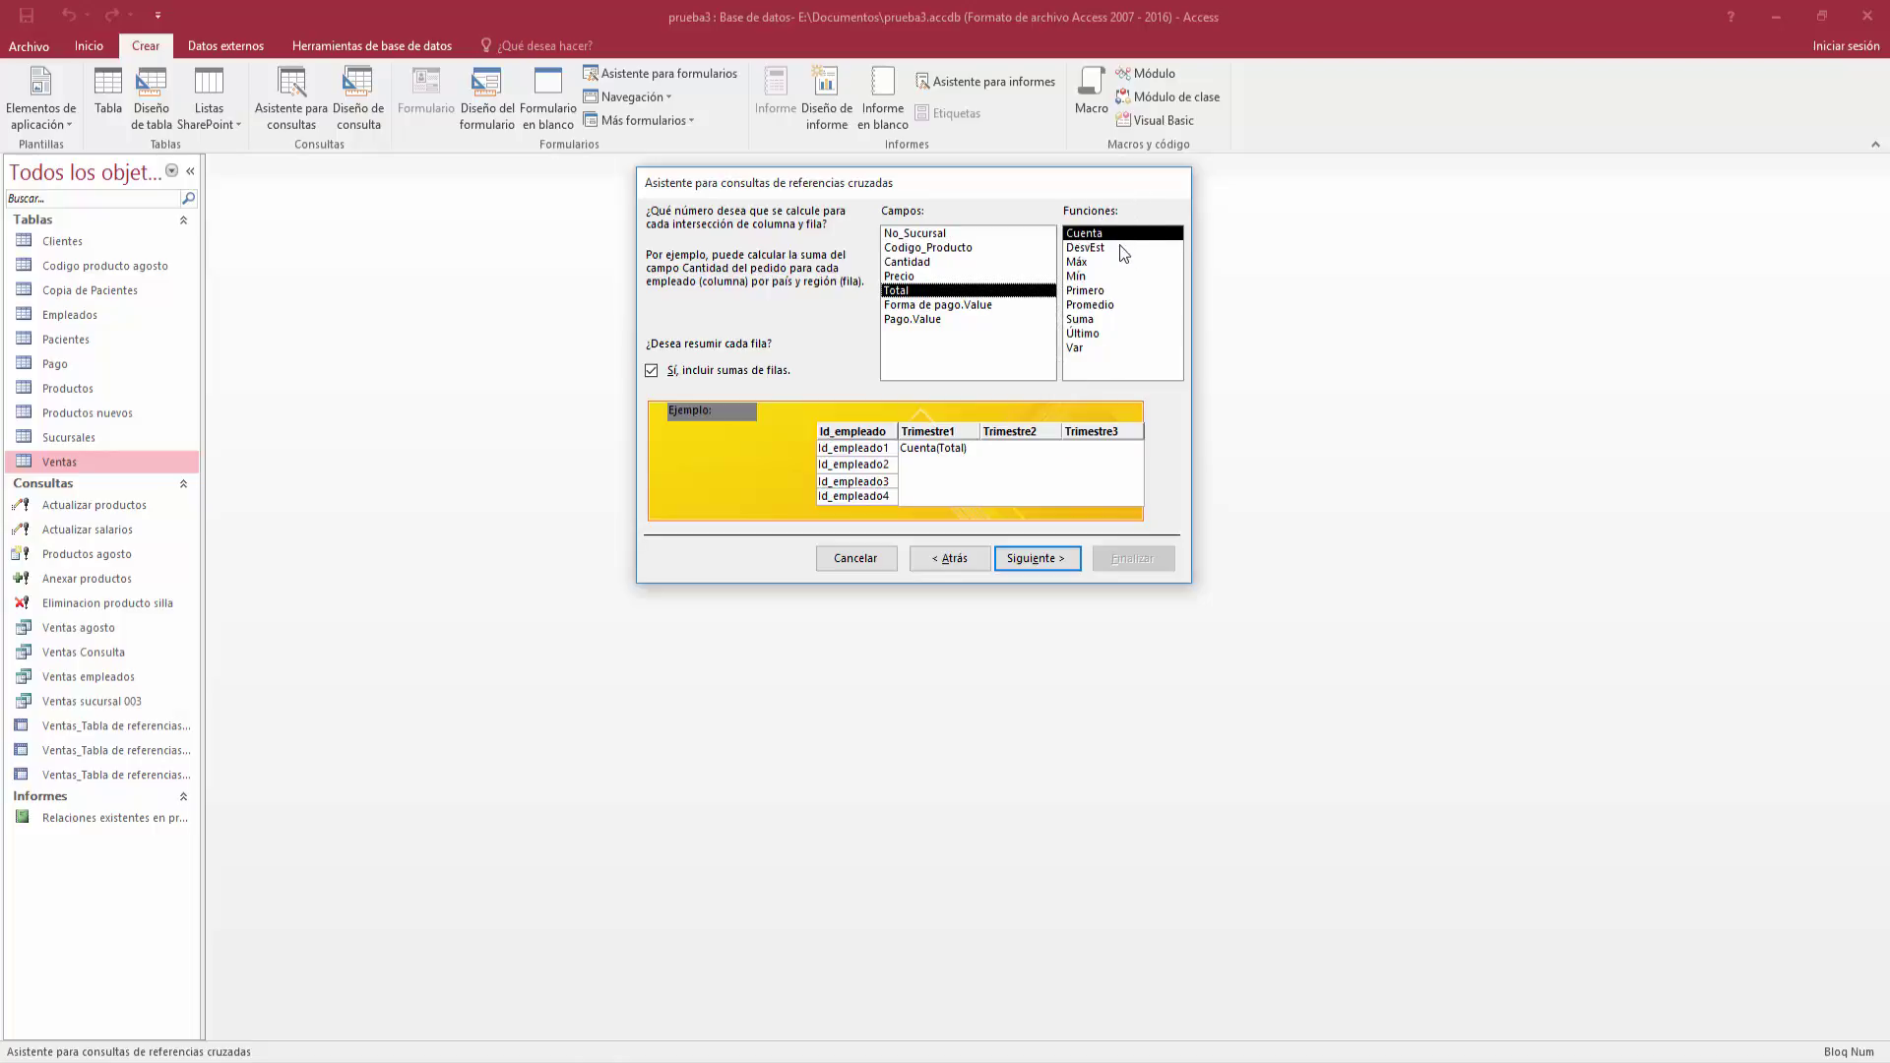
pyautogui.click(1081, 349)
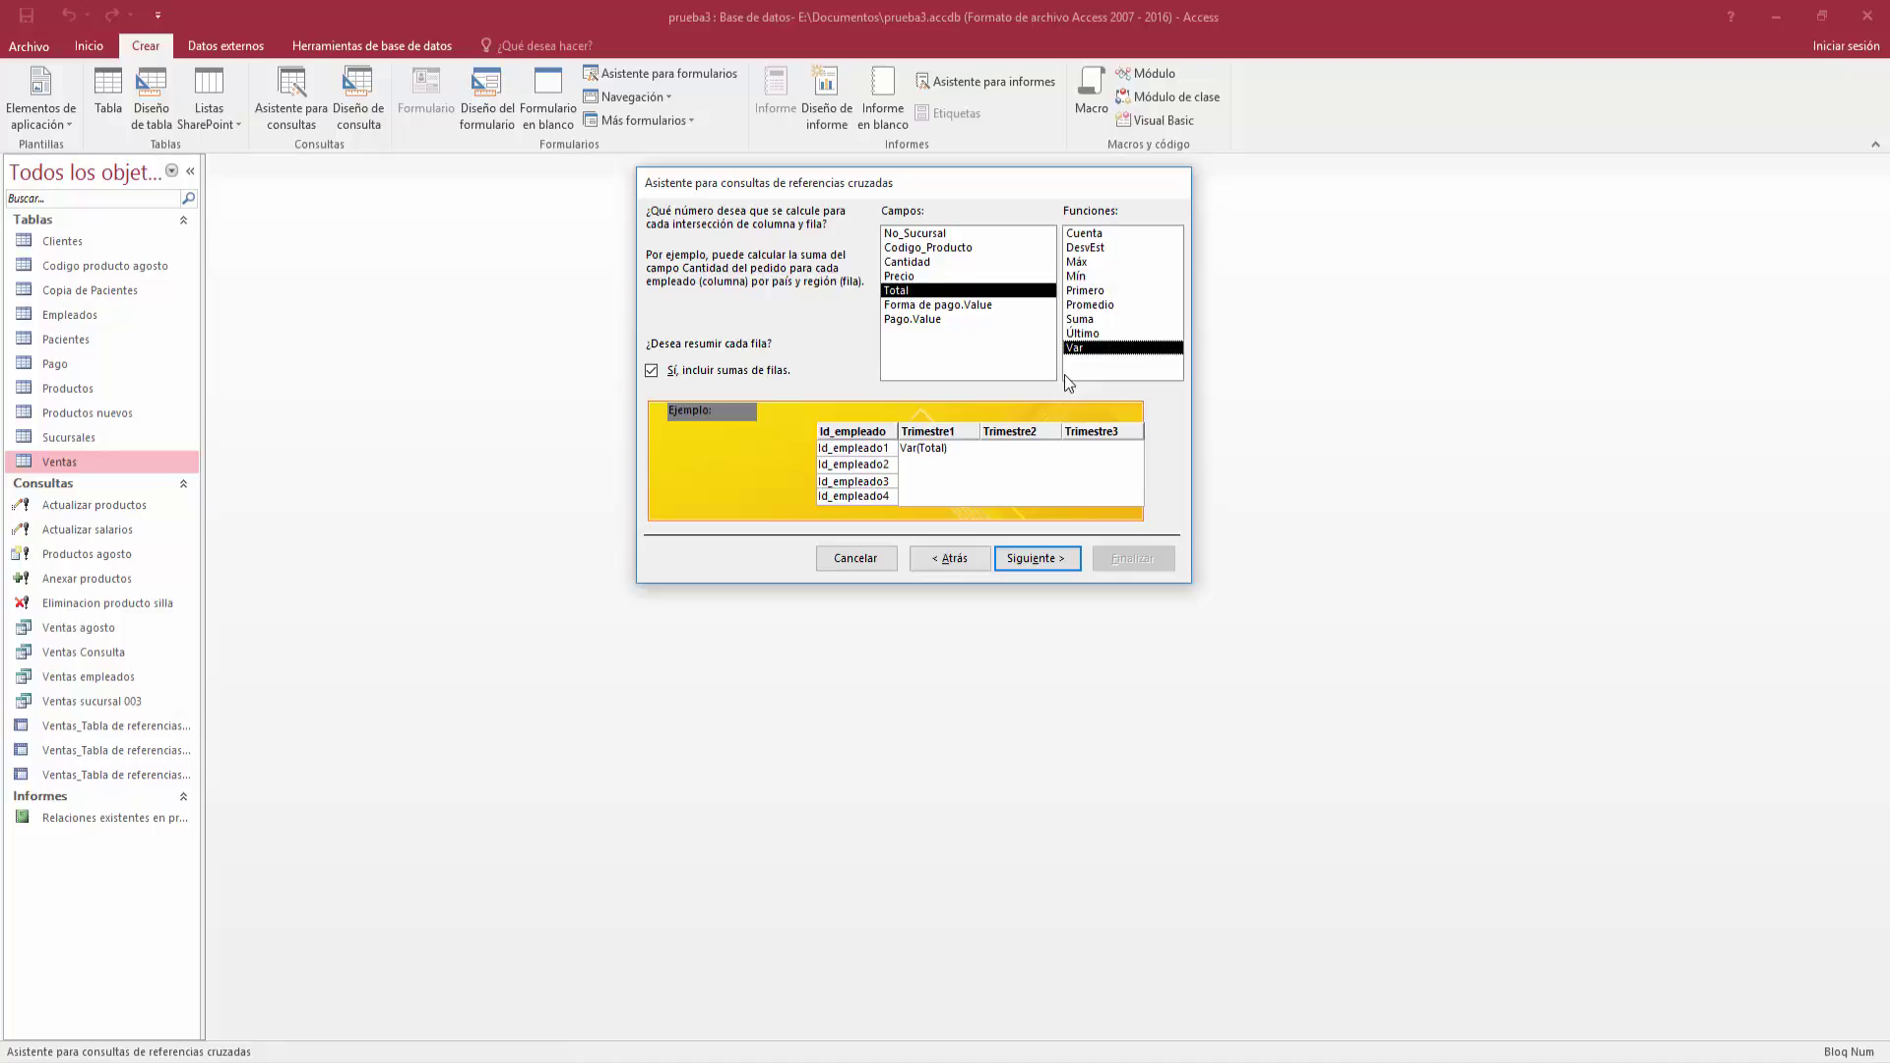
pyautogui.click(1083, 319)
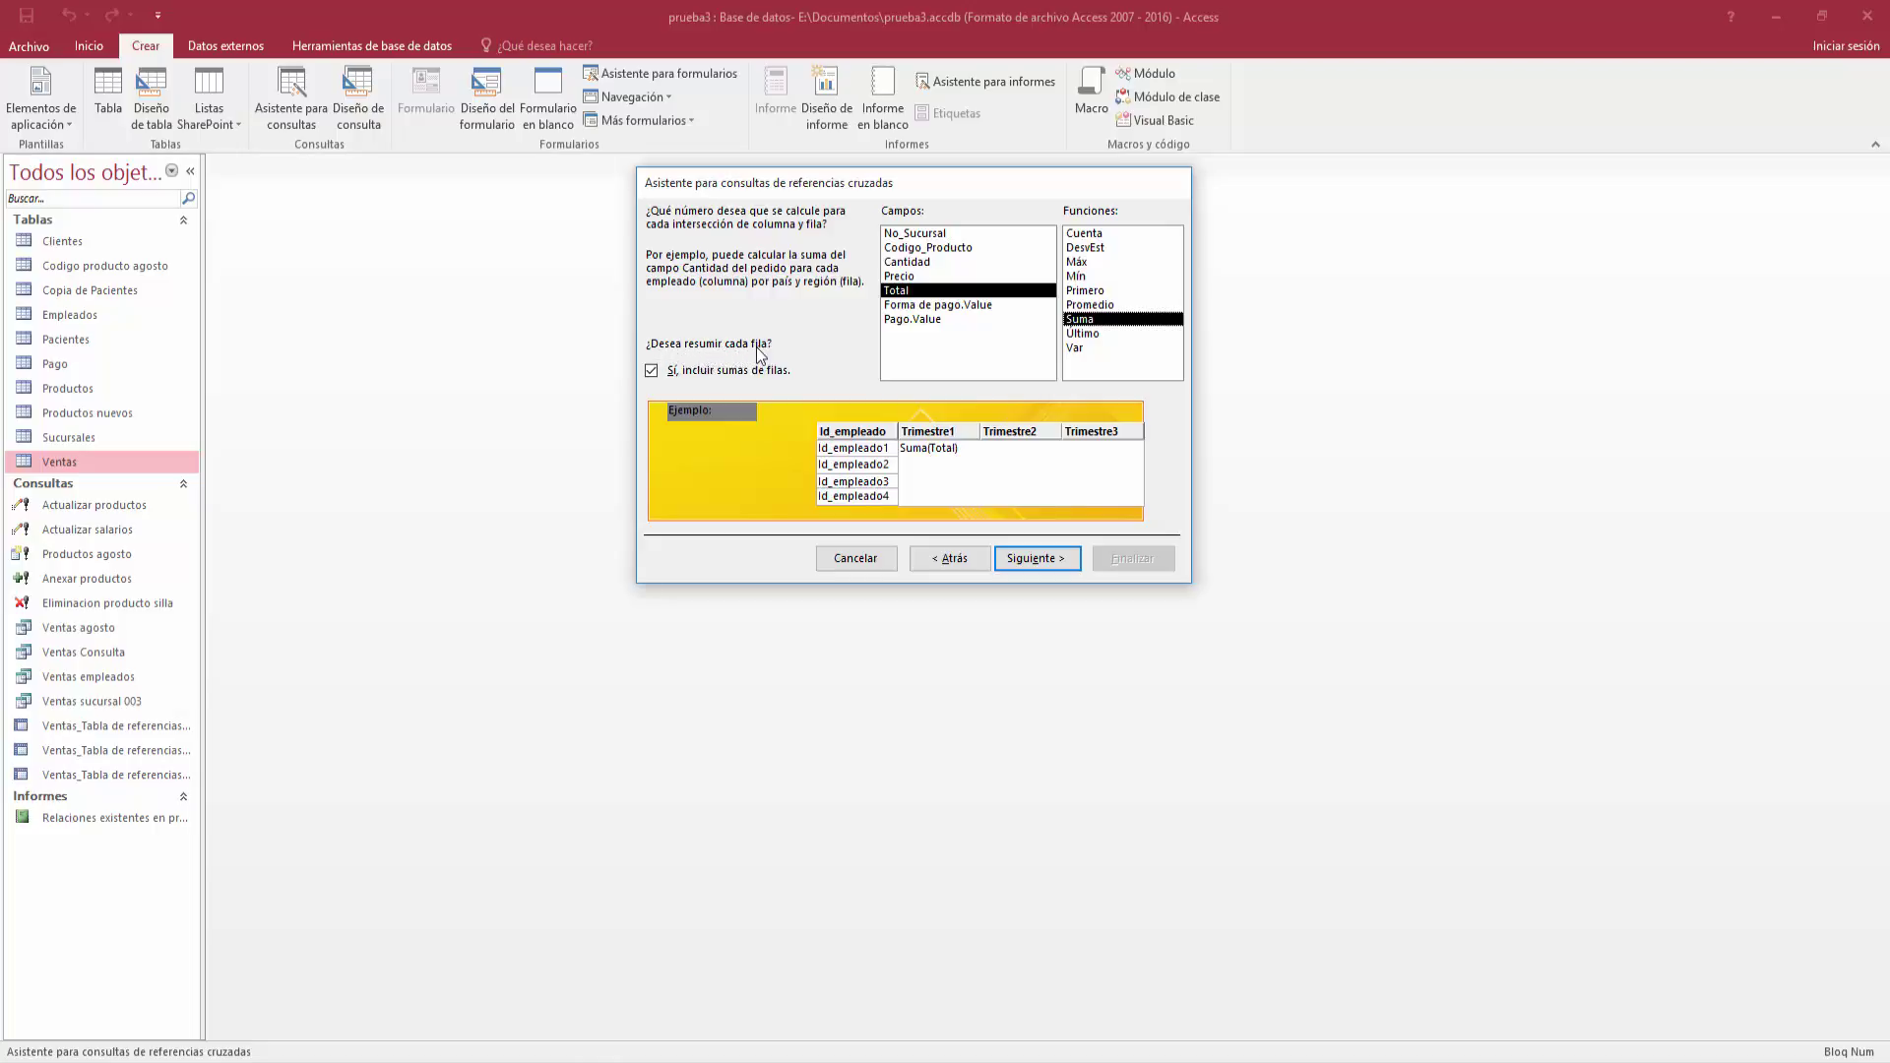
pyautogui.click(651, 371)
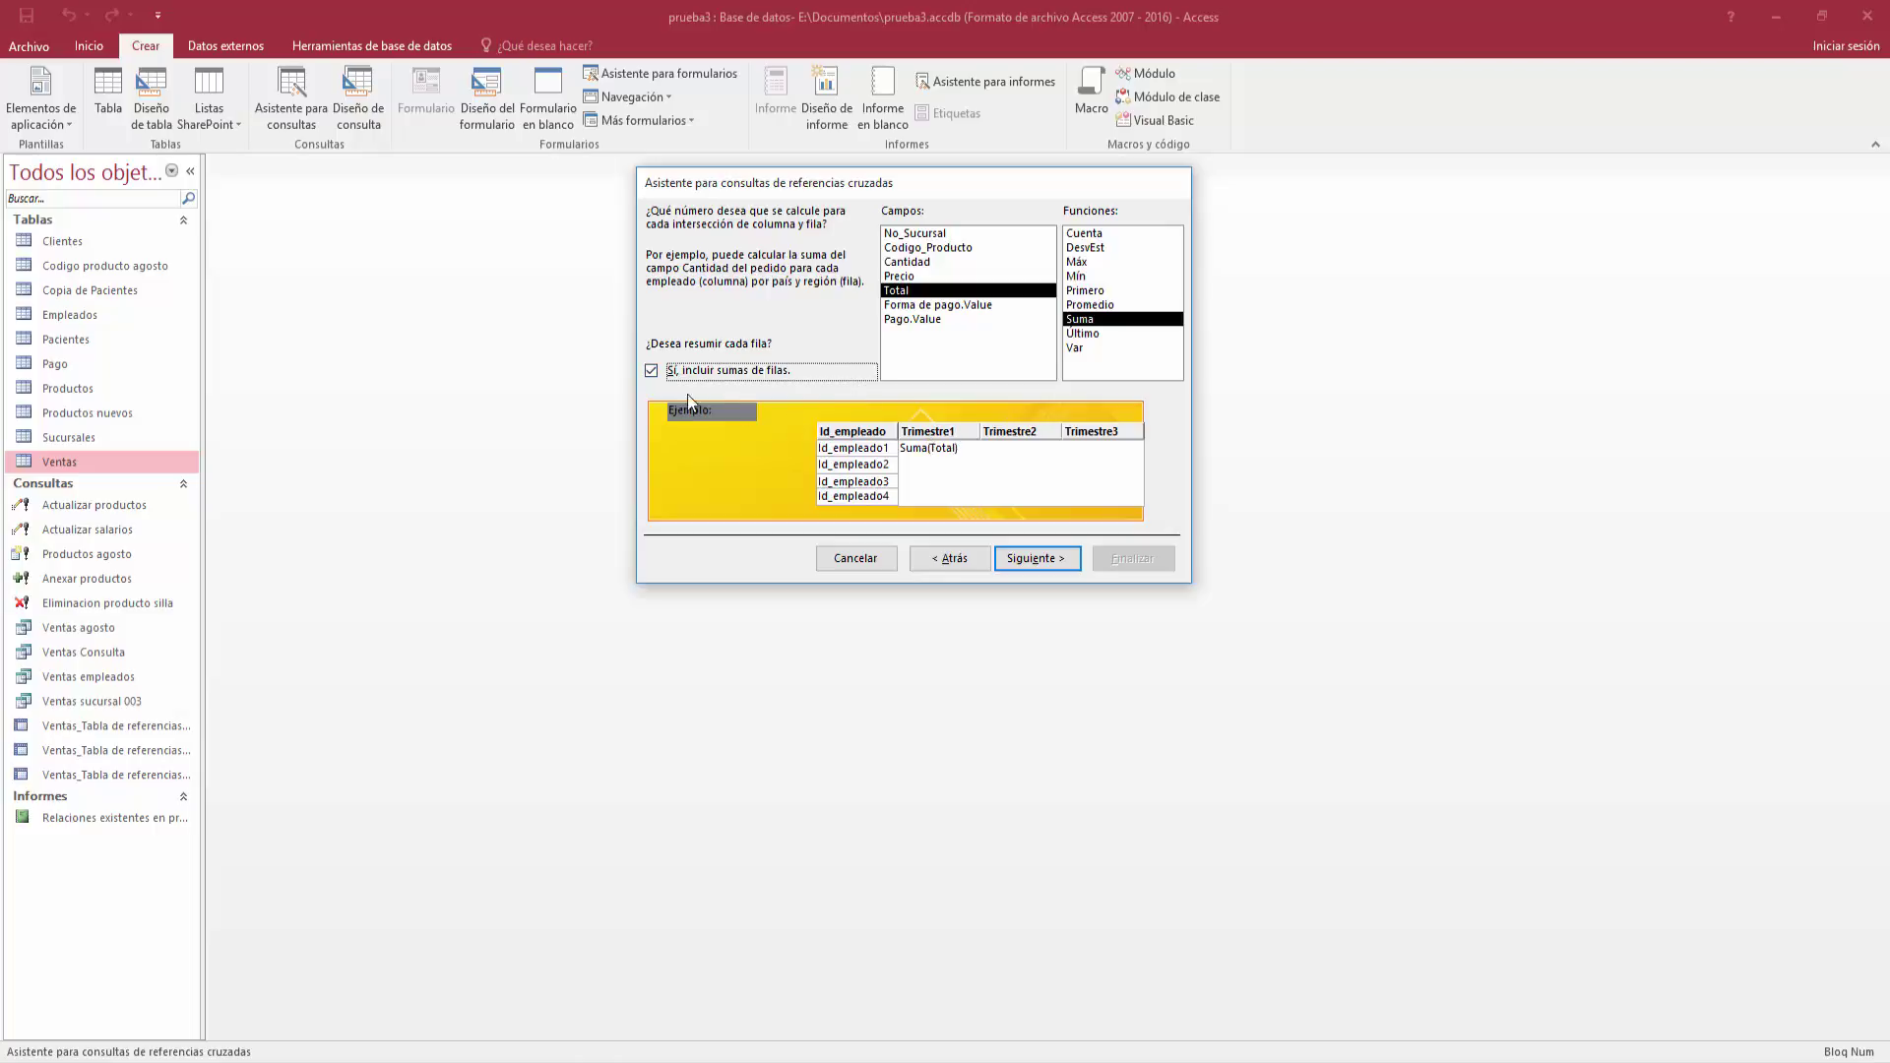
pyautogui.click(1057, 555)
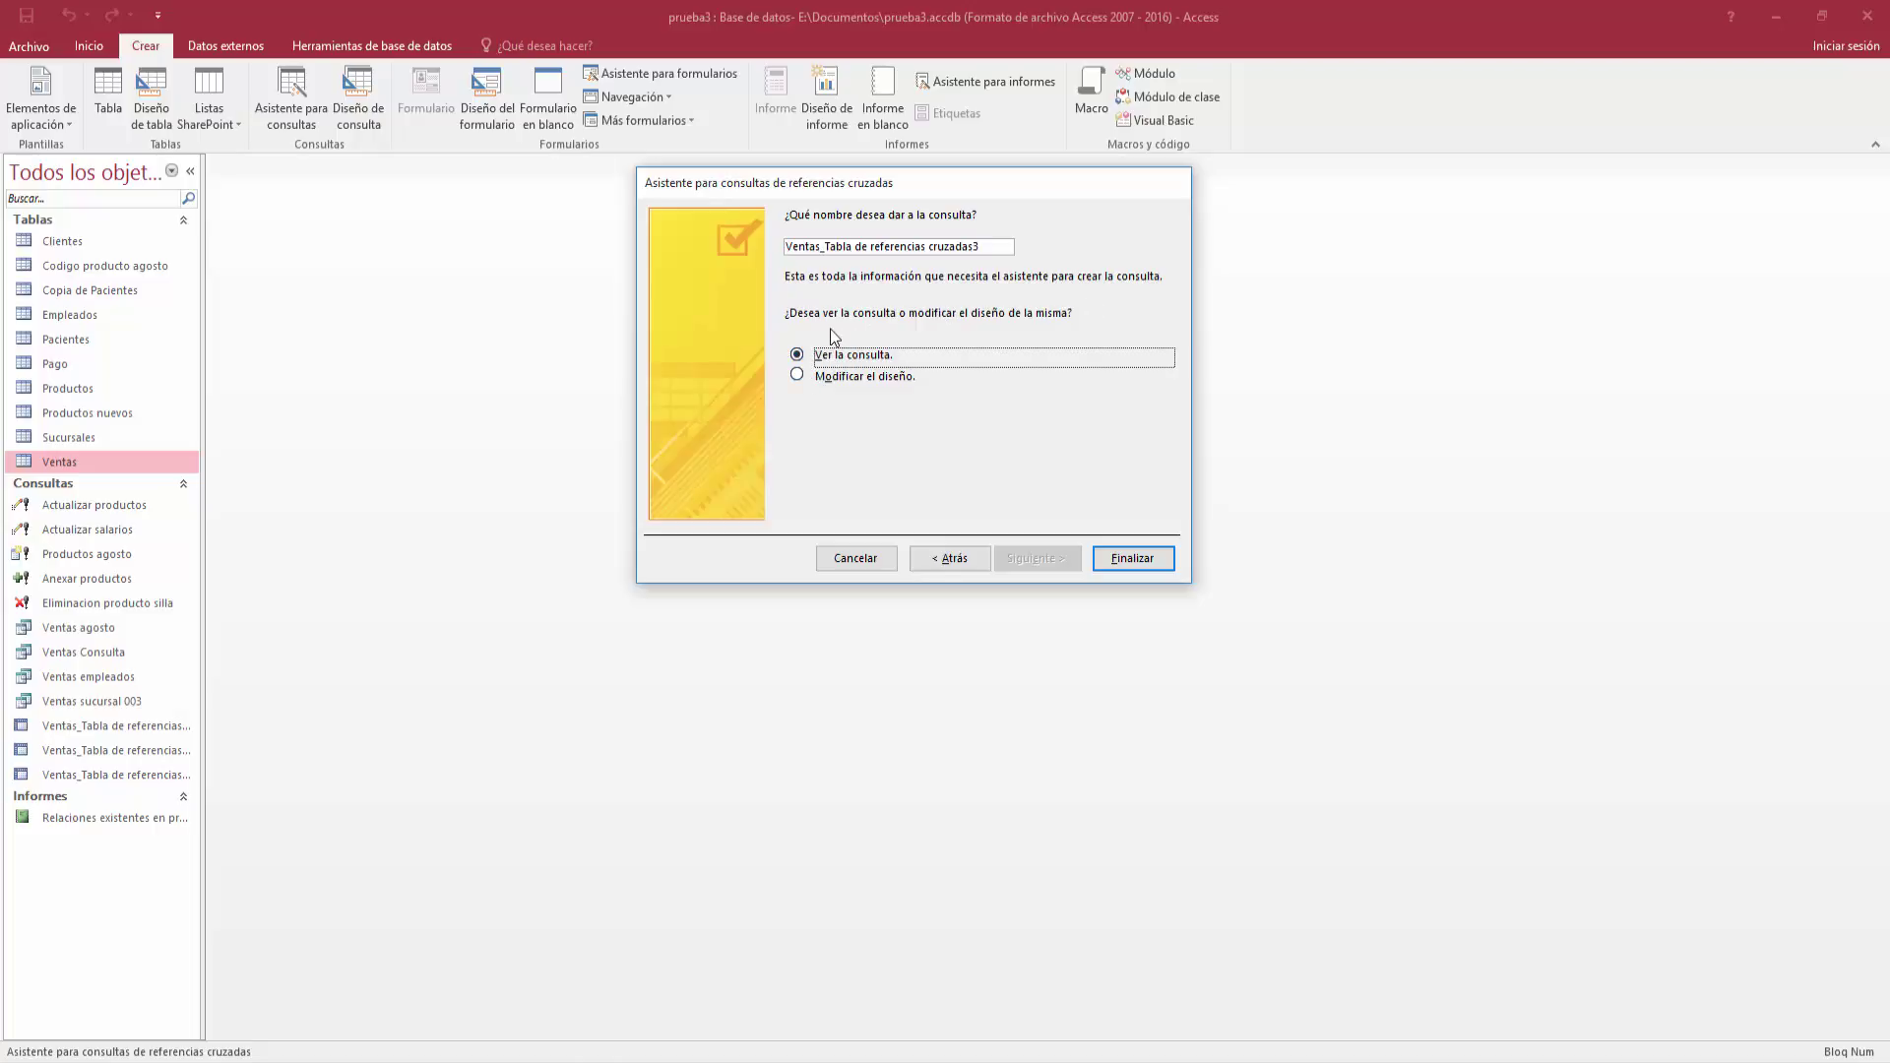
pyautogui.click(1132, 558)
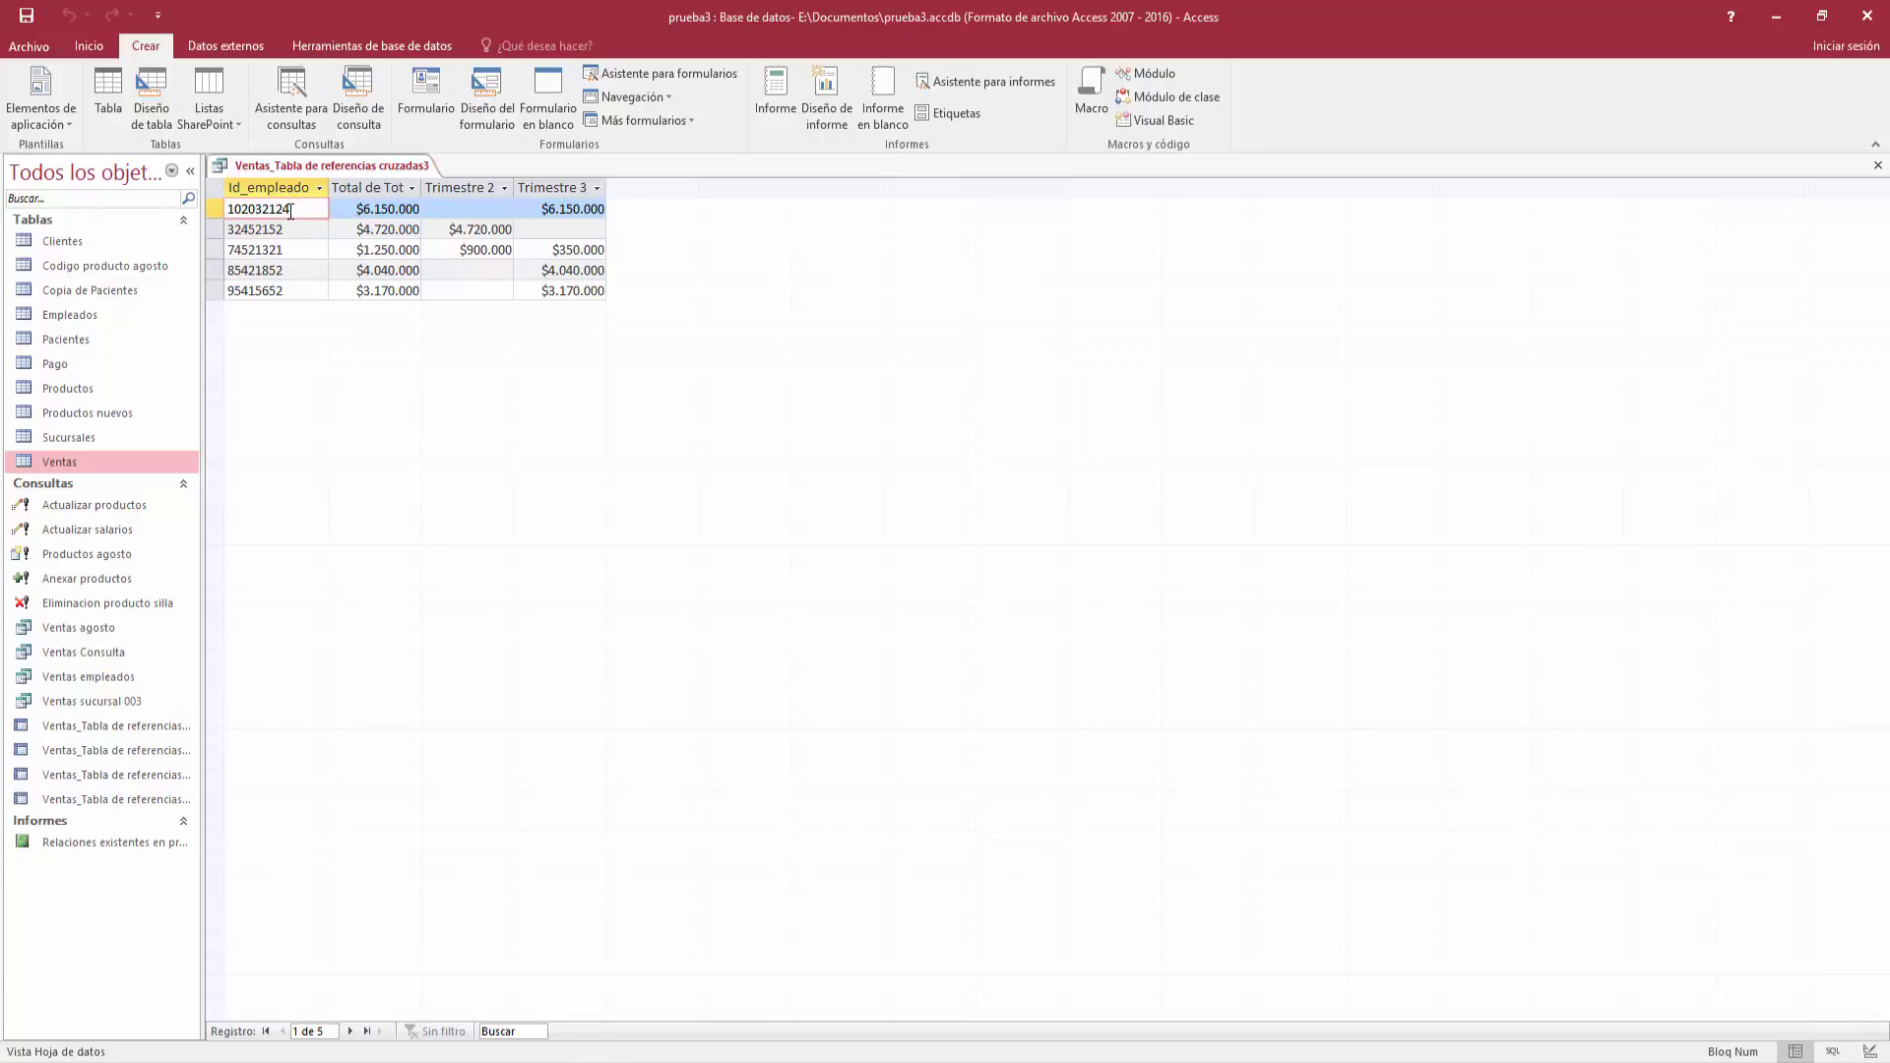
# - Review each employee's row in the crosstab query results
pyautogui.click(286, 229)
pyautogui.click(291, 249)
pyautogui.click(294, 269)
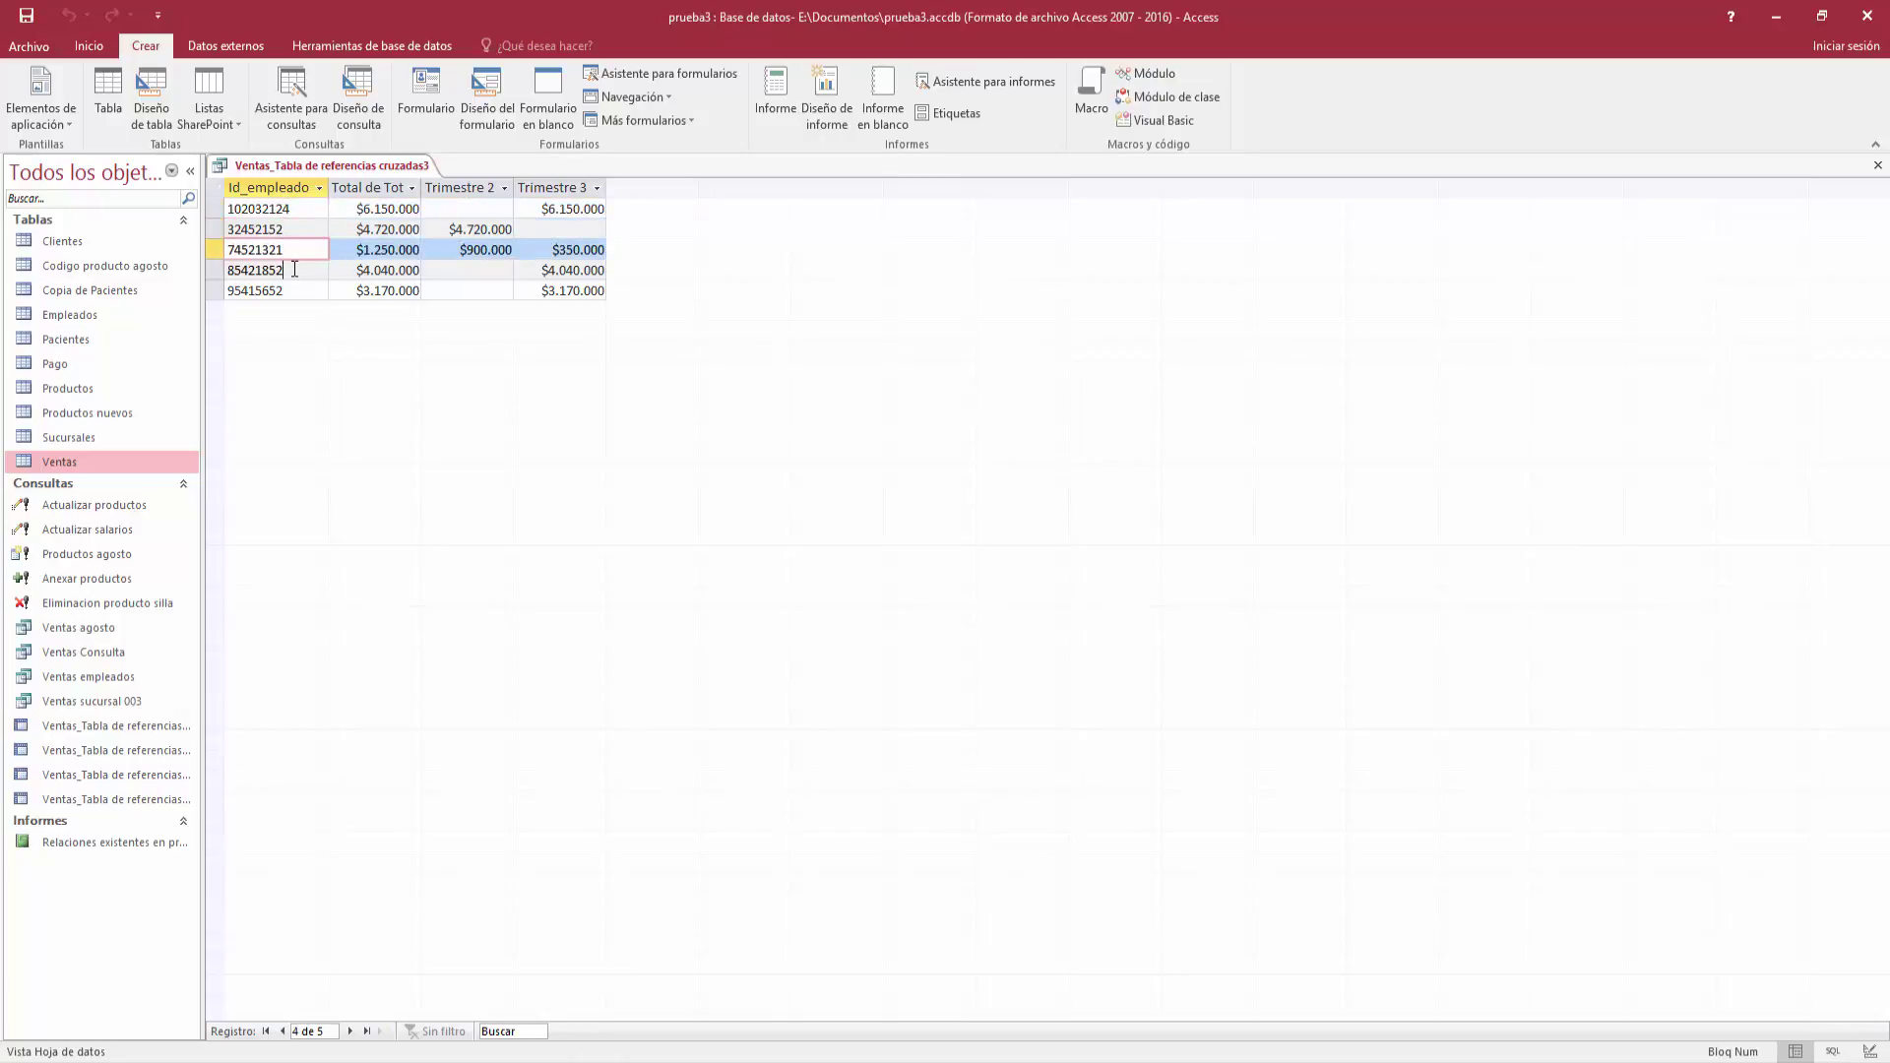
pyautogui.click(282, 290)
pyautogui.click(302, 209)
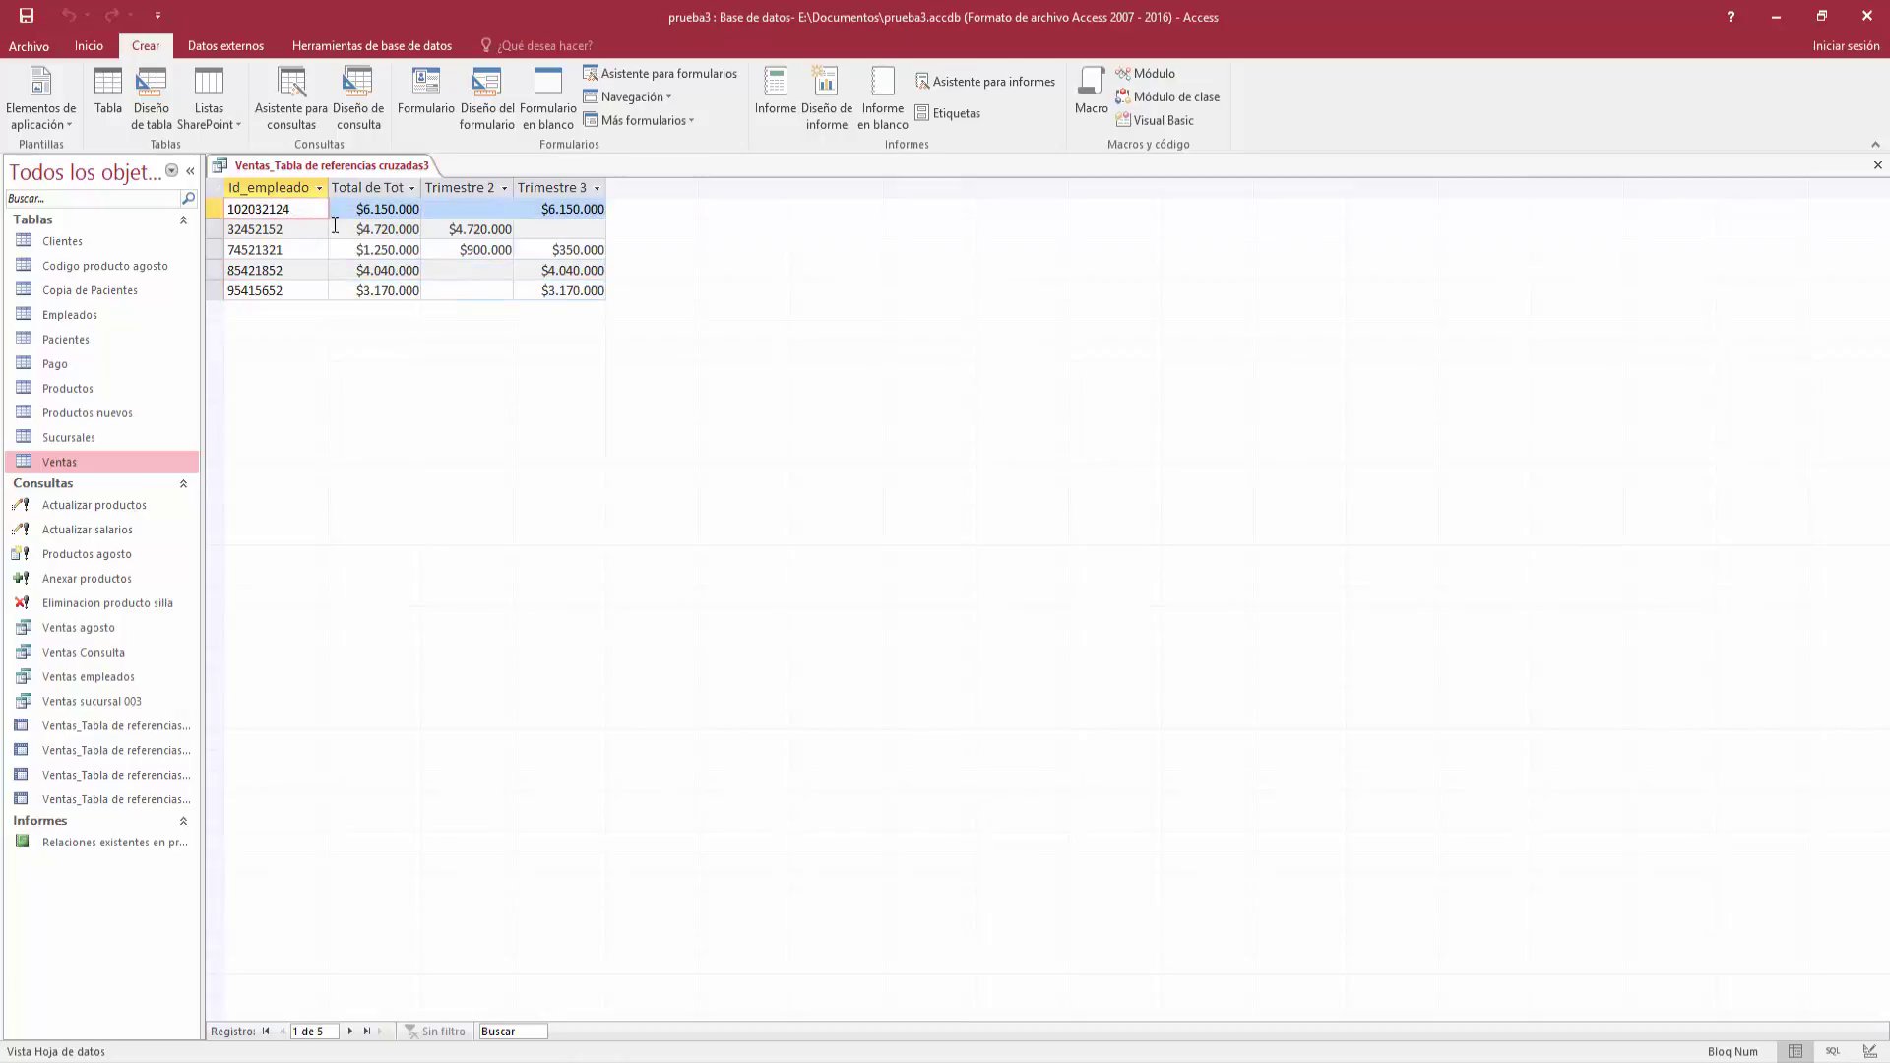
# - Move the Total de Total column after Trimestre 3 and fit its width to the full heading
pyautogui.click(392, 188)
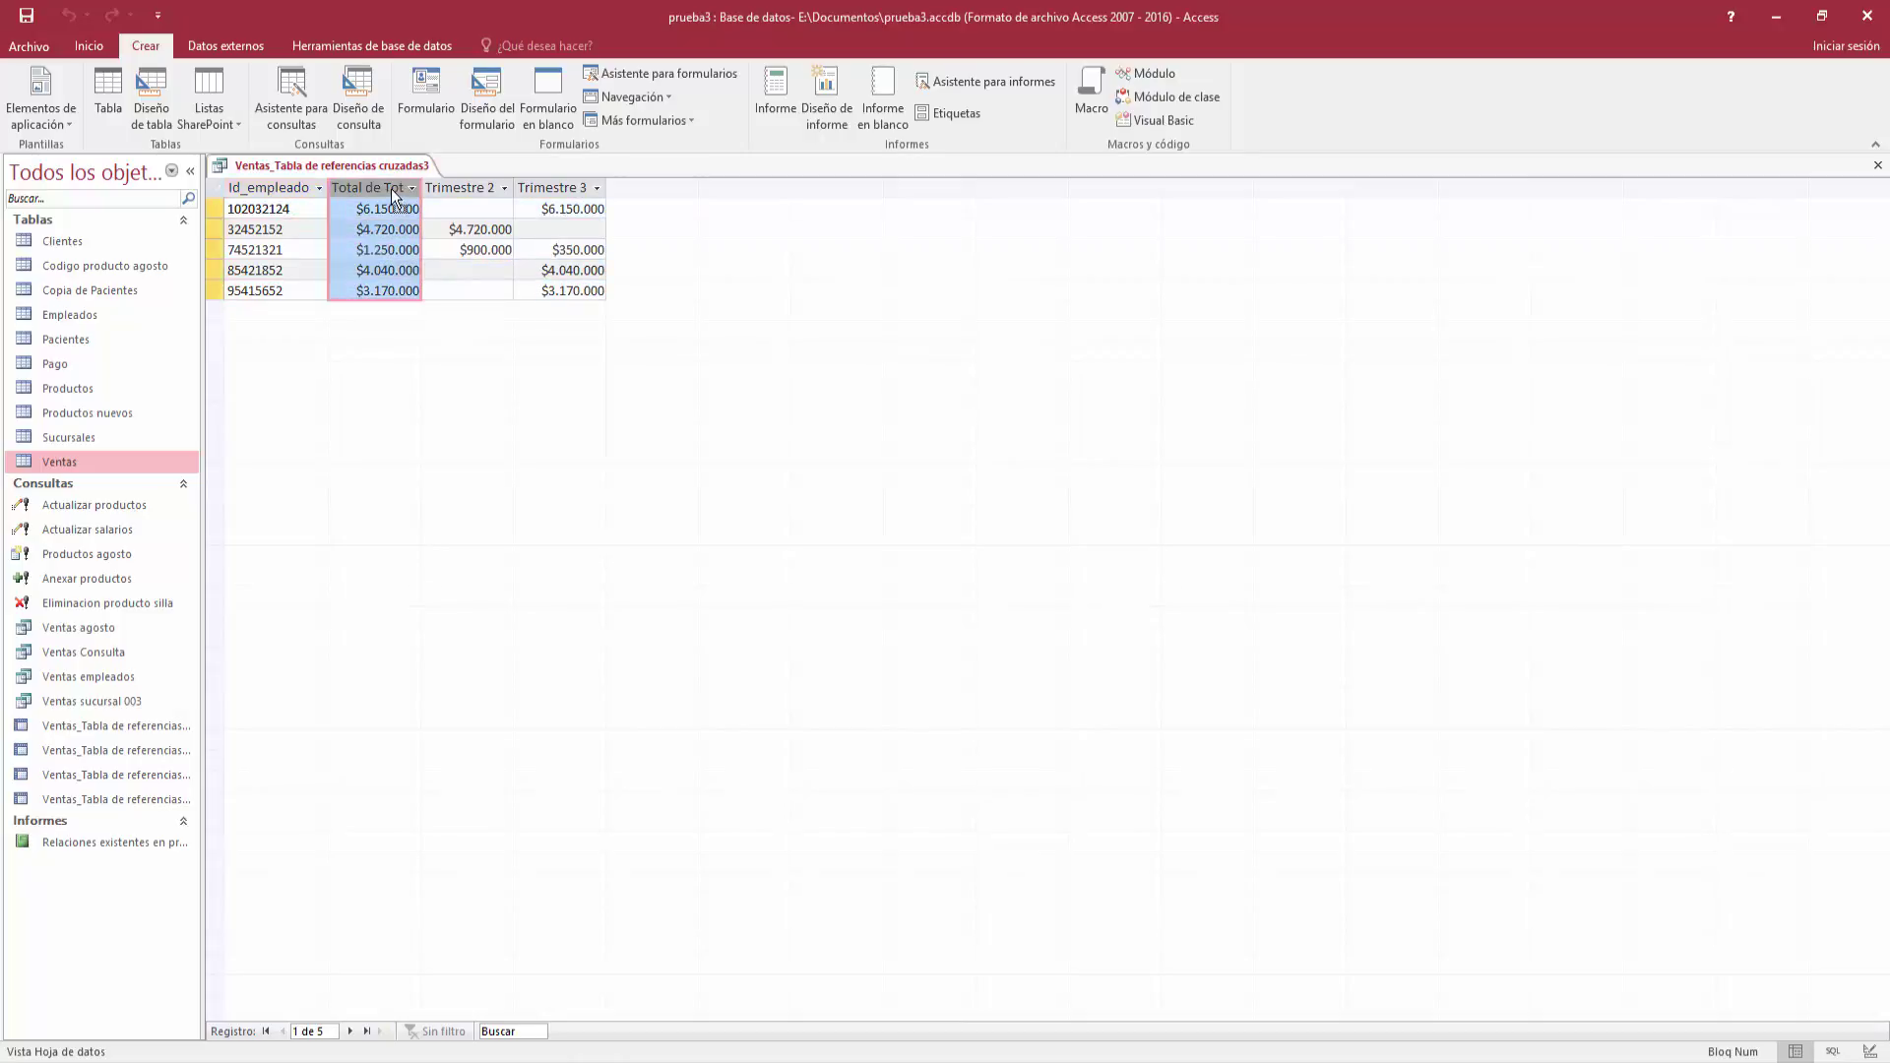
pyautogui.moveTo(391, 187); pyautogui.dragTo(677, 187)
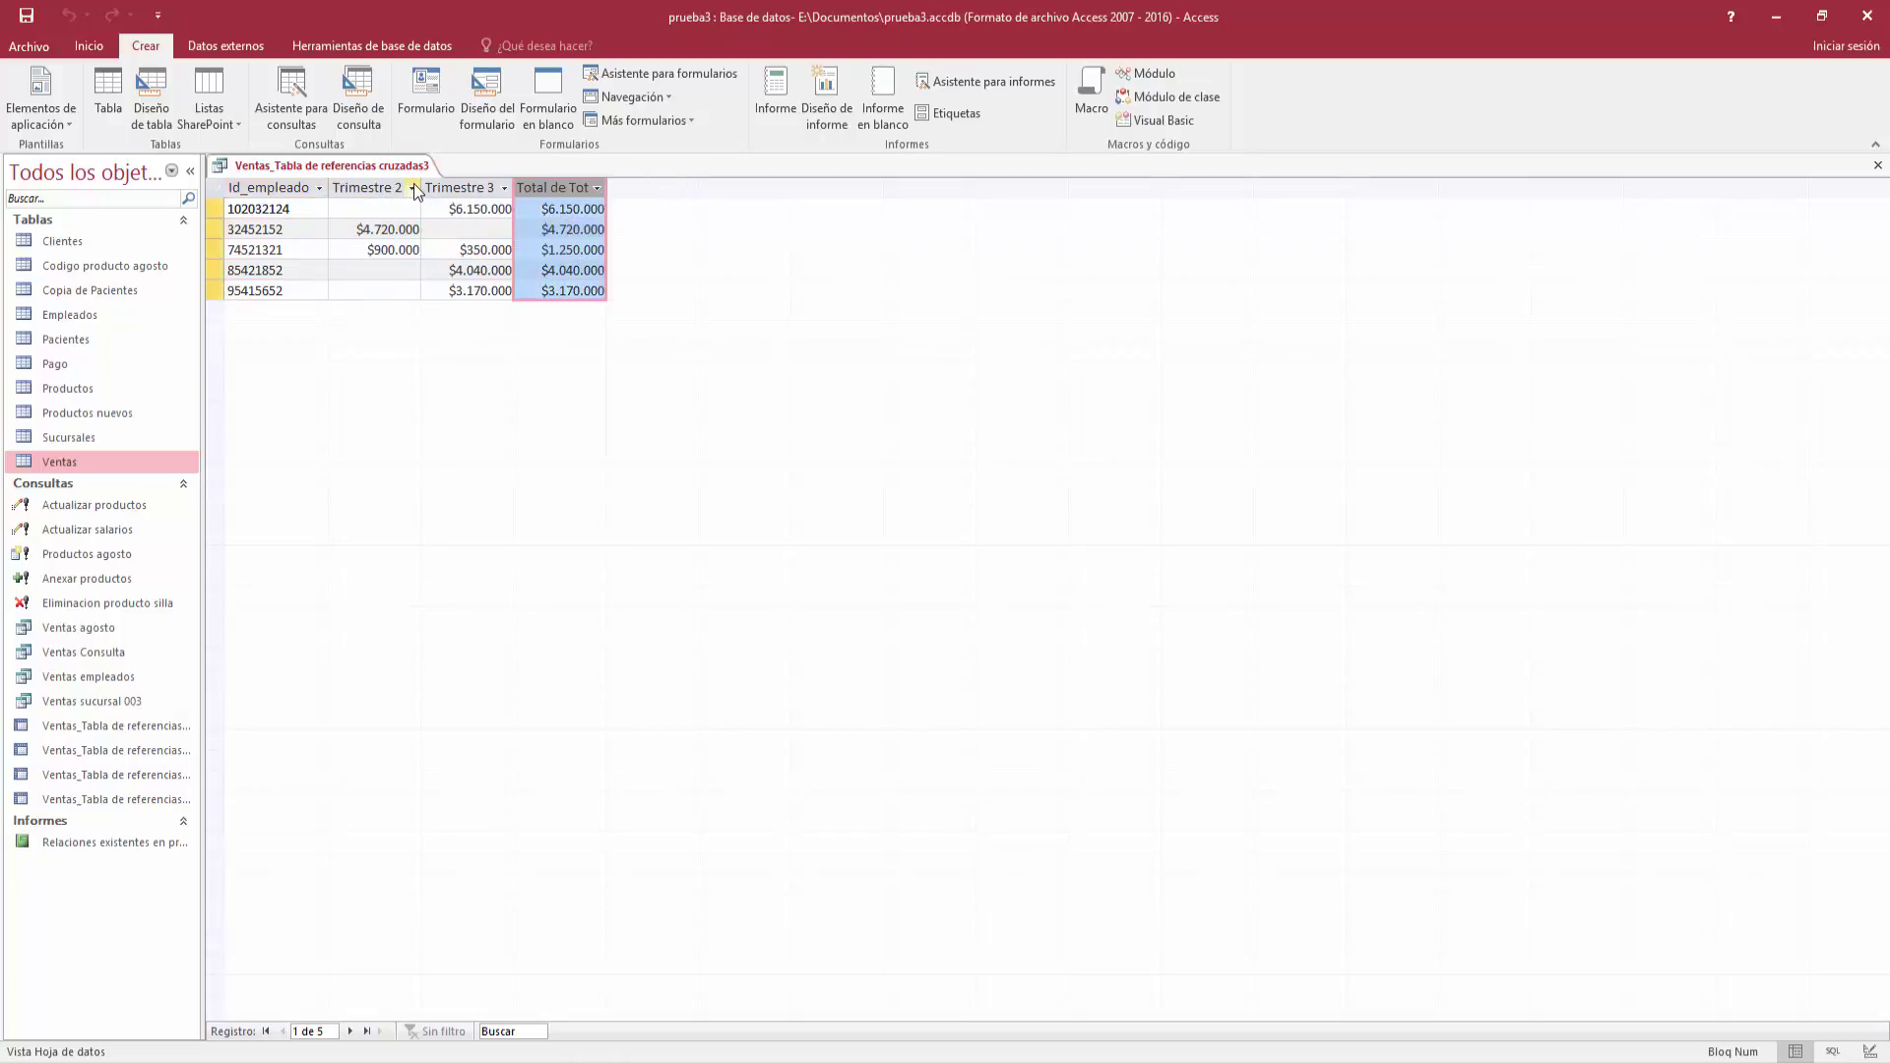
pyautogui.doubleClick(608, 185)
# - Examine the employees' overall totals and the amounts sold per employee in the Trimestre 2 column
pyautogui.click(589, 210)
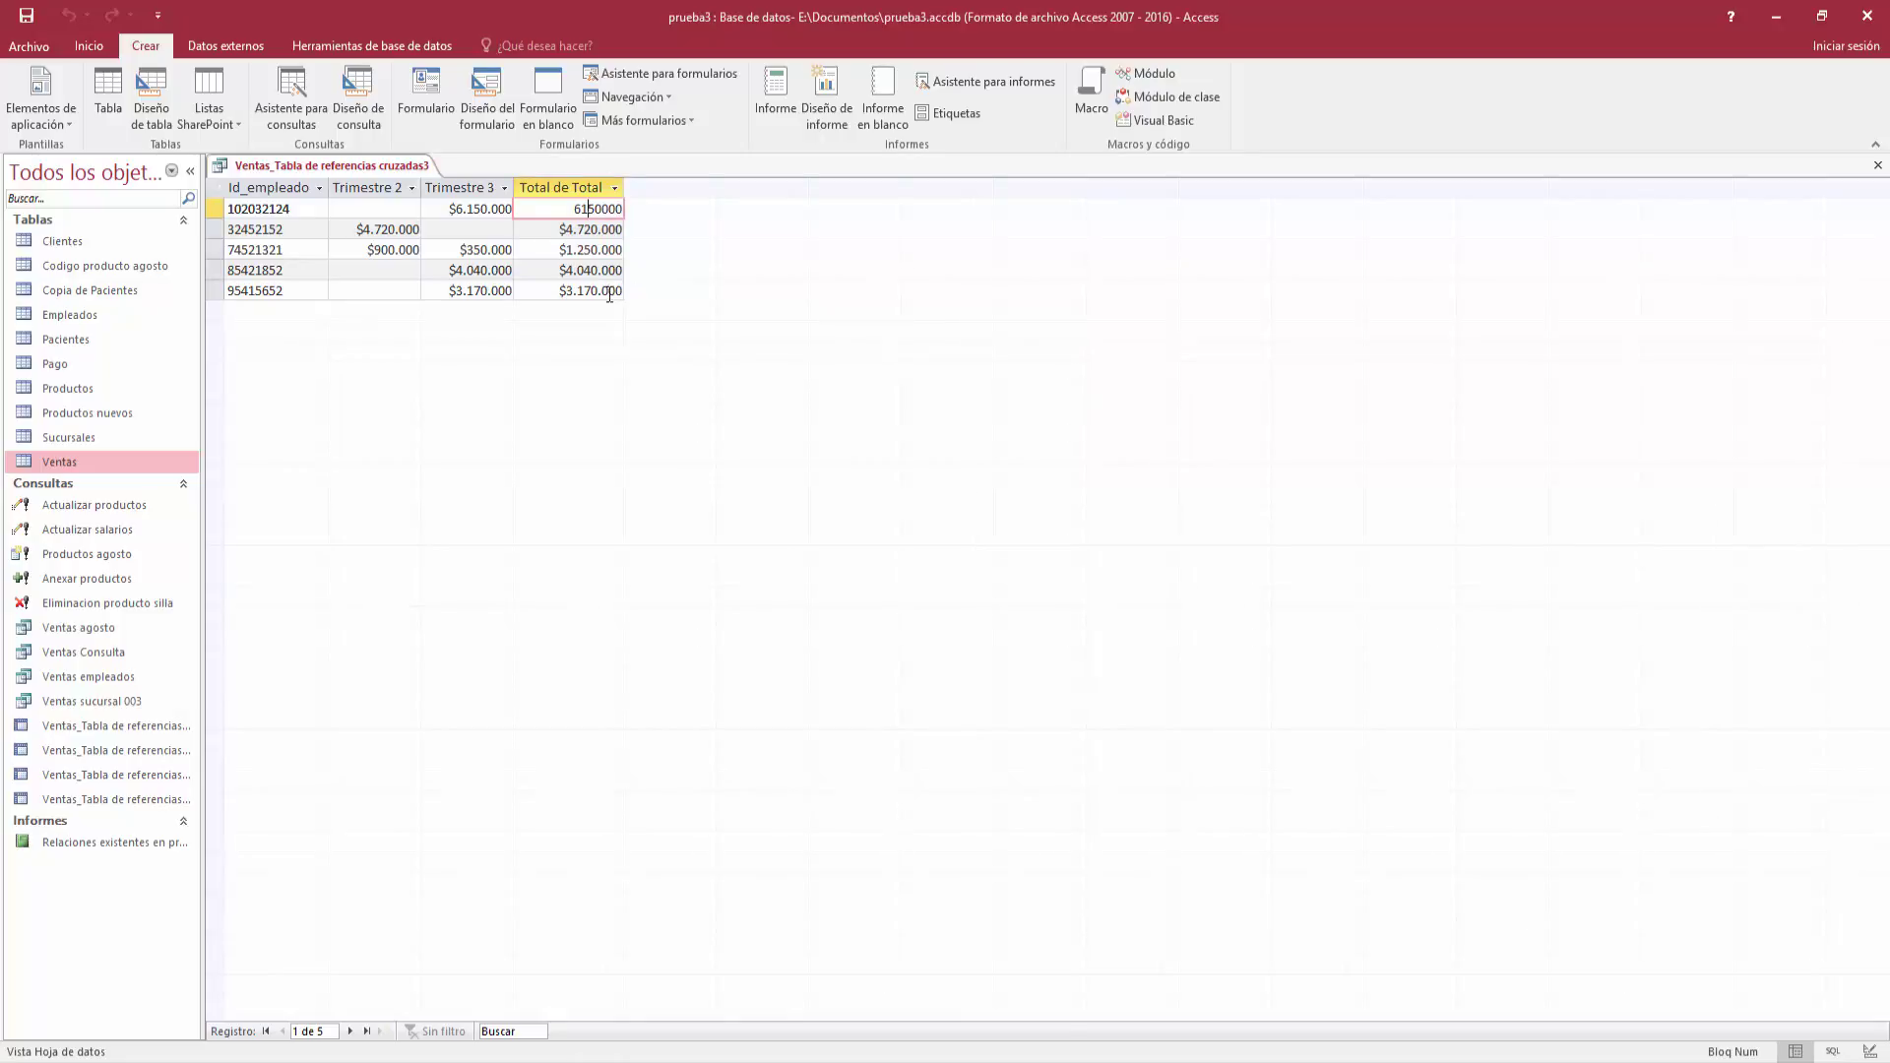
pyautogui.click(605, 291)
pyautogui.click(343, 233)
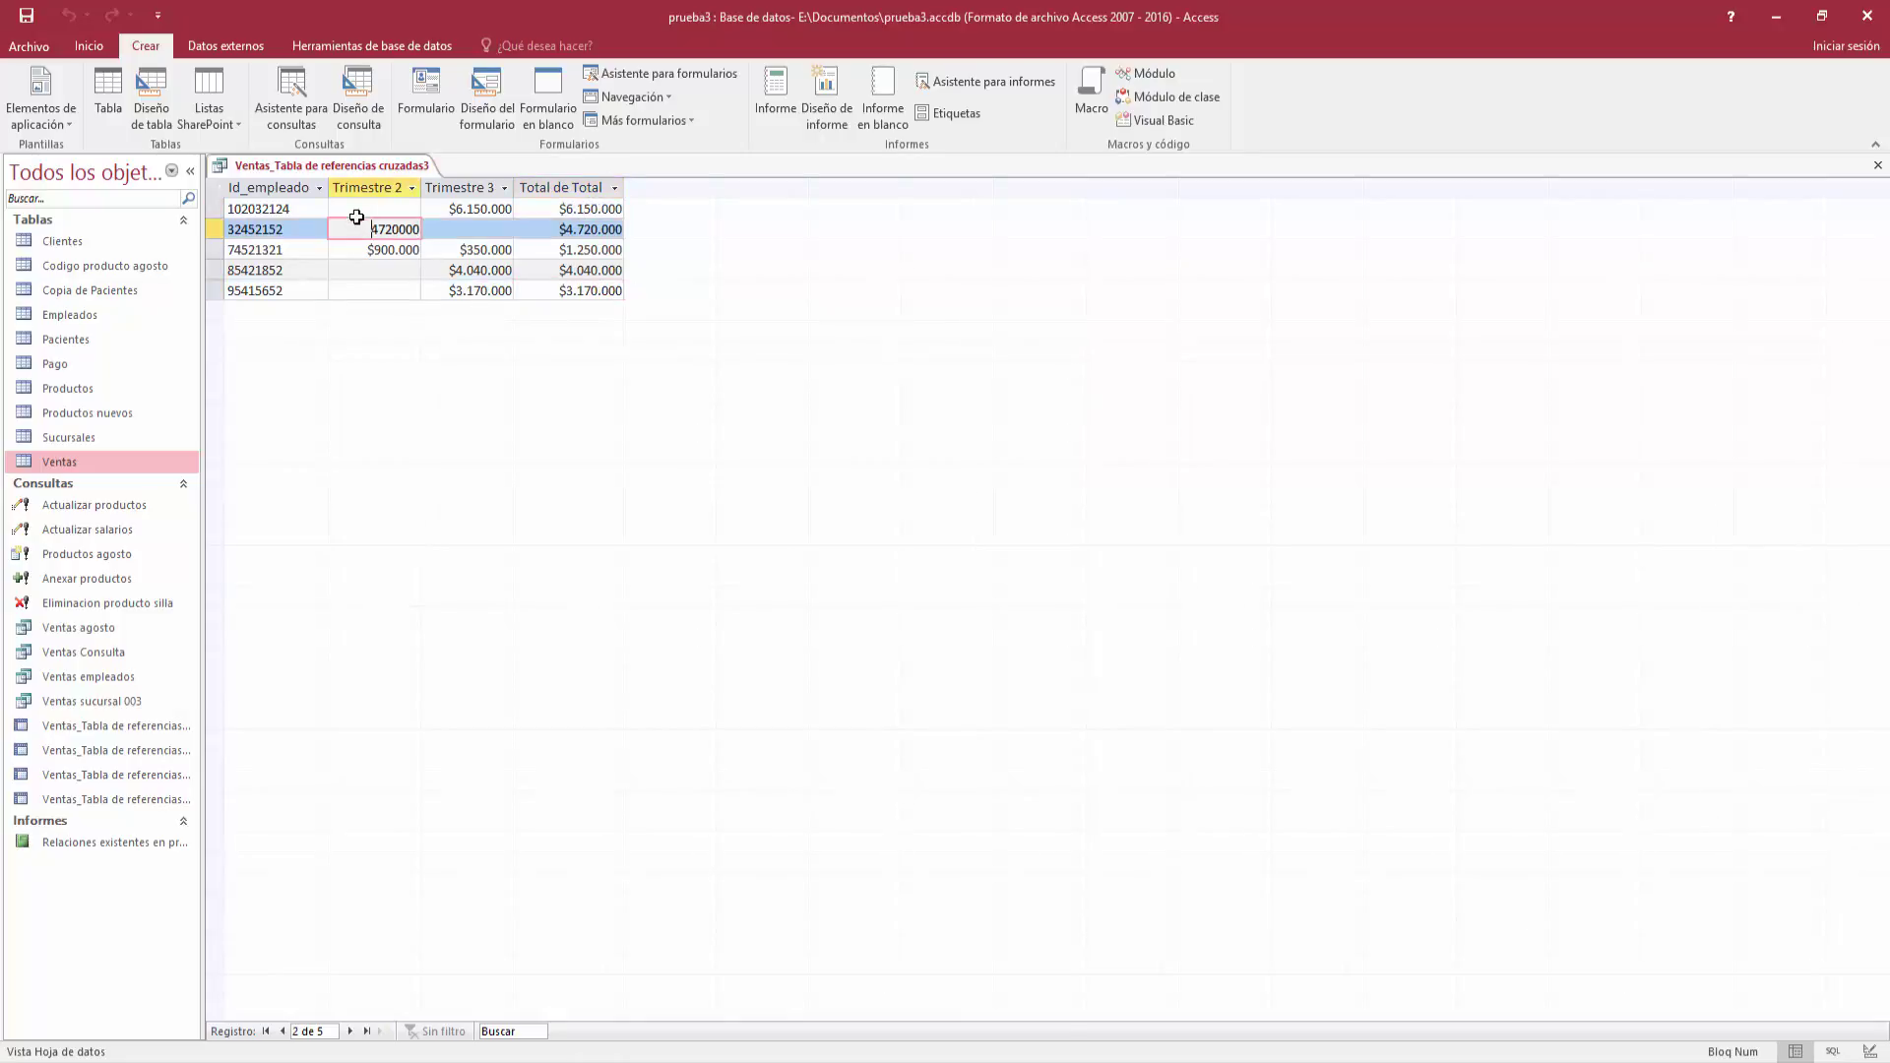
pyautogui.click(366, 189)
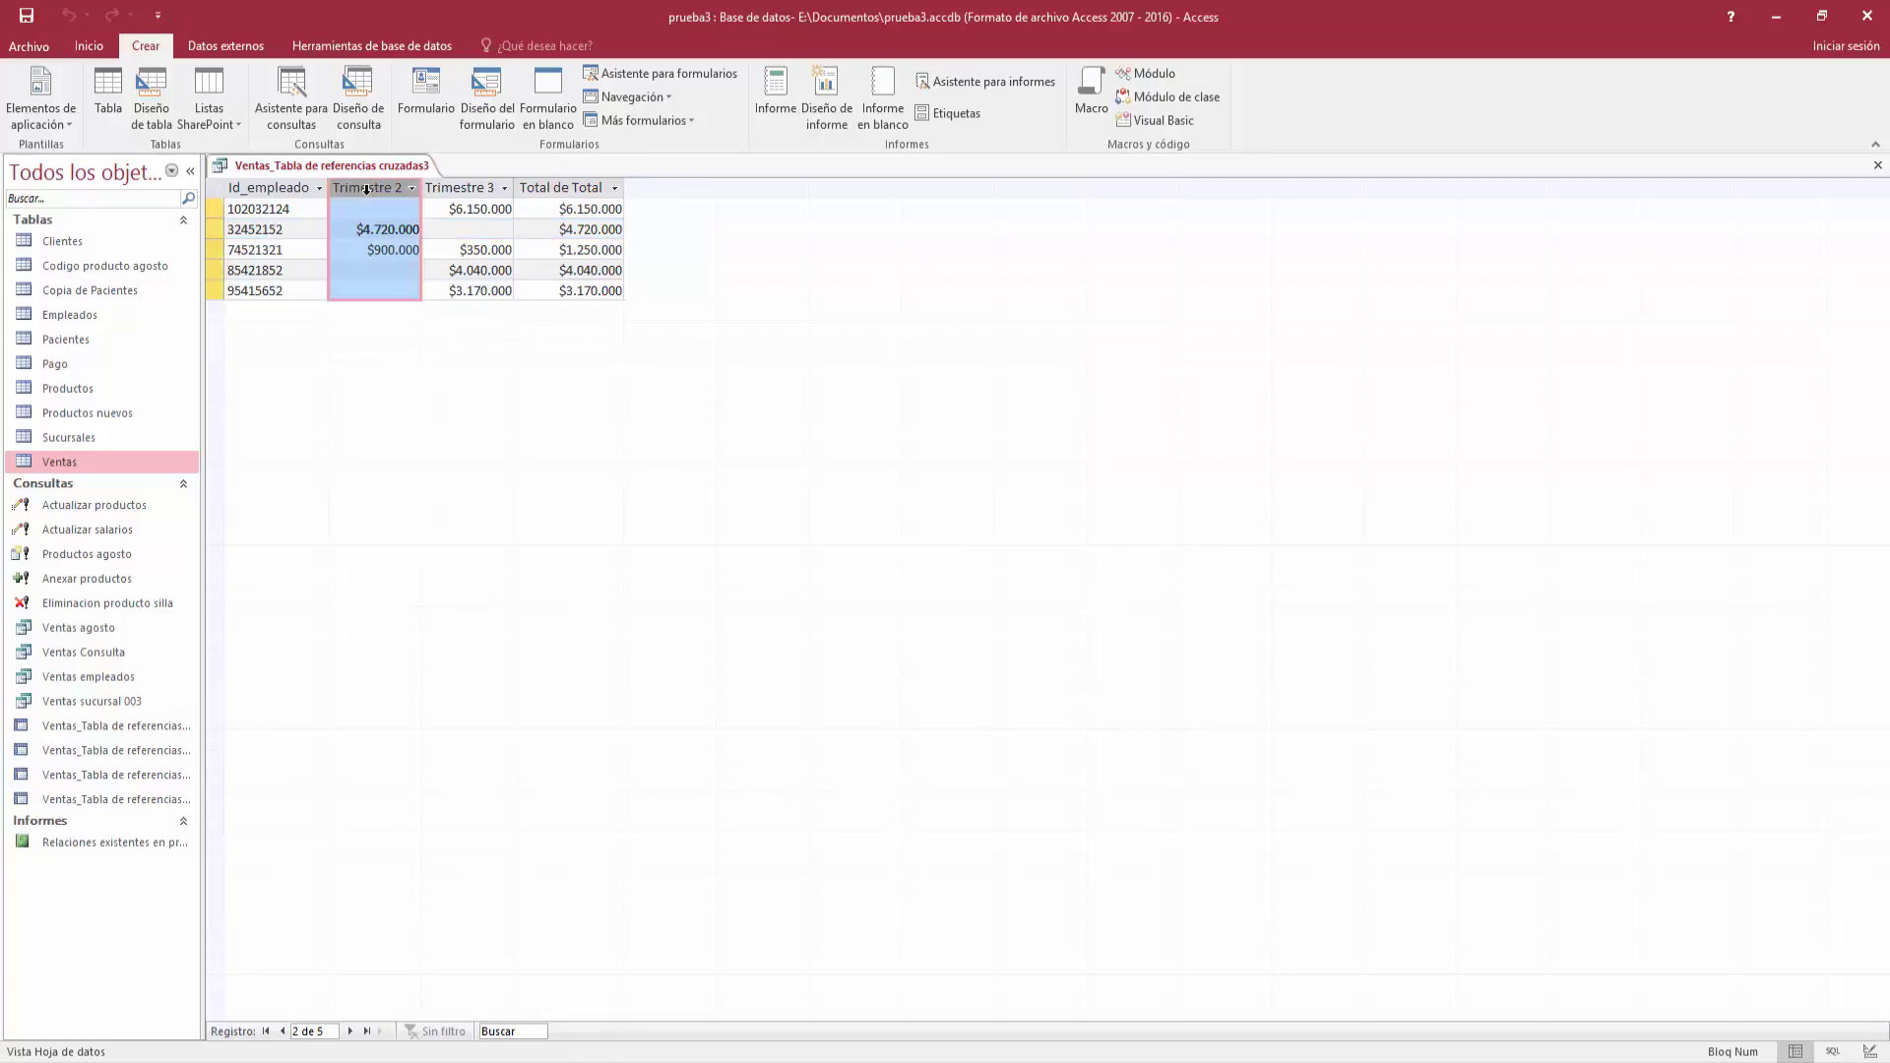
pyautogui.click(283, 230)
pyautogui.click(416, 233)
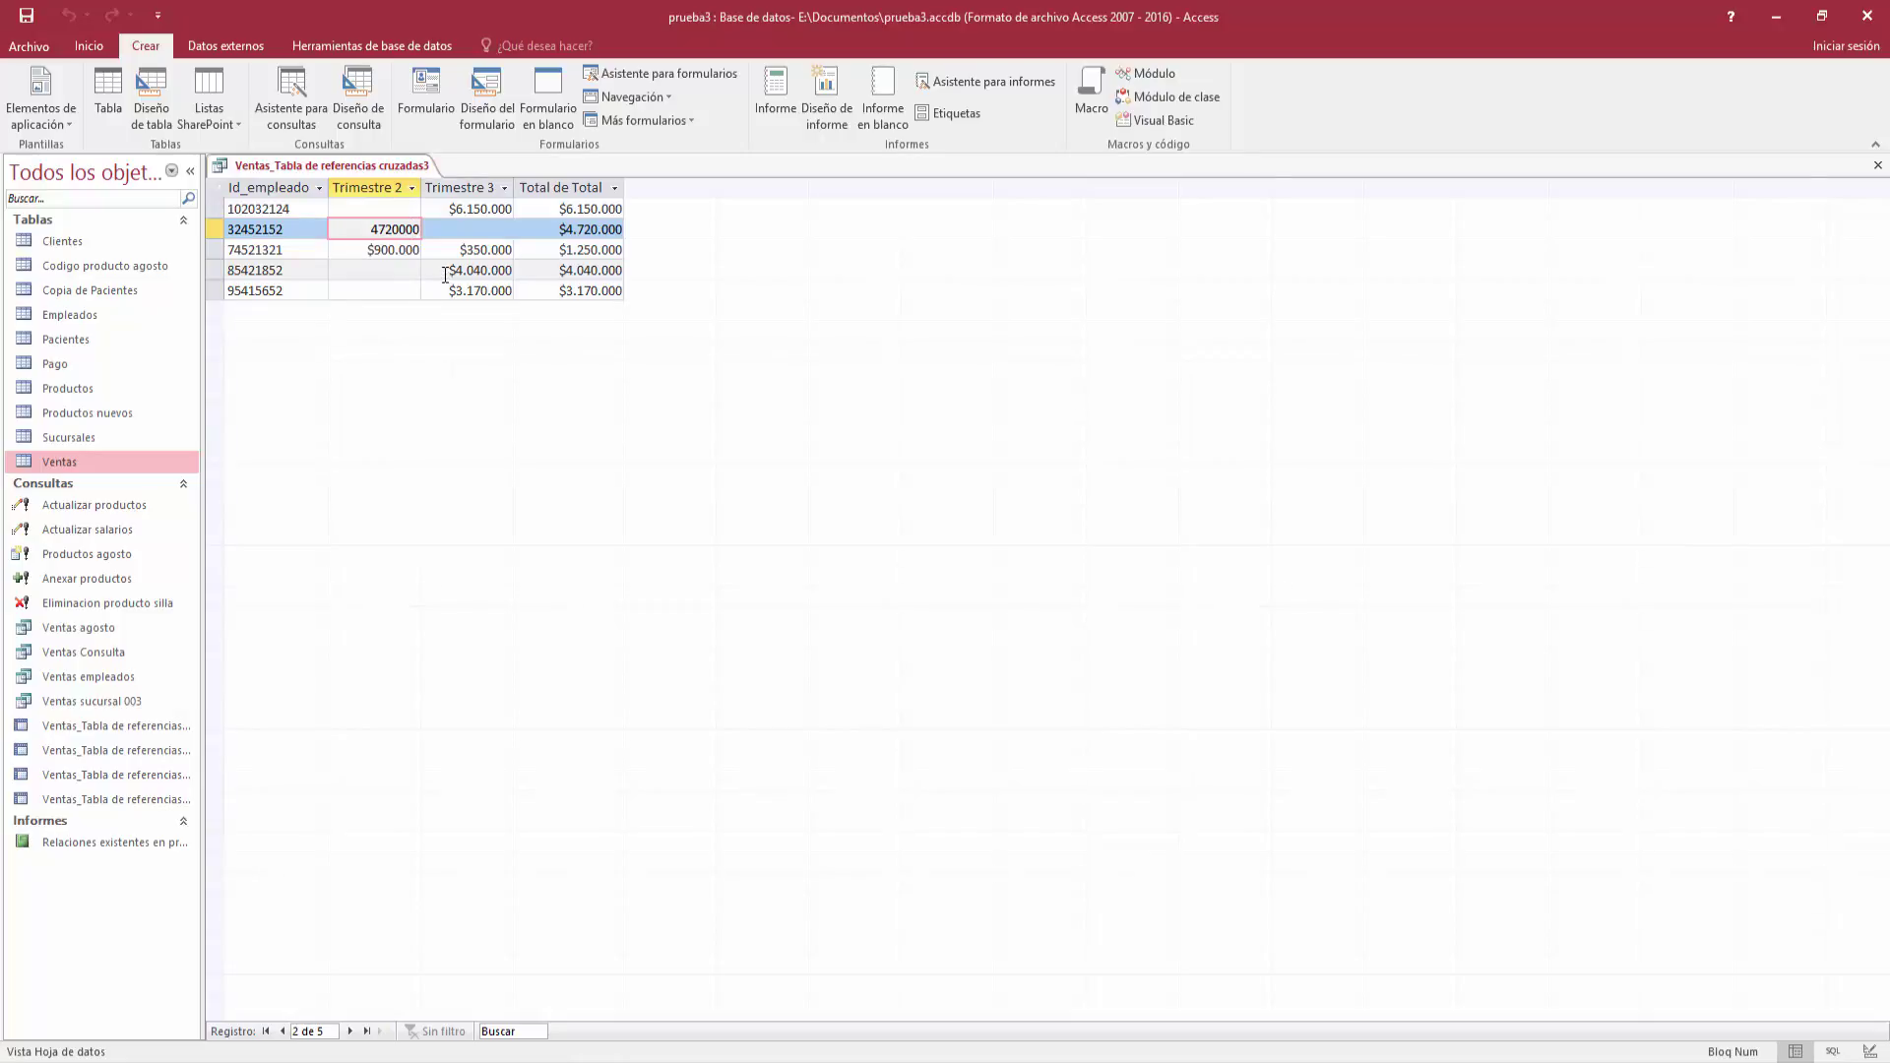
# - Compare the employees' sales amounts between the Trimestre 2 and Trimestre 3 columns of the crosstab results
pyautogui.click(287, 231)
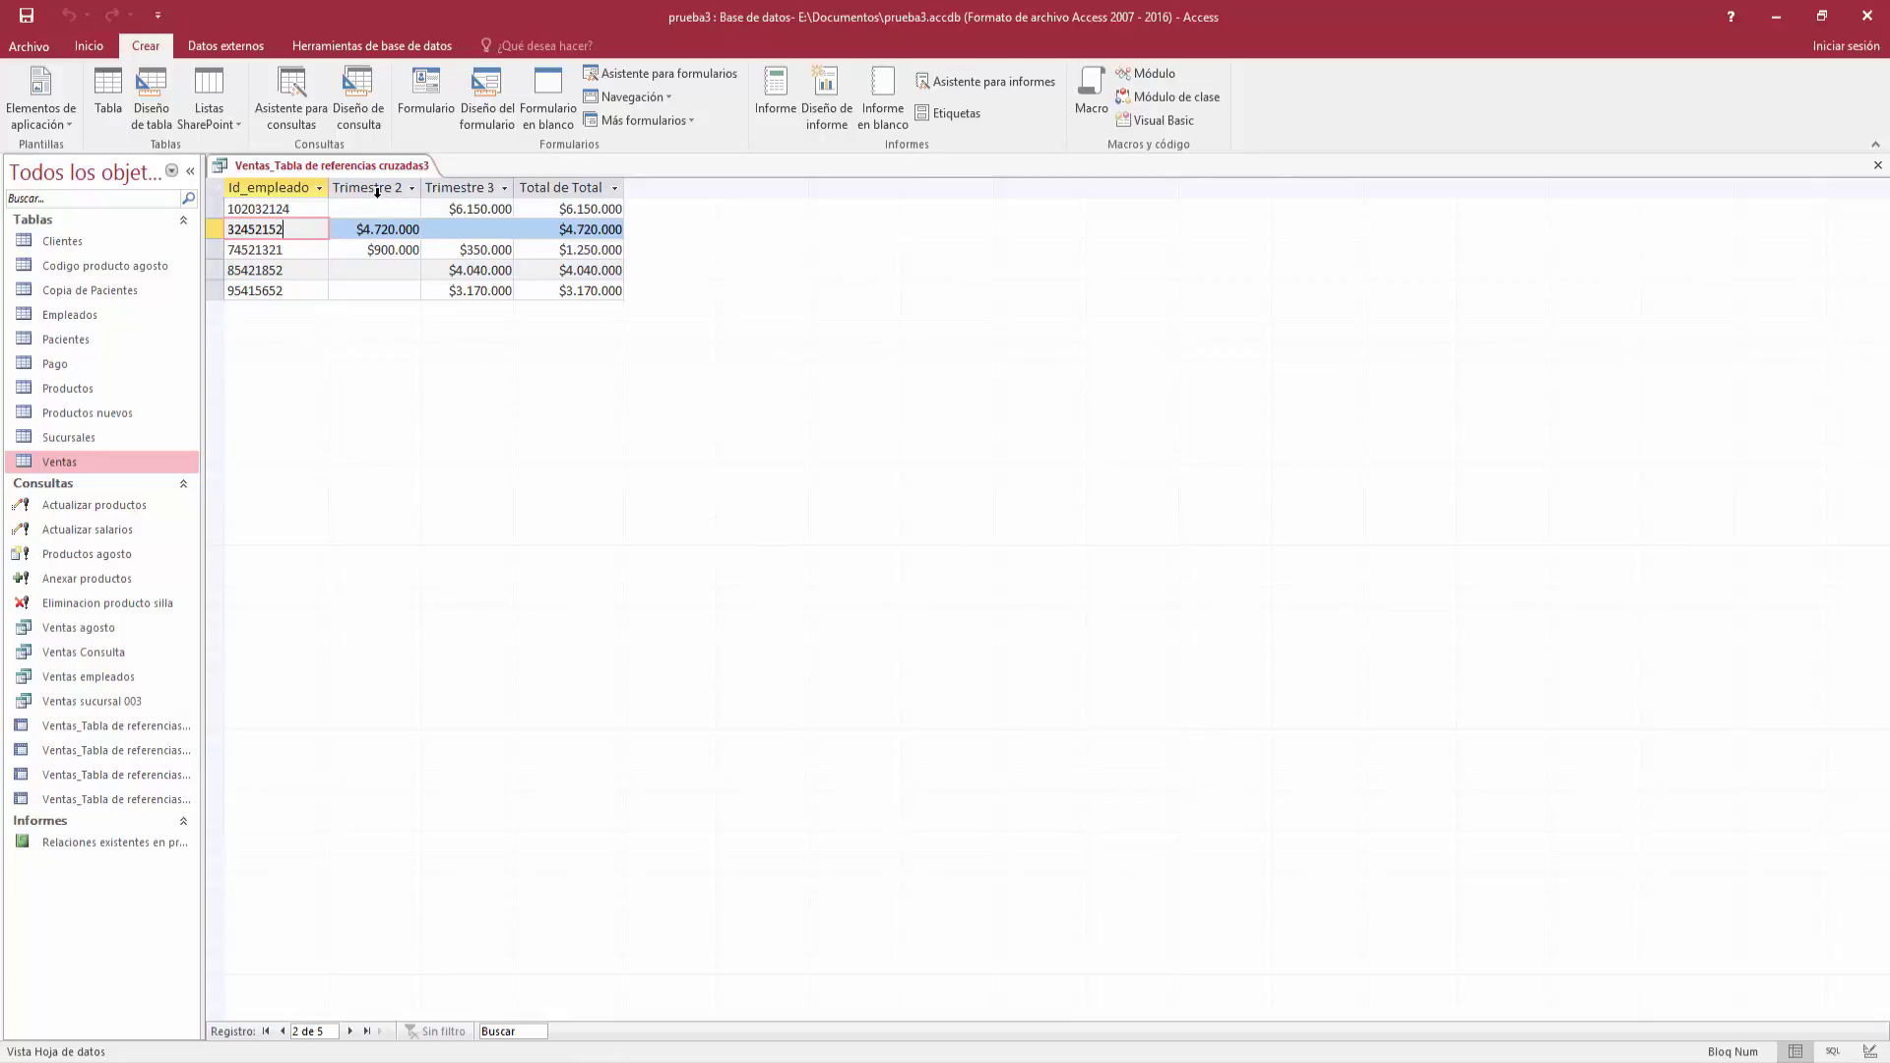
pyautogui.click(300, 227)
pyautogui.click(413, 231)
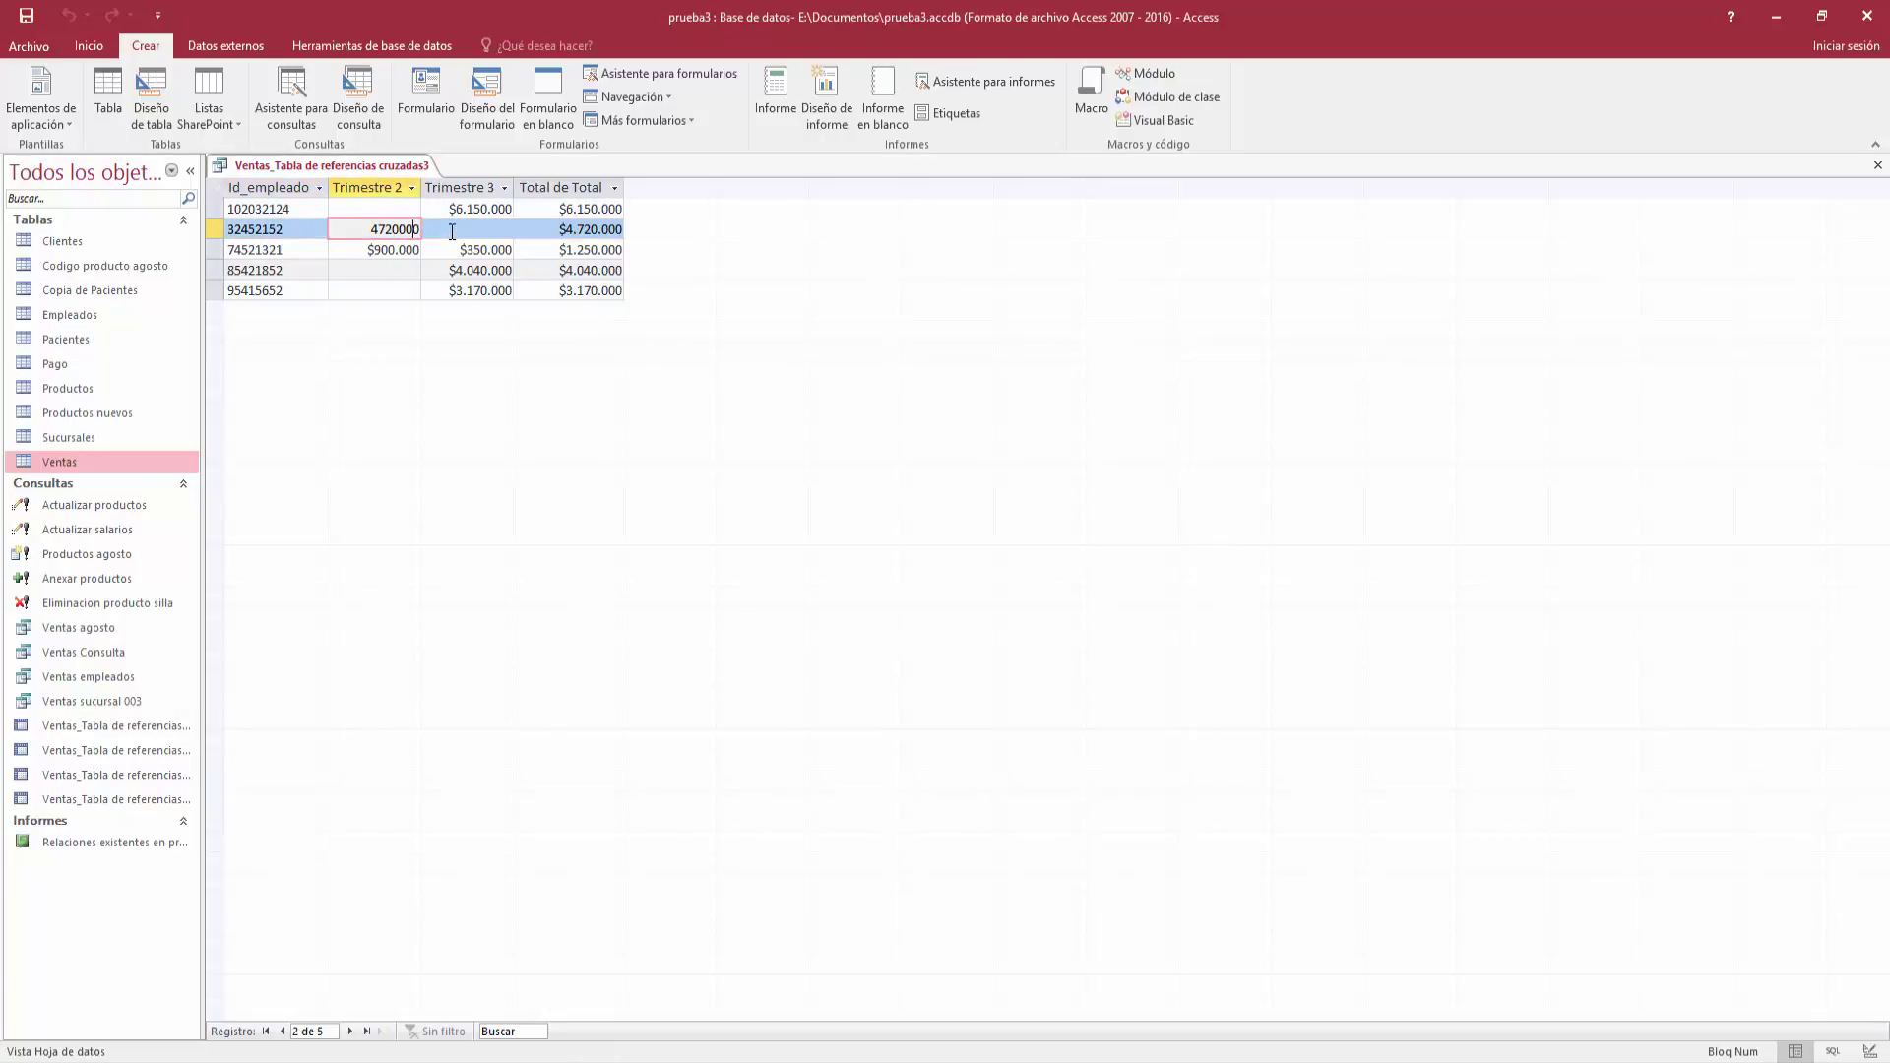
pyautogui.click(452, 230)
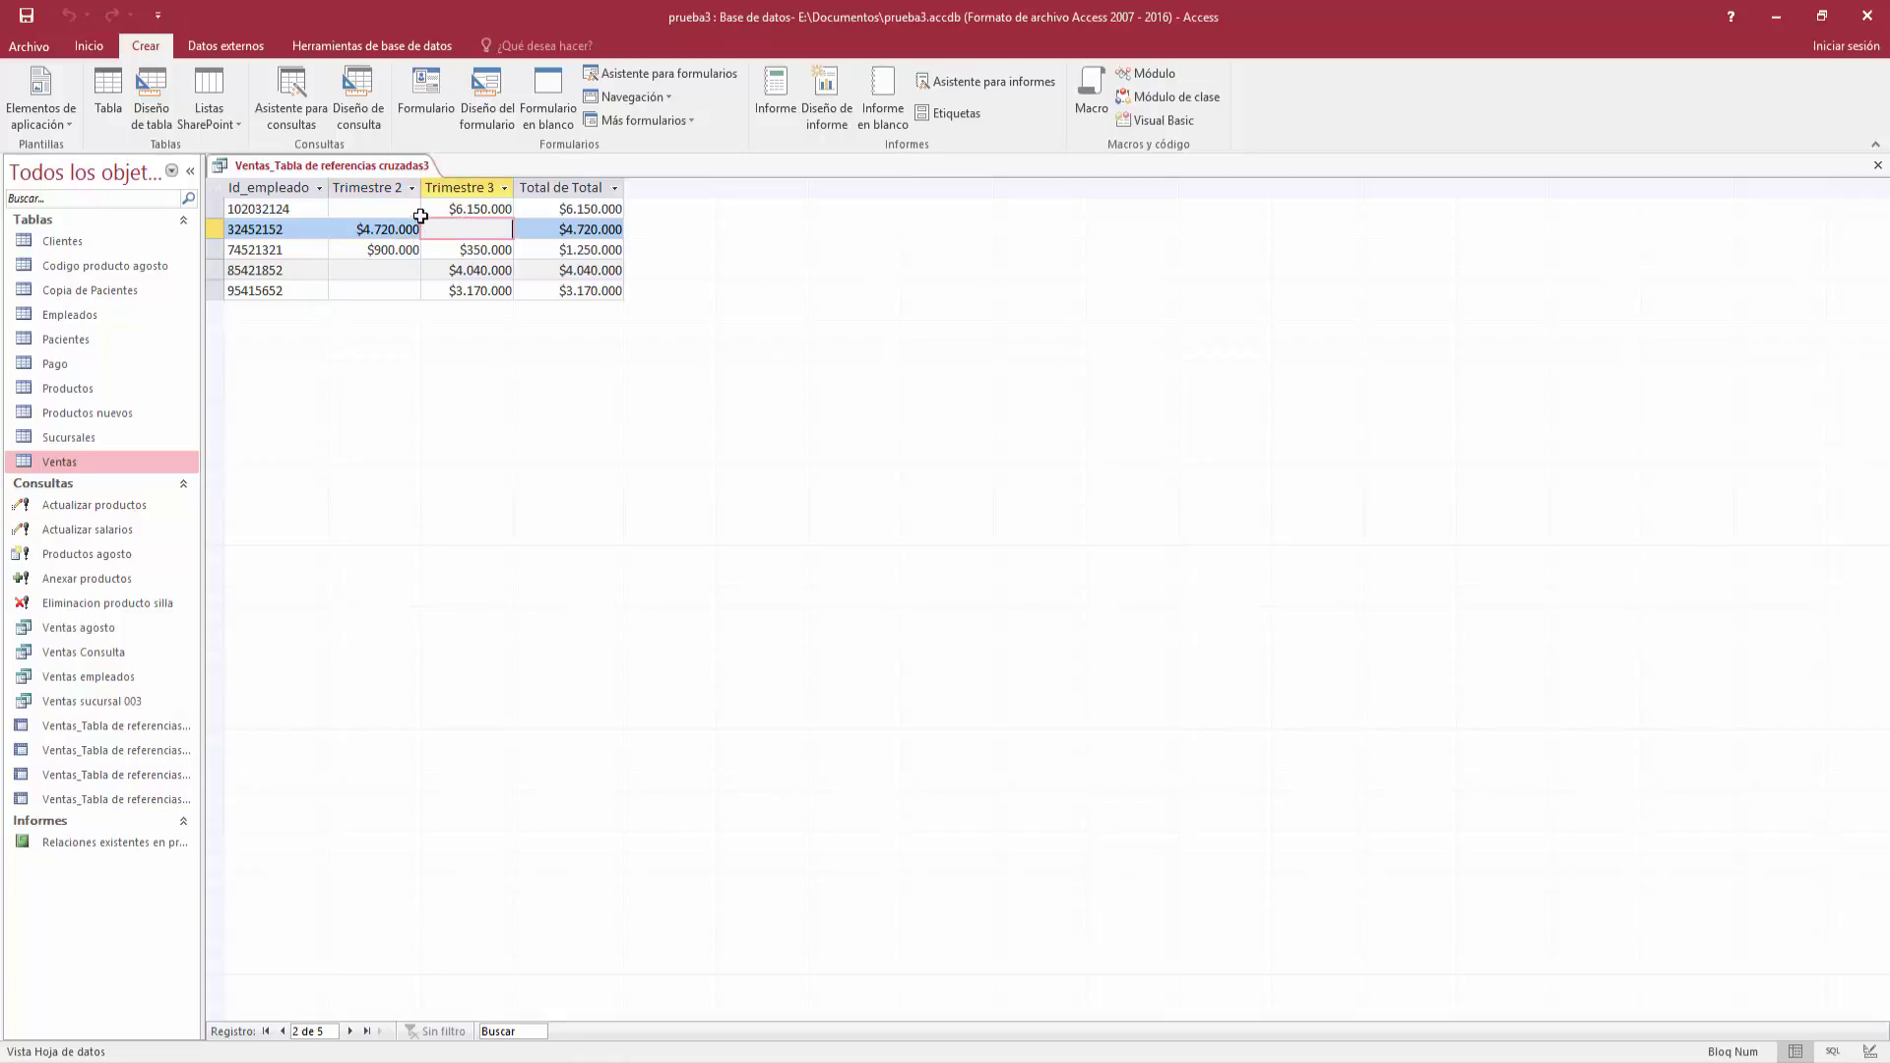
pyautogui.click(463, 208)
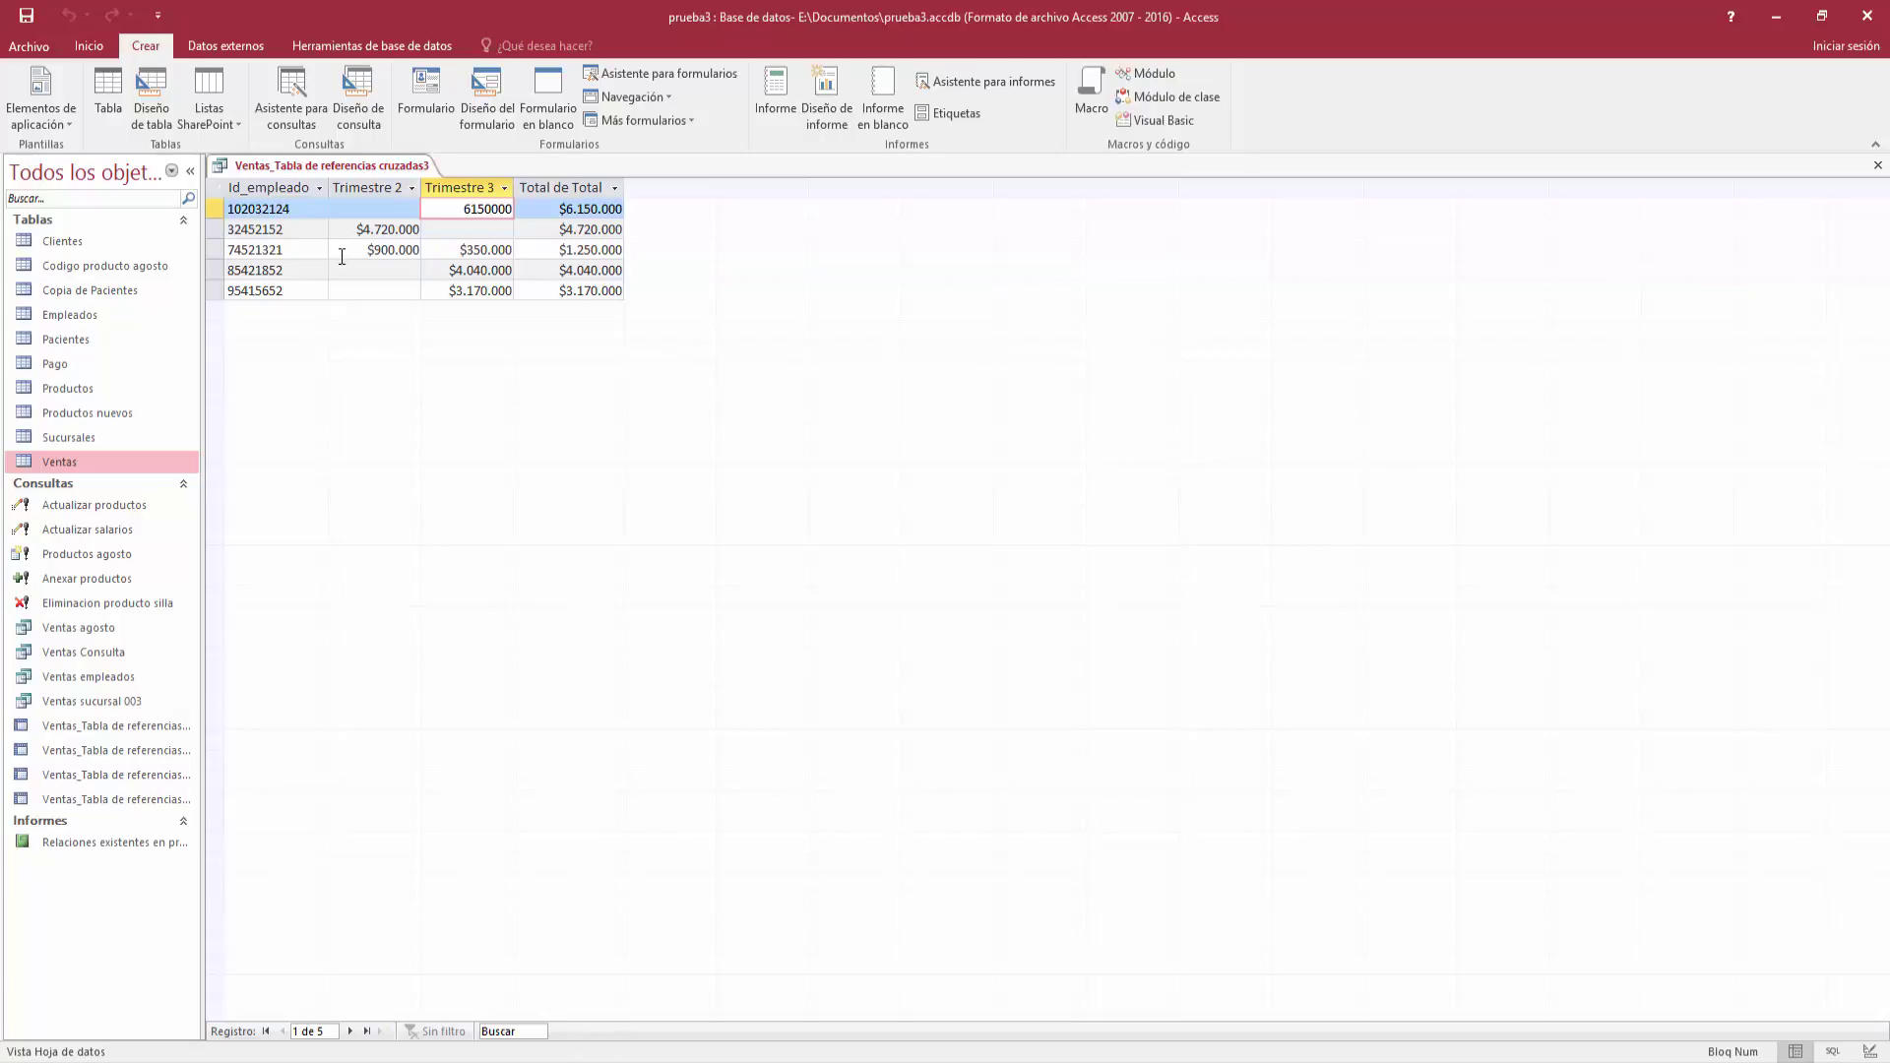
pyautogui.click(460, 264)
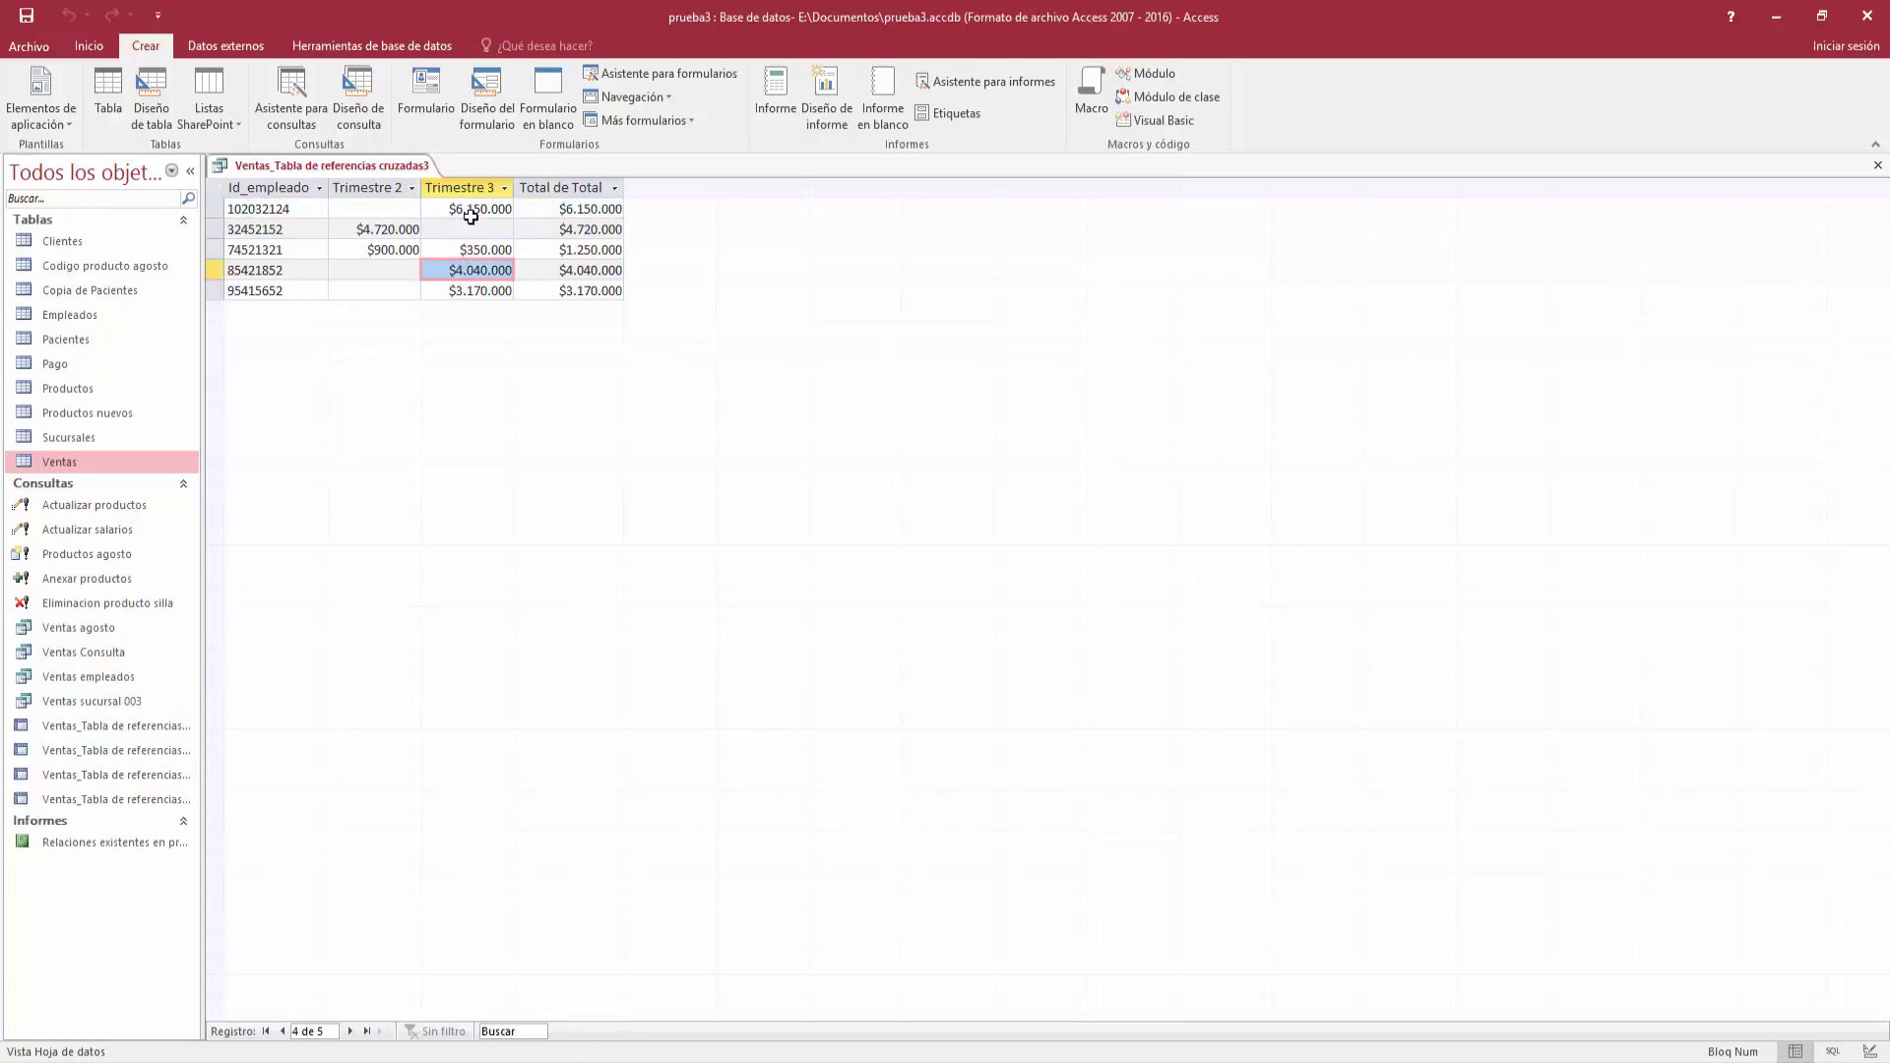
pyautogui.click(485, 211)
pyautogui.click(492, 250)
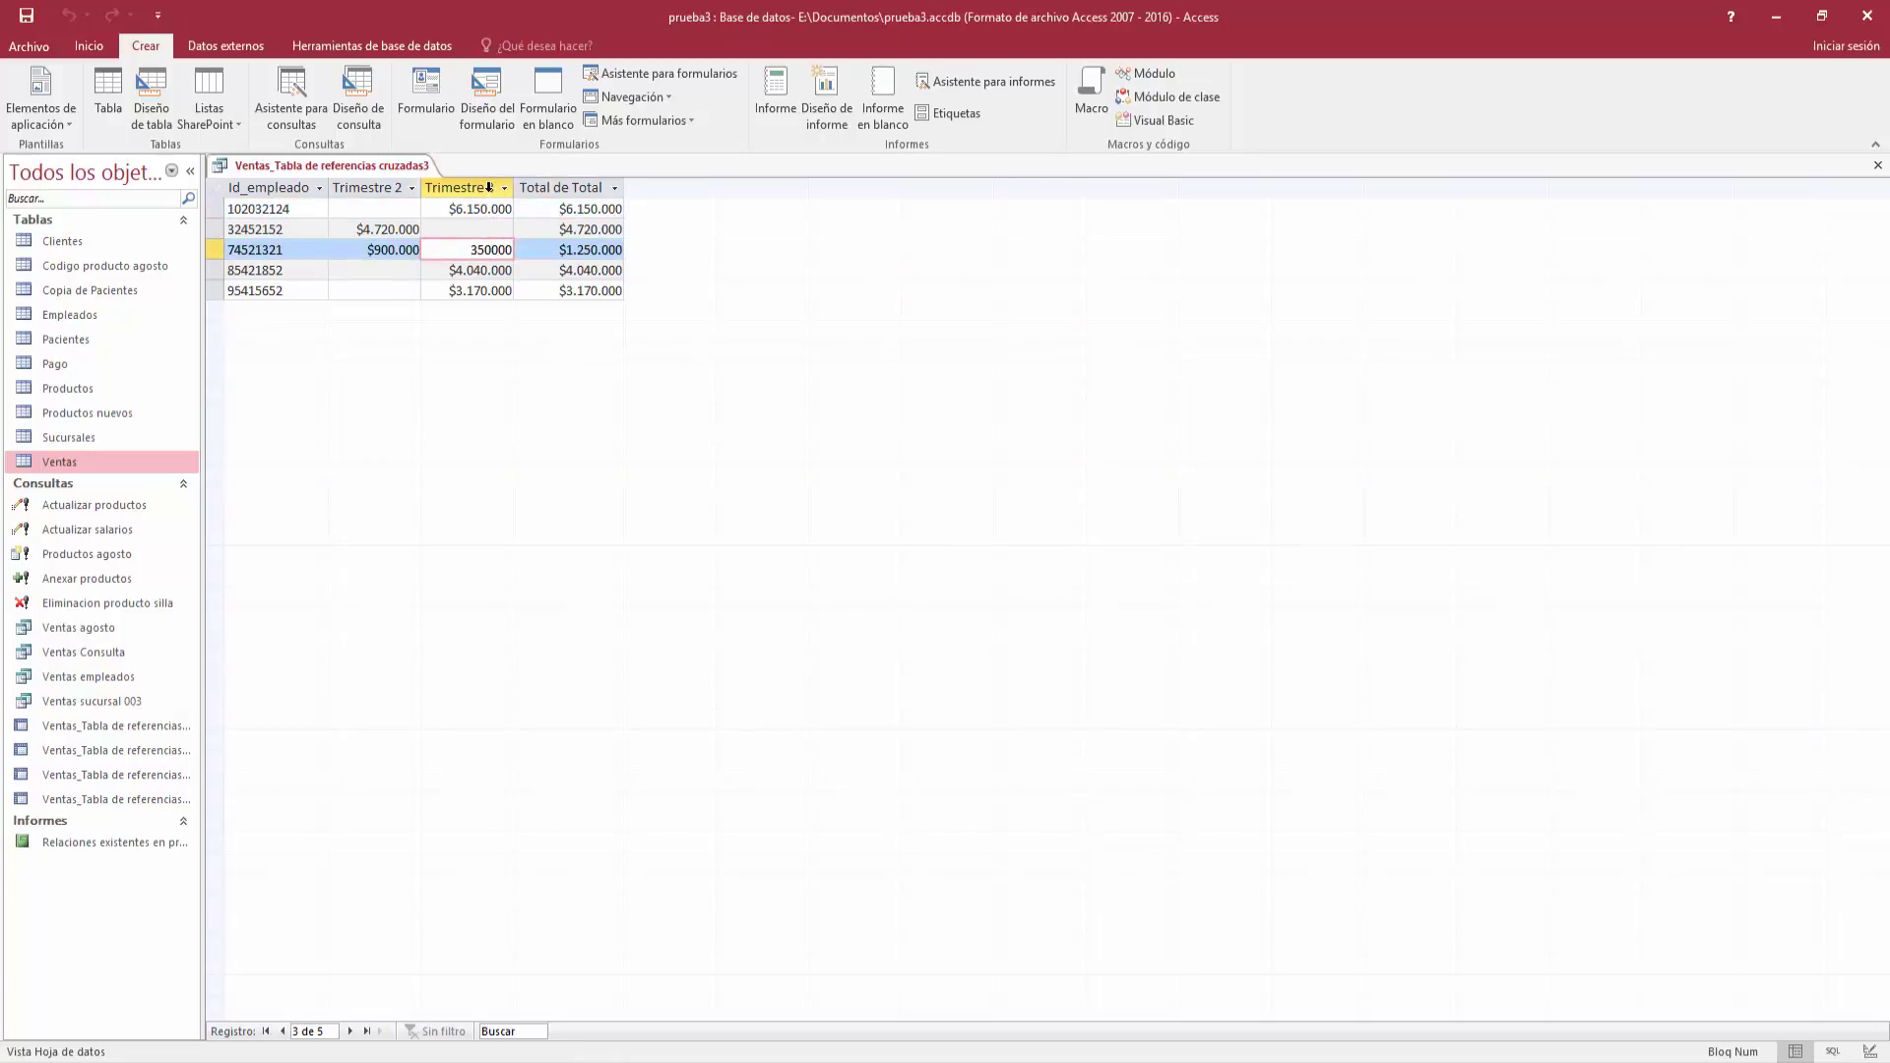
pyautogui.click(462, 252)
pyautogui.click(366, 251)
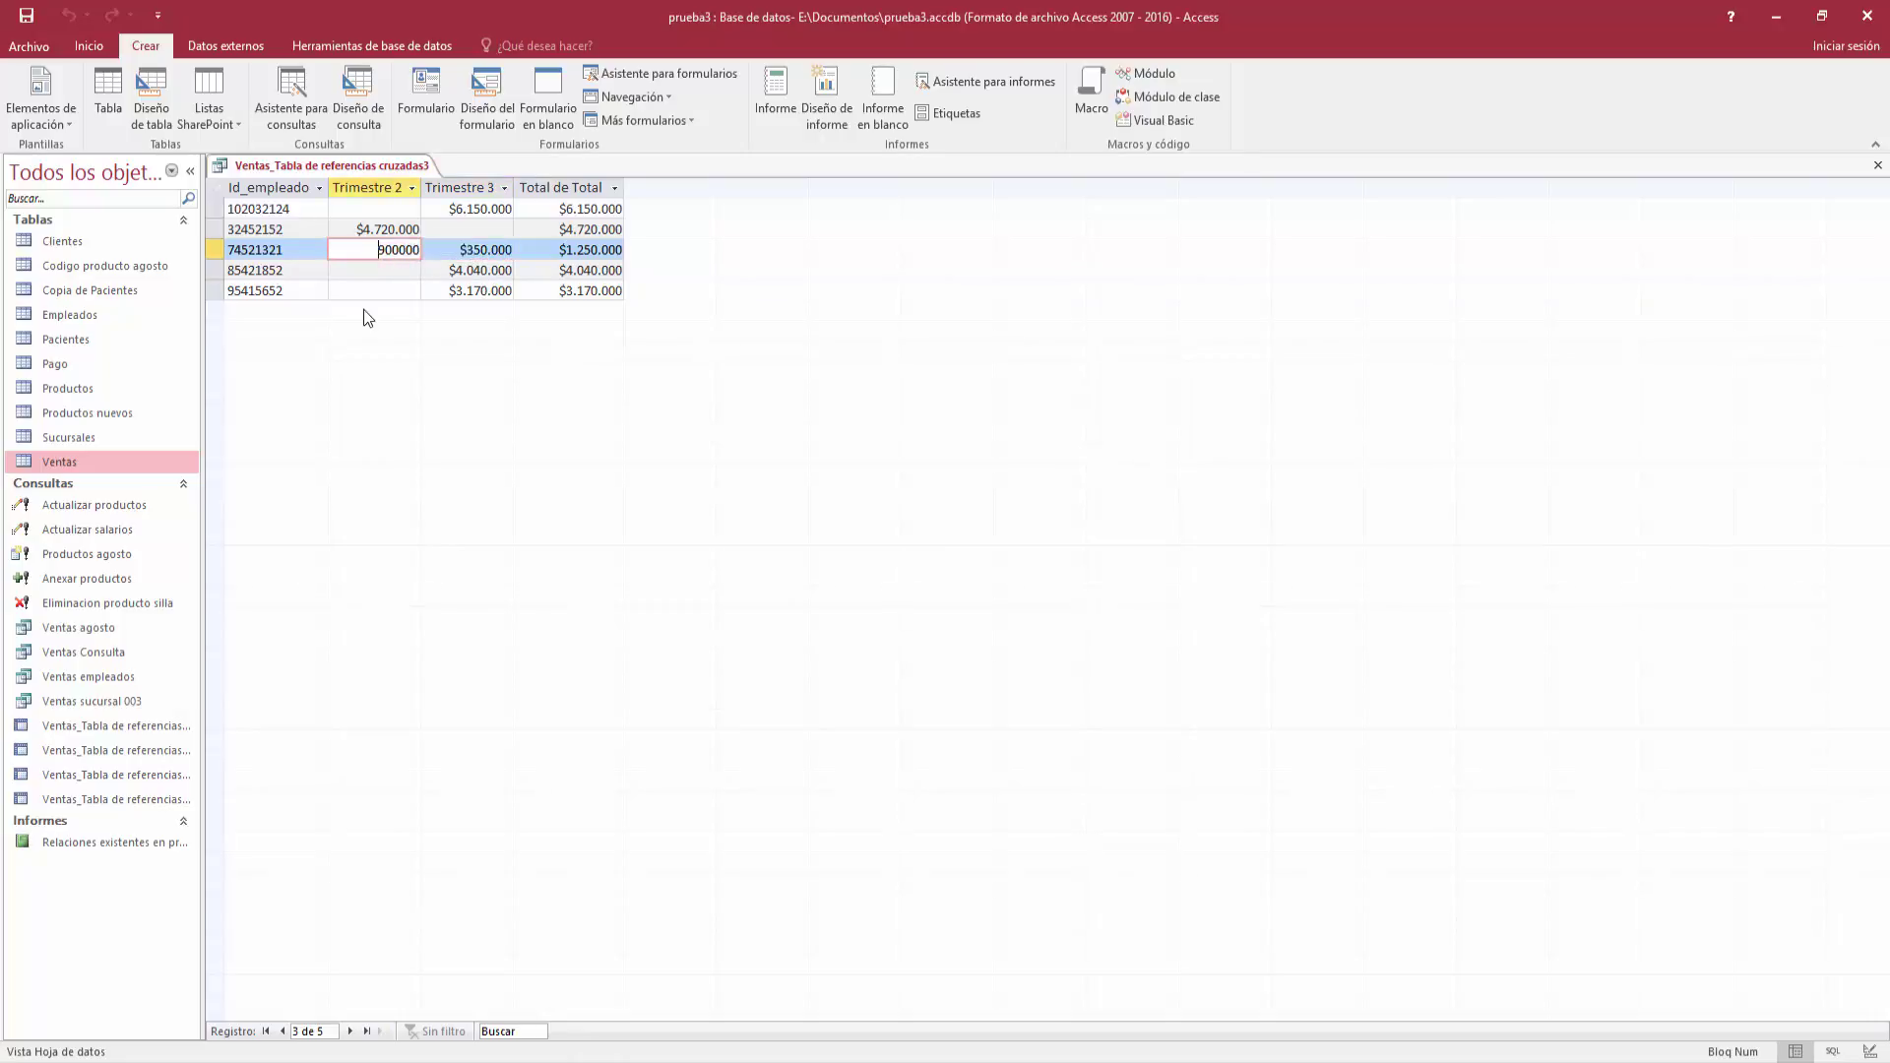
# - Check each employee's Total de Total value against the quarterly amounts in the same row
pyautogui.click(572, 208)
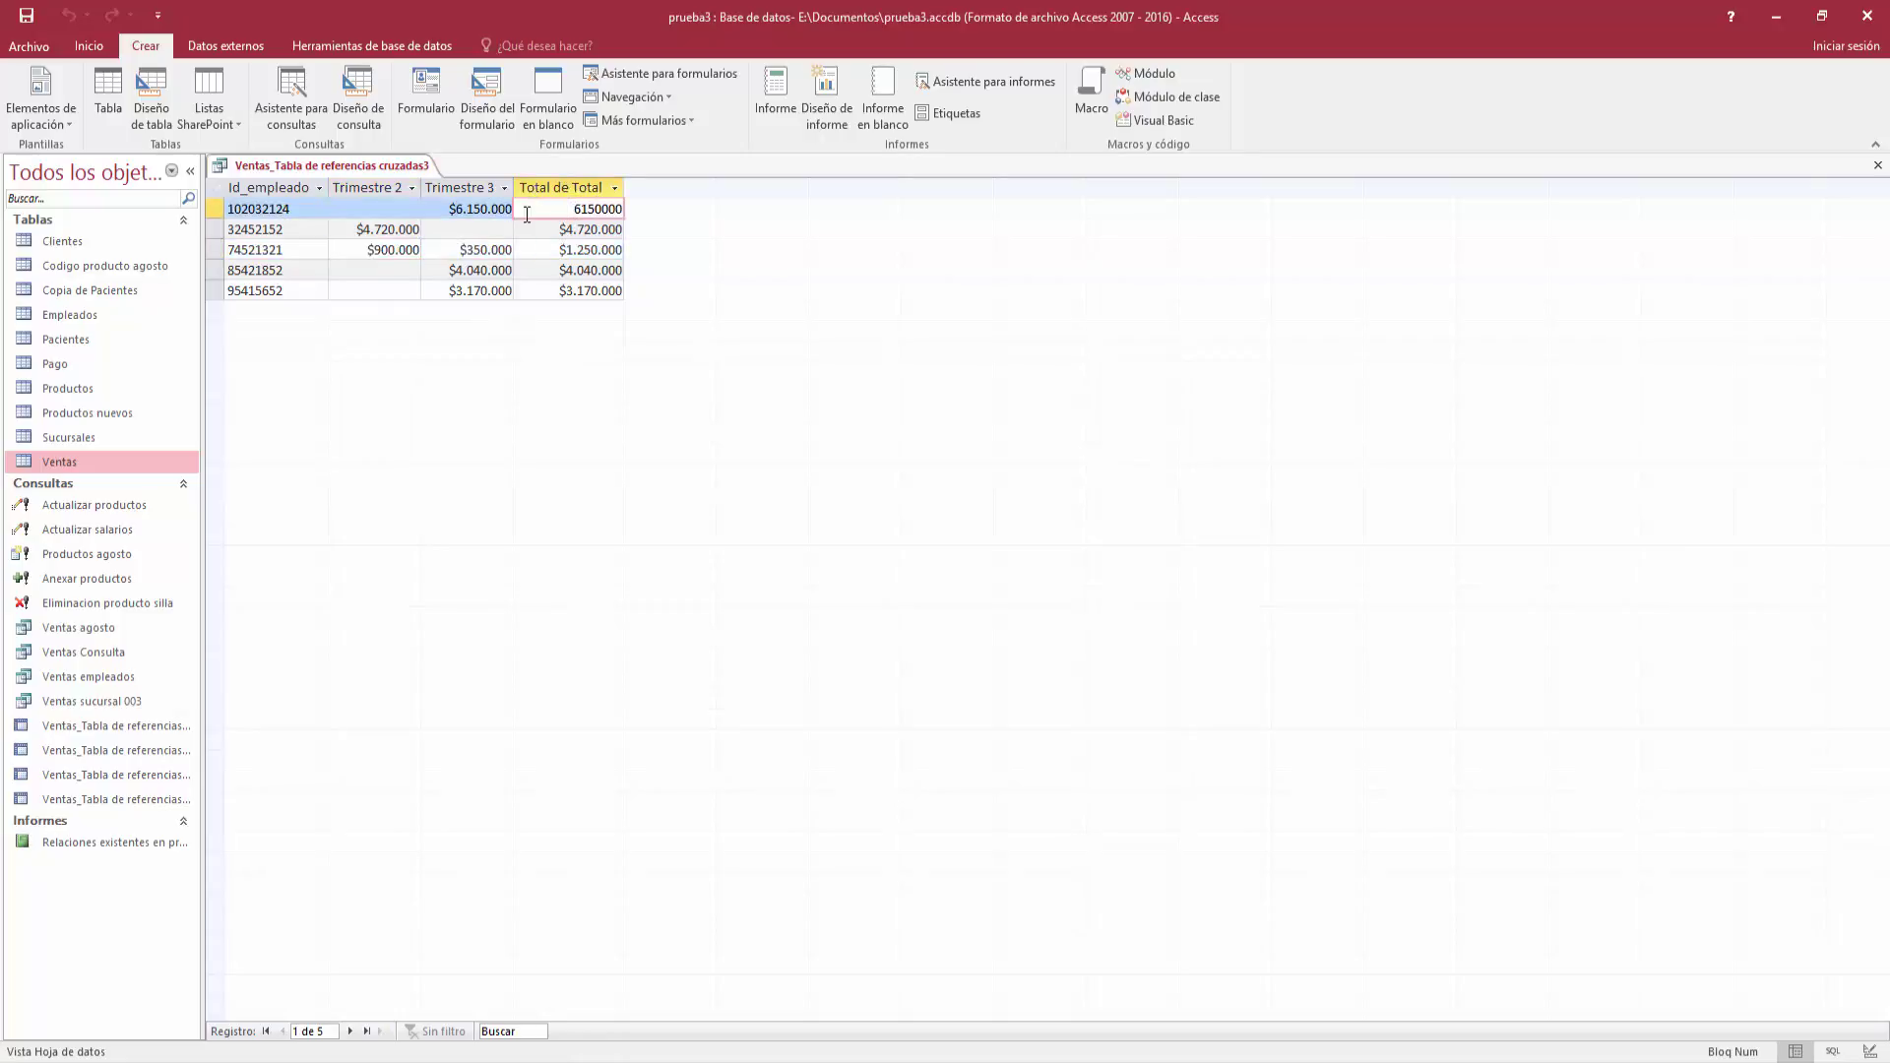
pyautogui.click(489, 208)
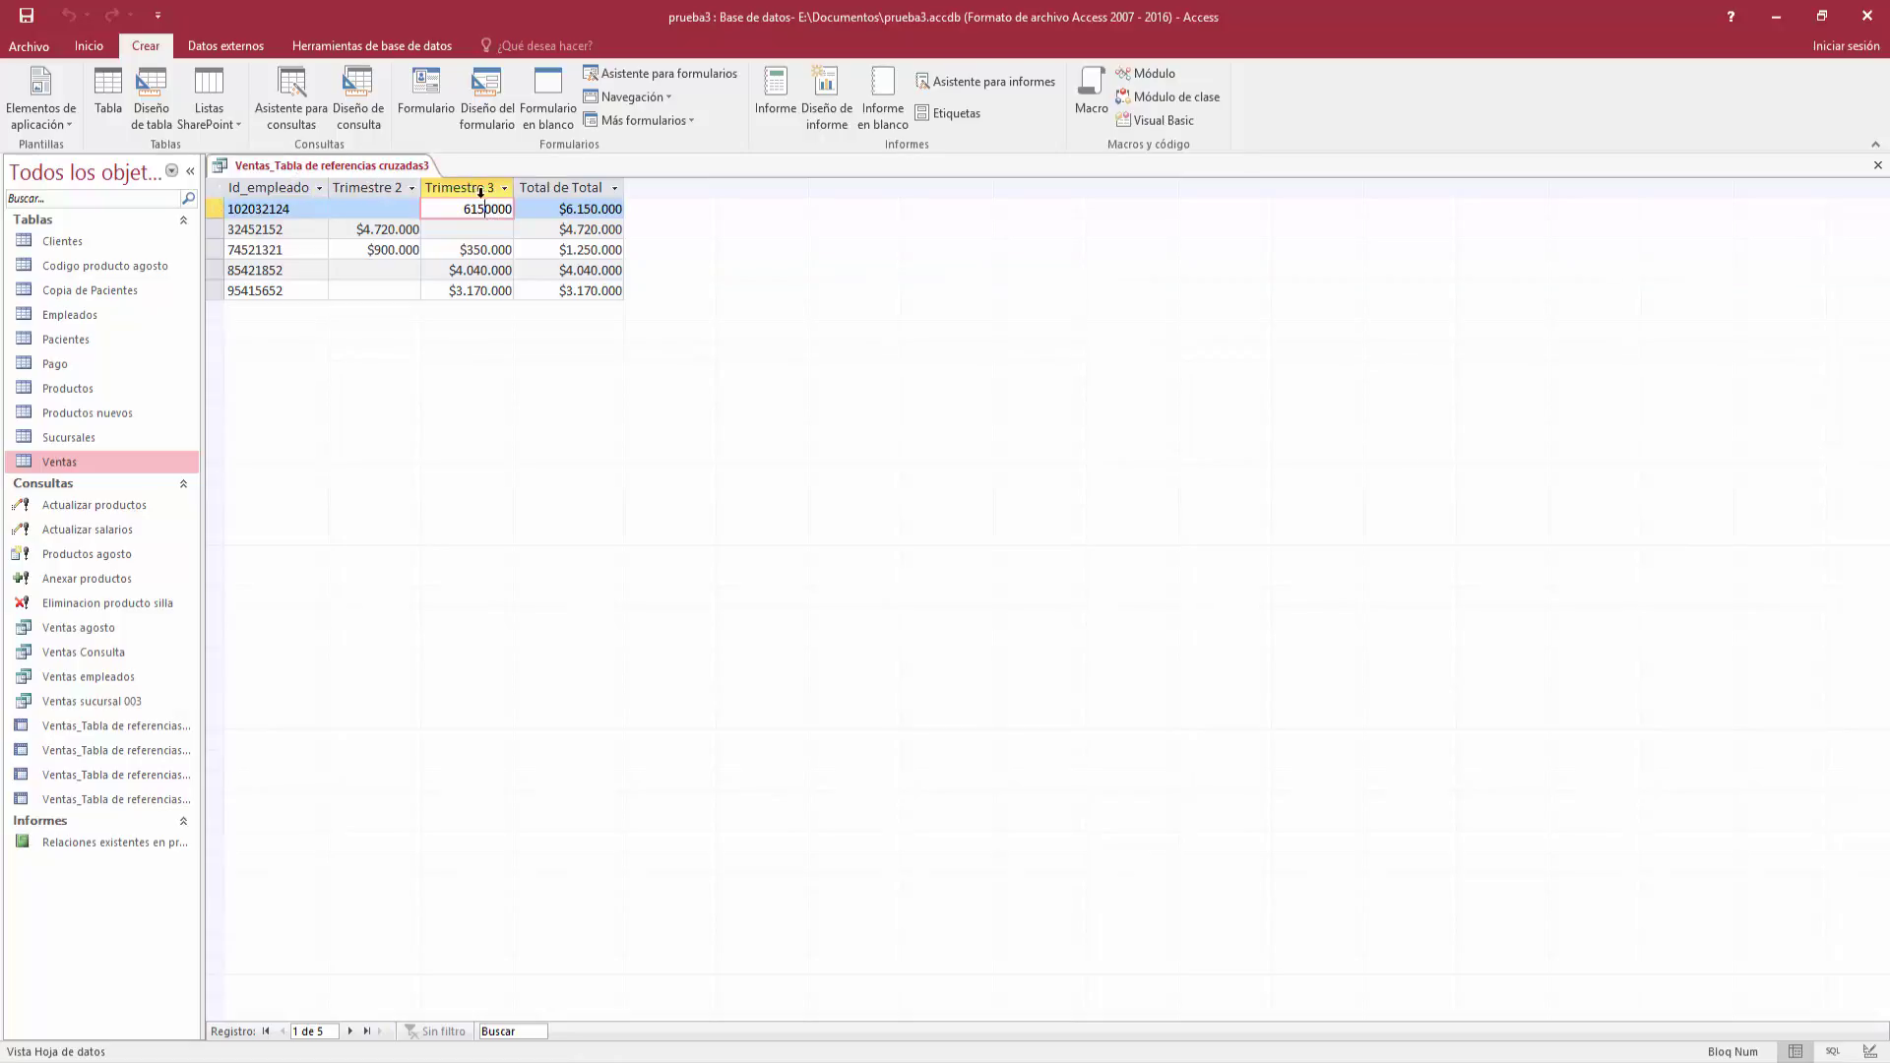
pyautogui.click(557, 211)
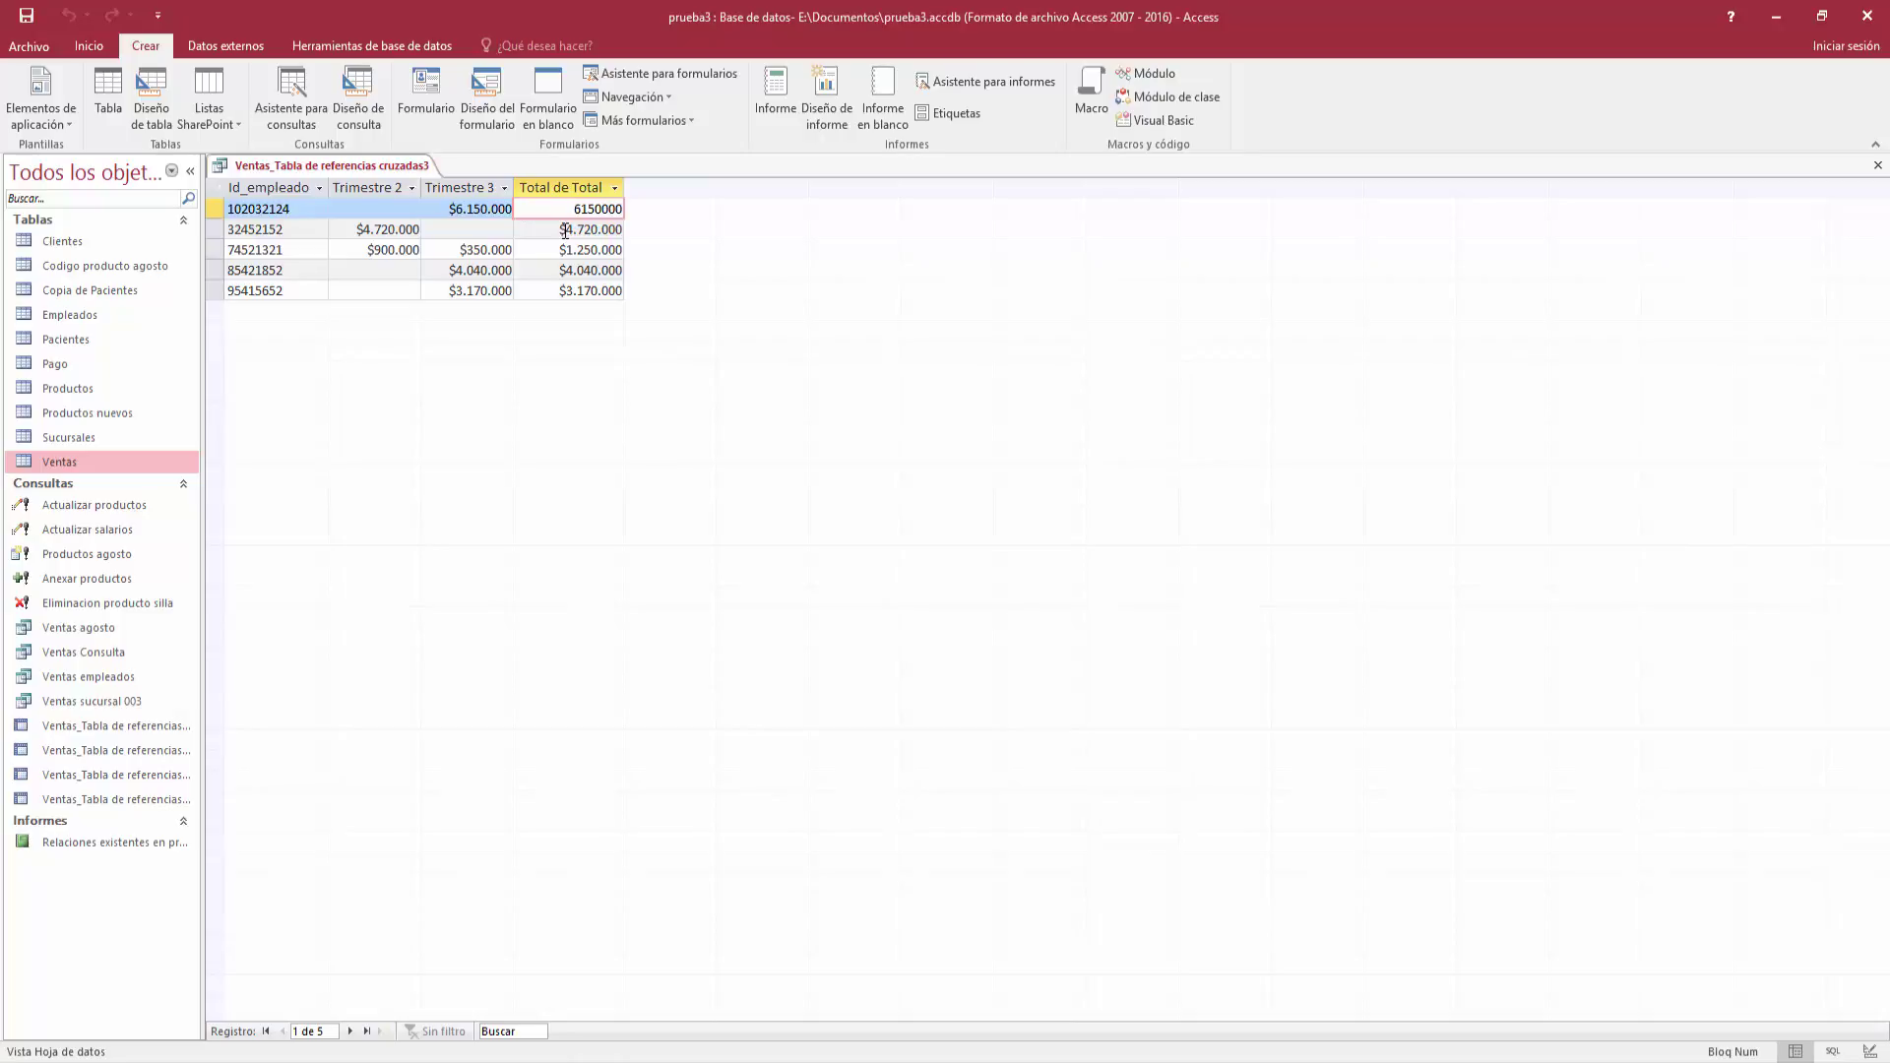
pyautogui.click(543, 224)
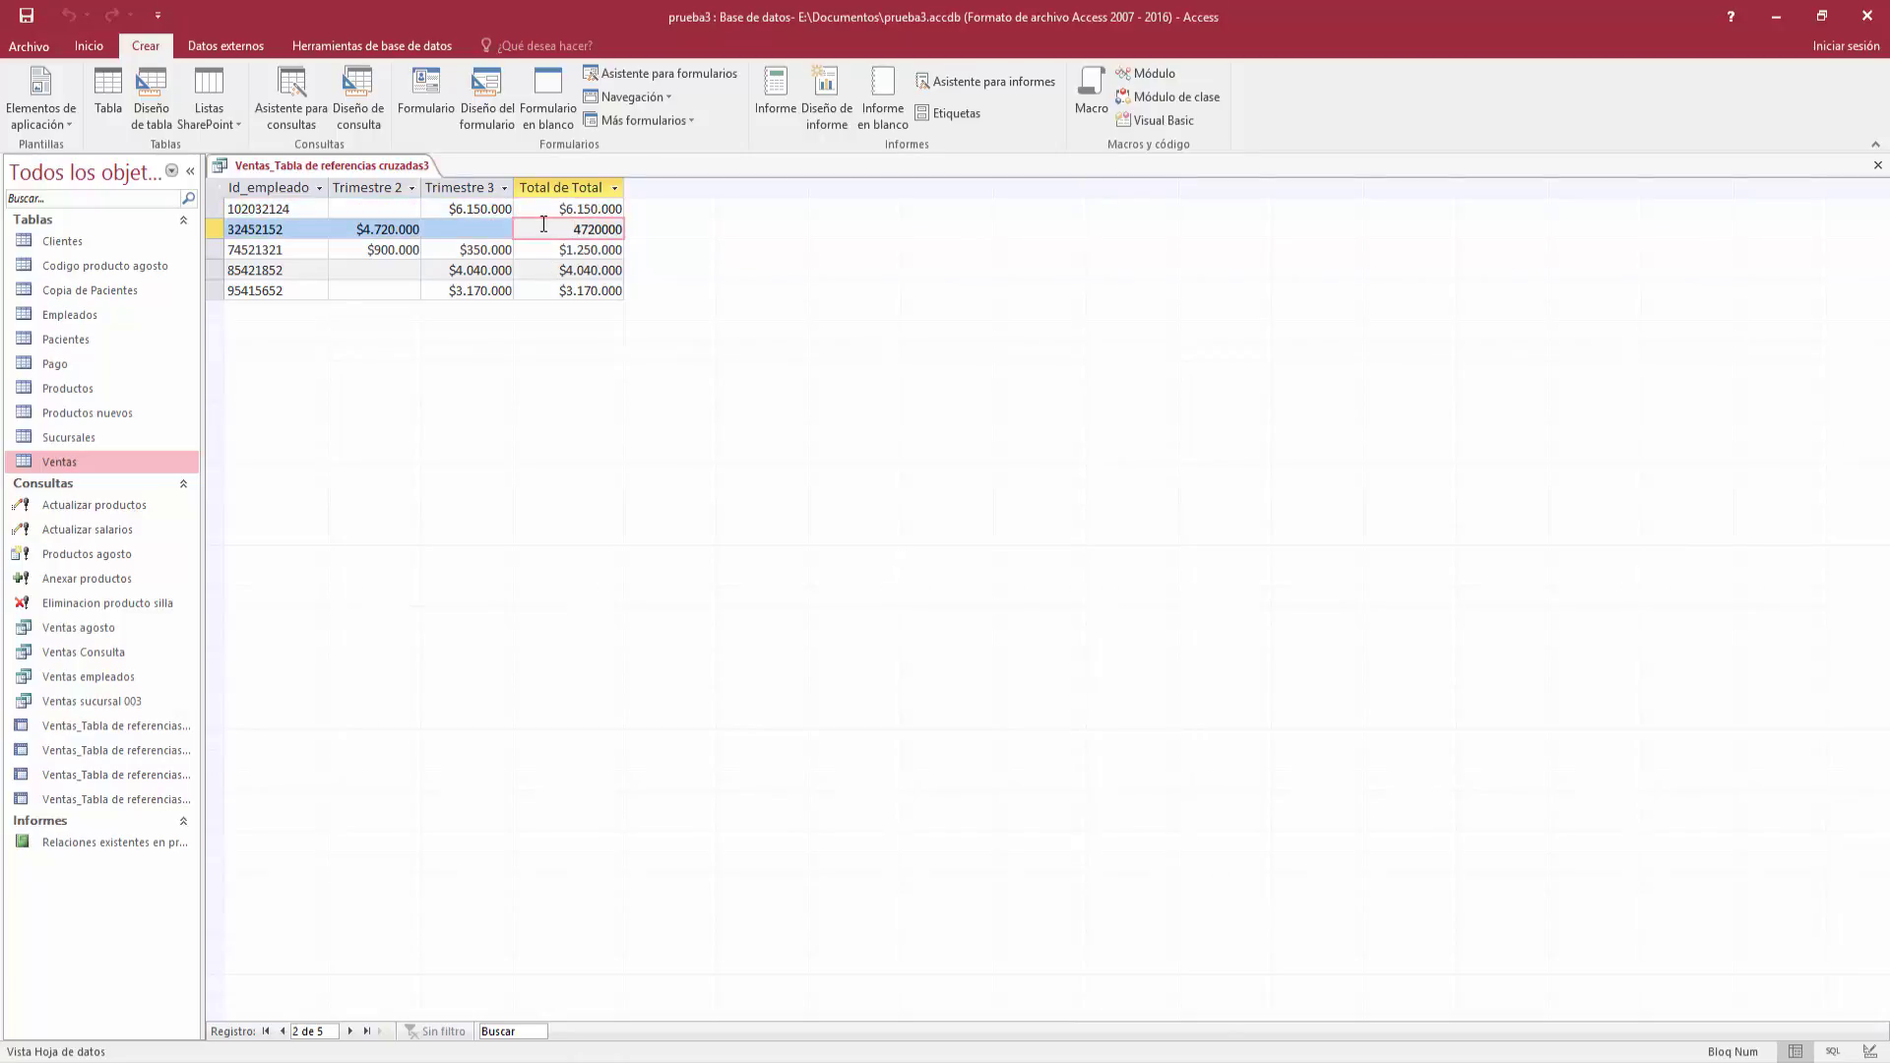
pyautogui.click(549, 249)
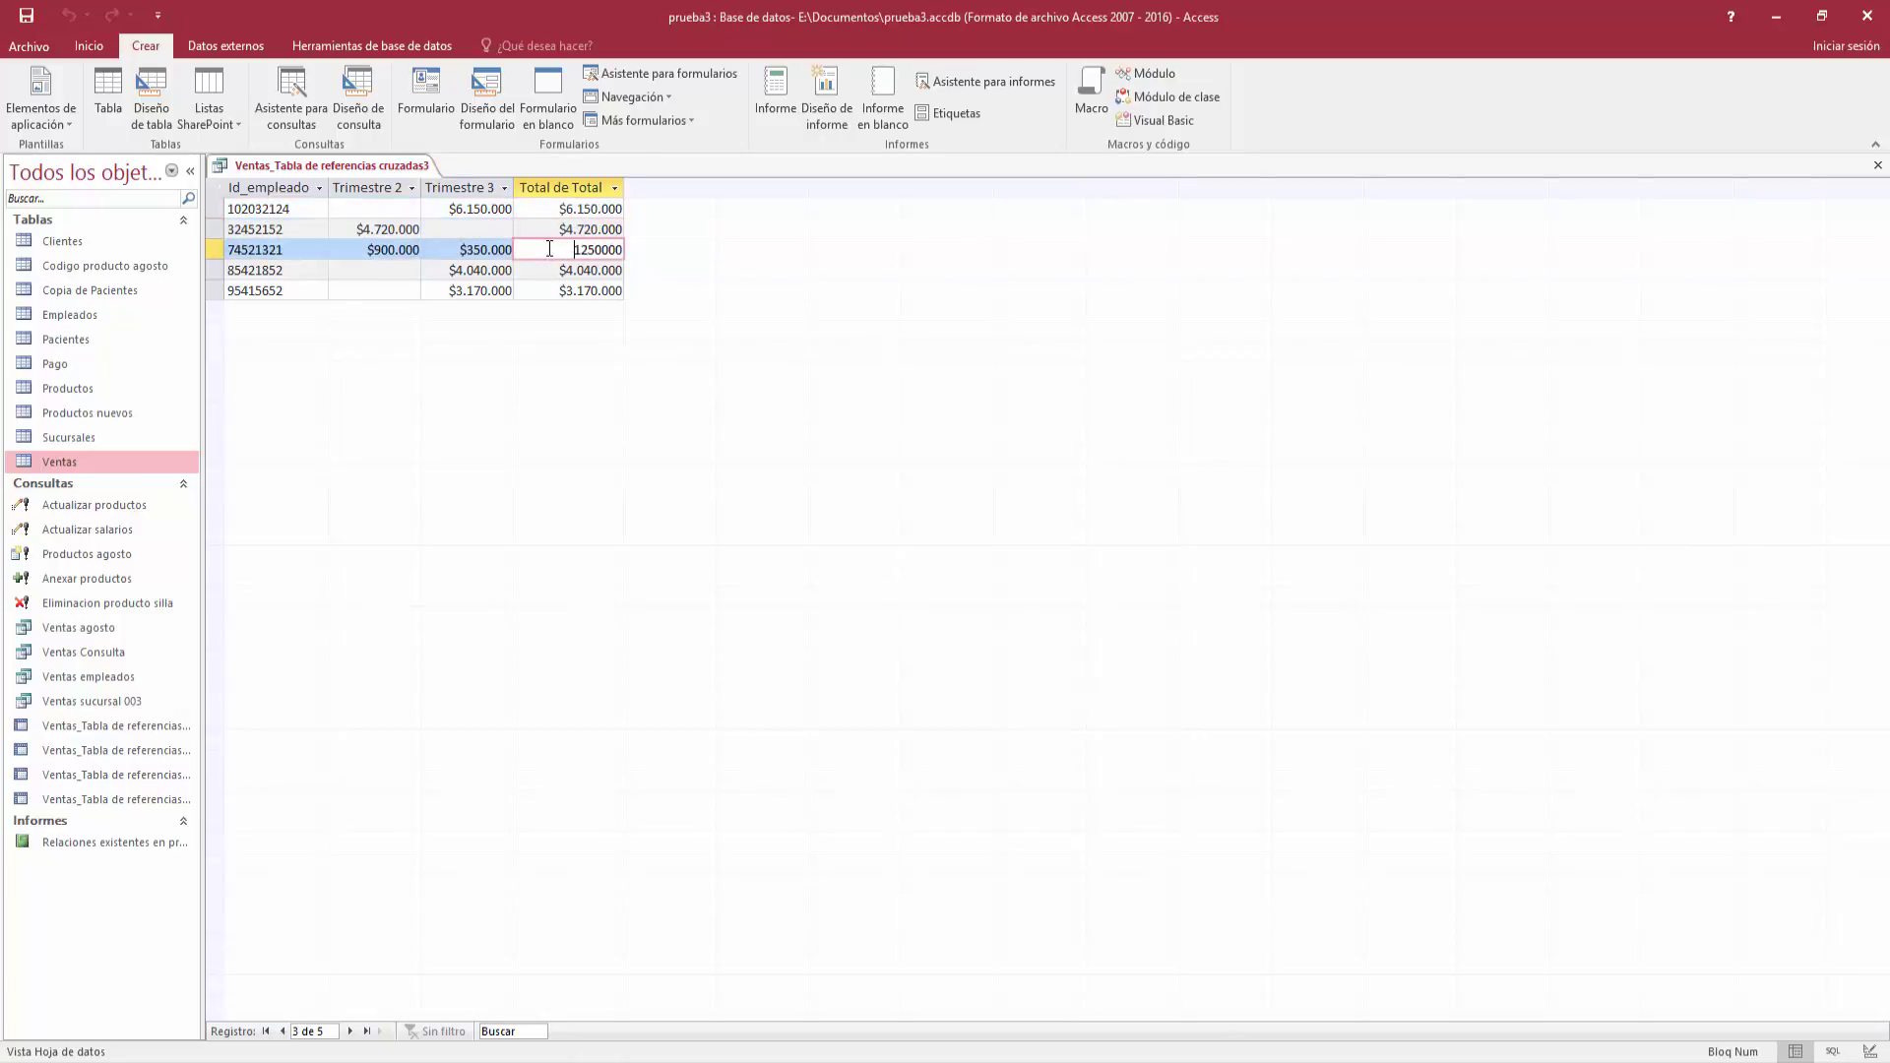
pyautogui.click(552, 270)
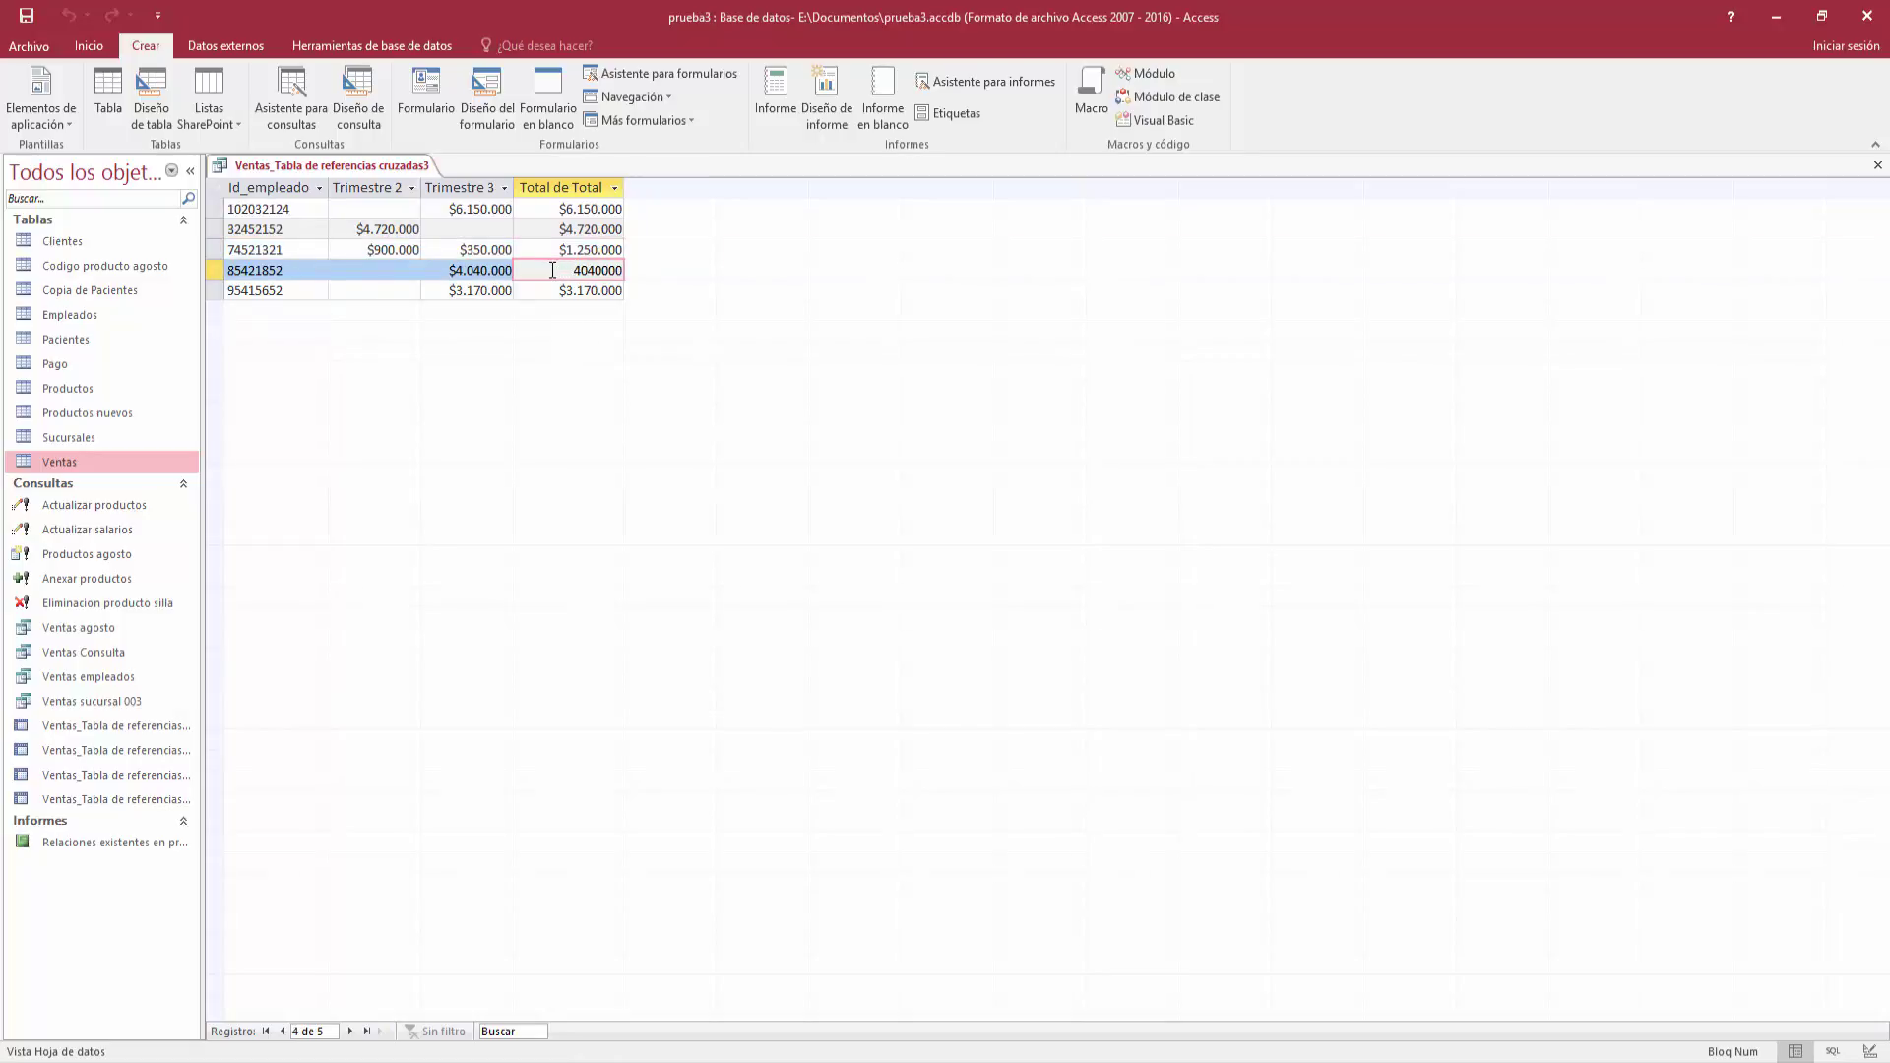
pyautogui.click(544, 287)
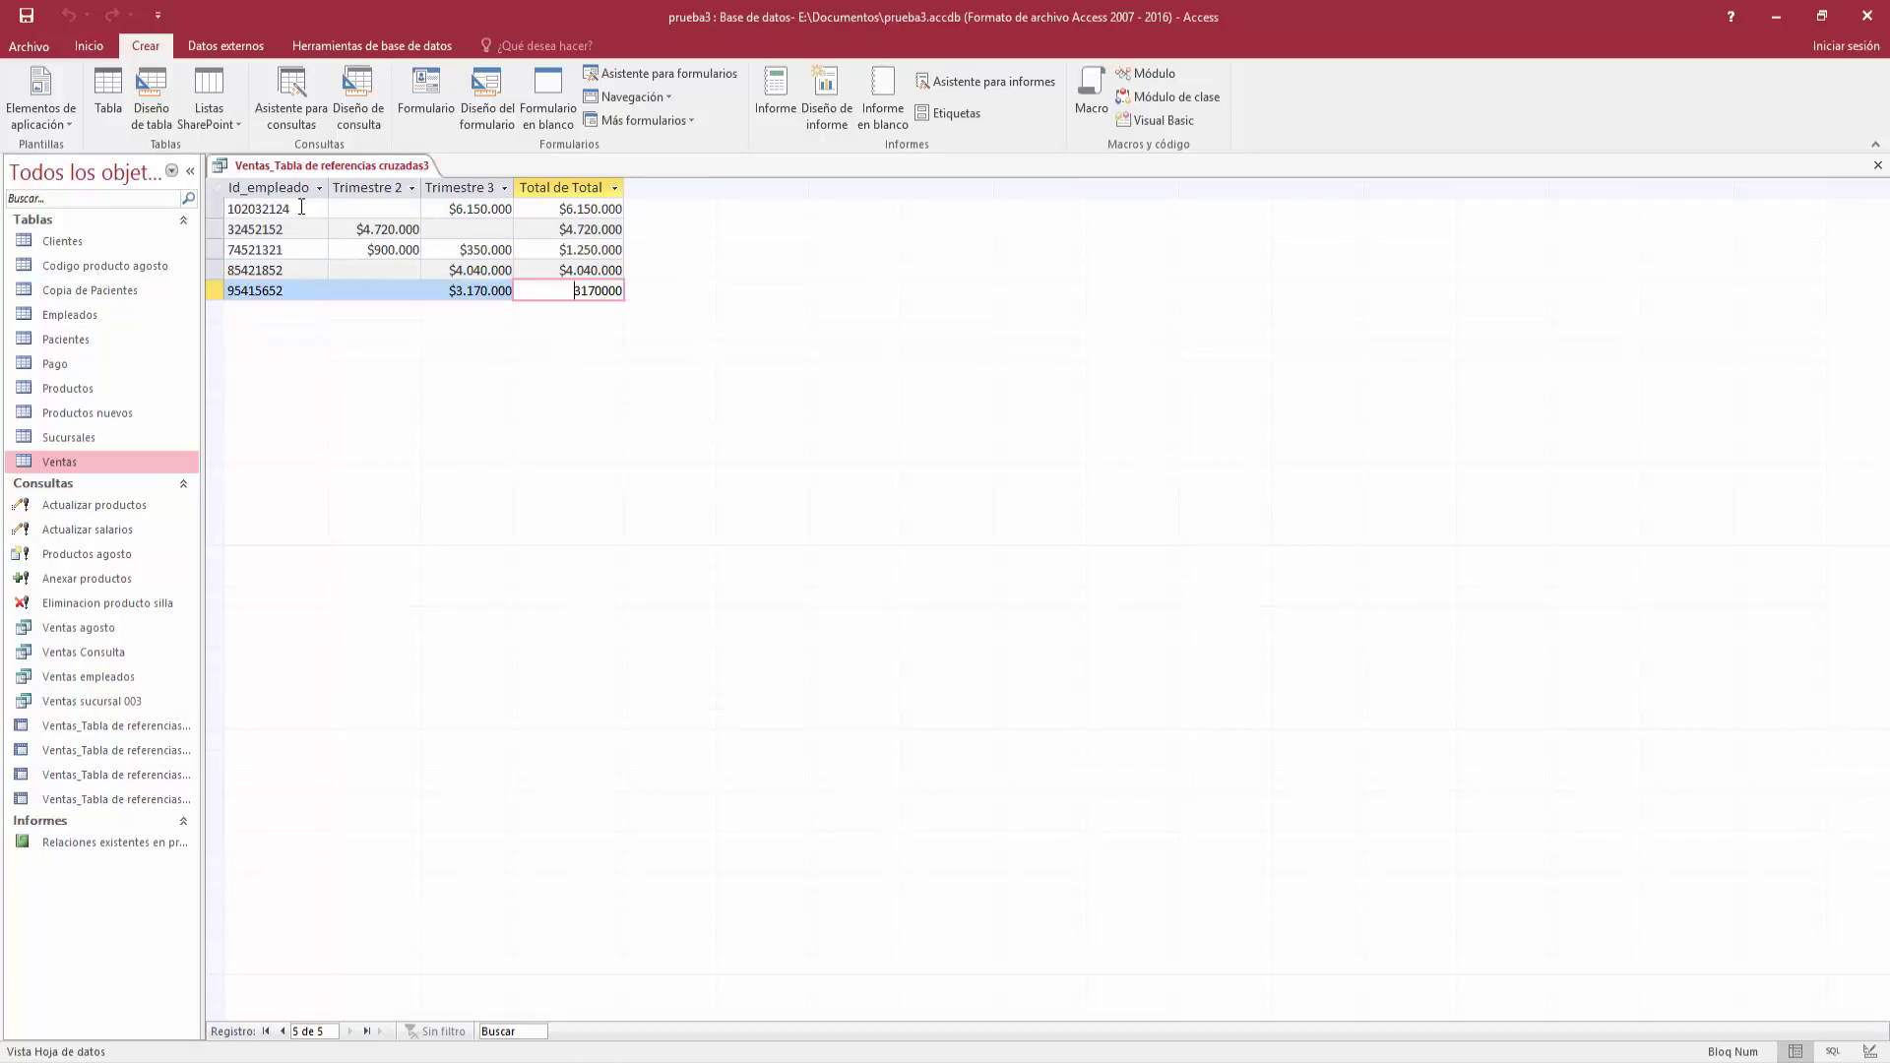
pyautogui.click(387, 213)
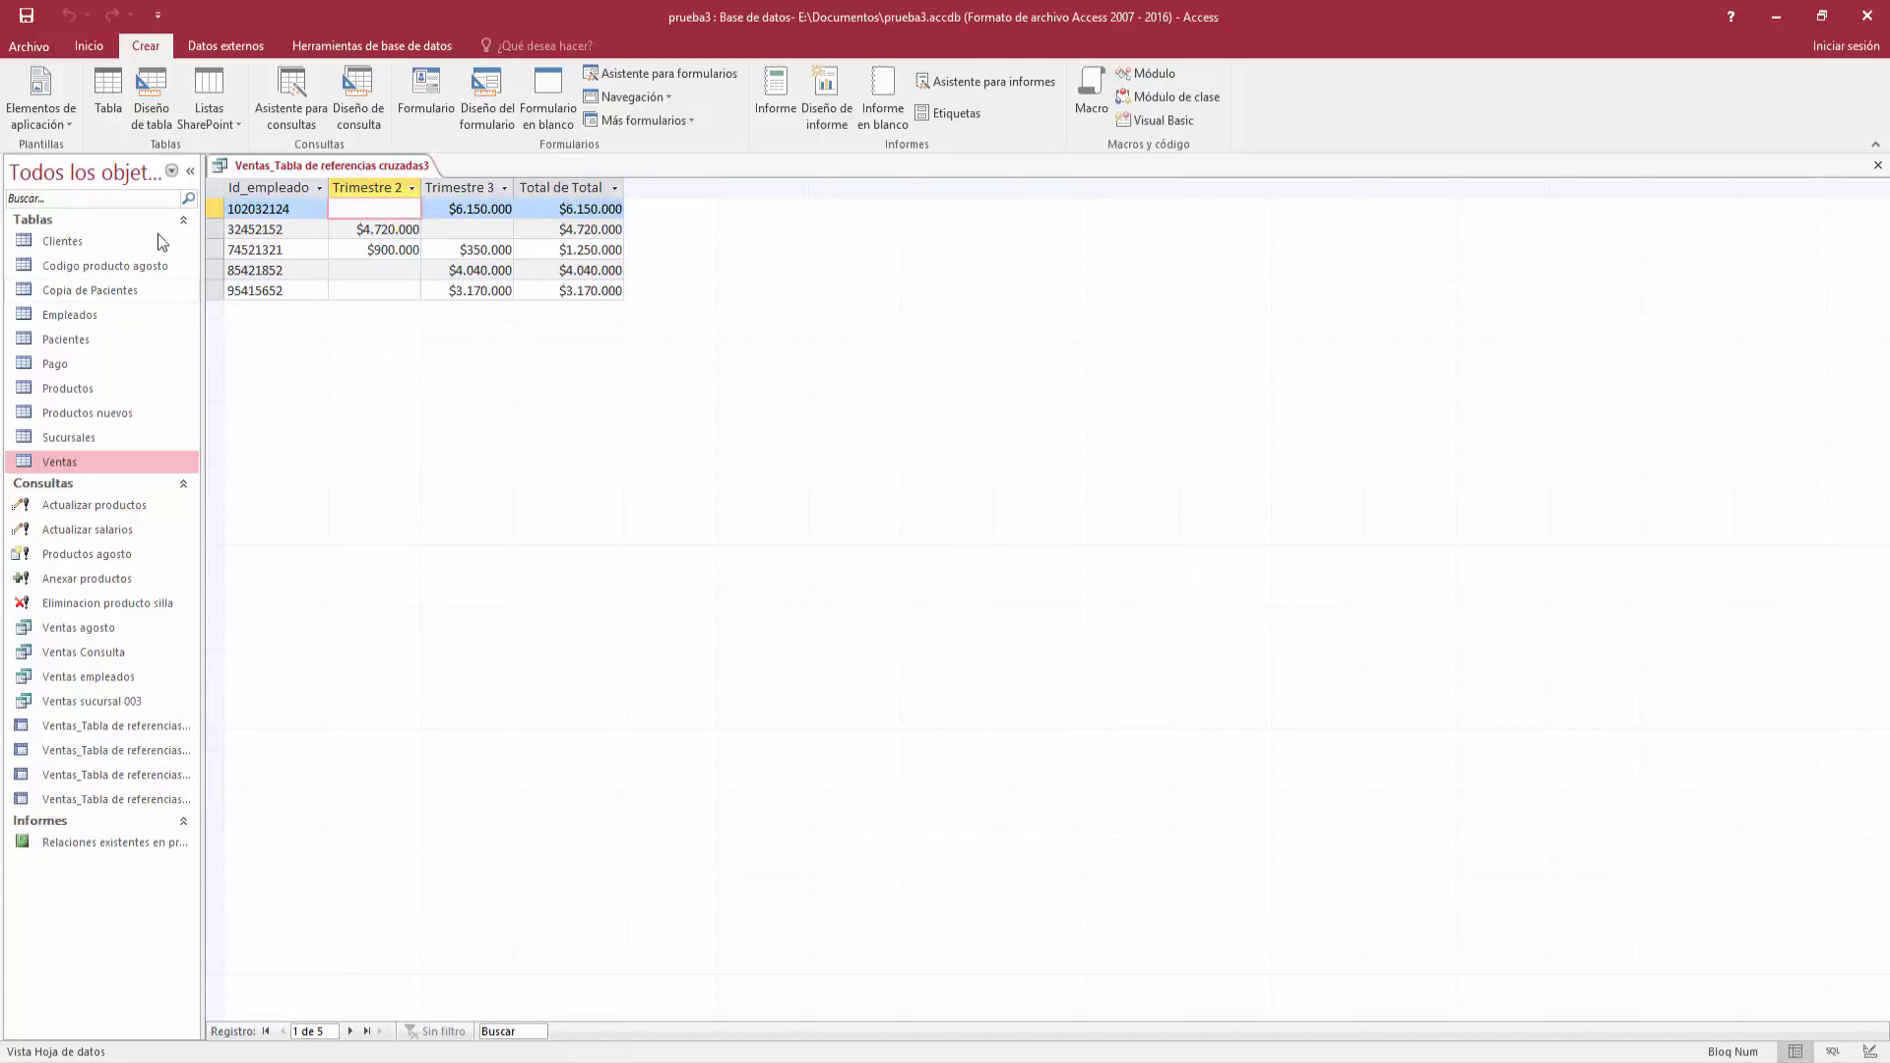
# - Show the crosstab query in design view and review the Id_empleado field's table, total and crosstab settings
pyautogui.click(80, 45)
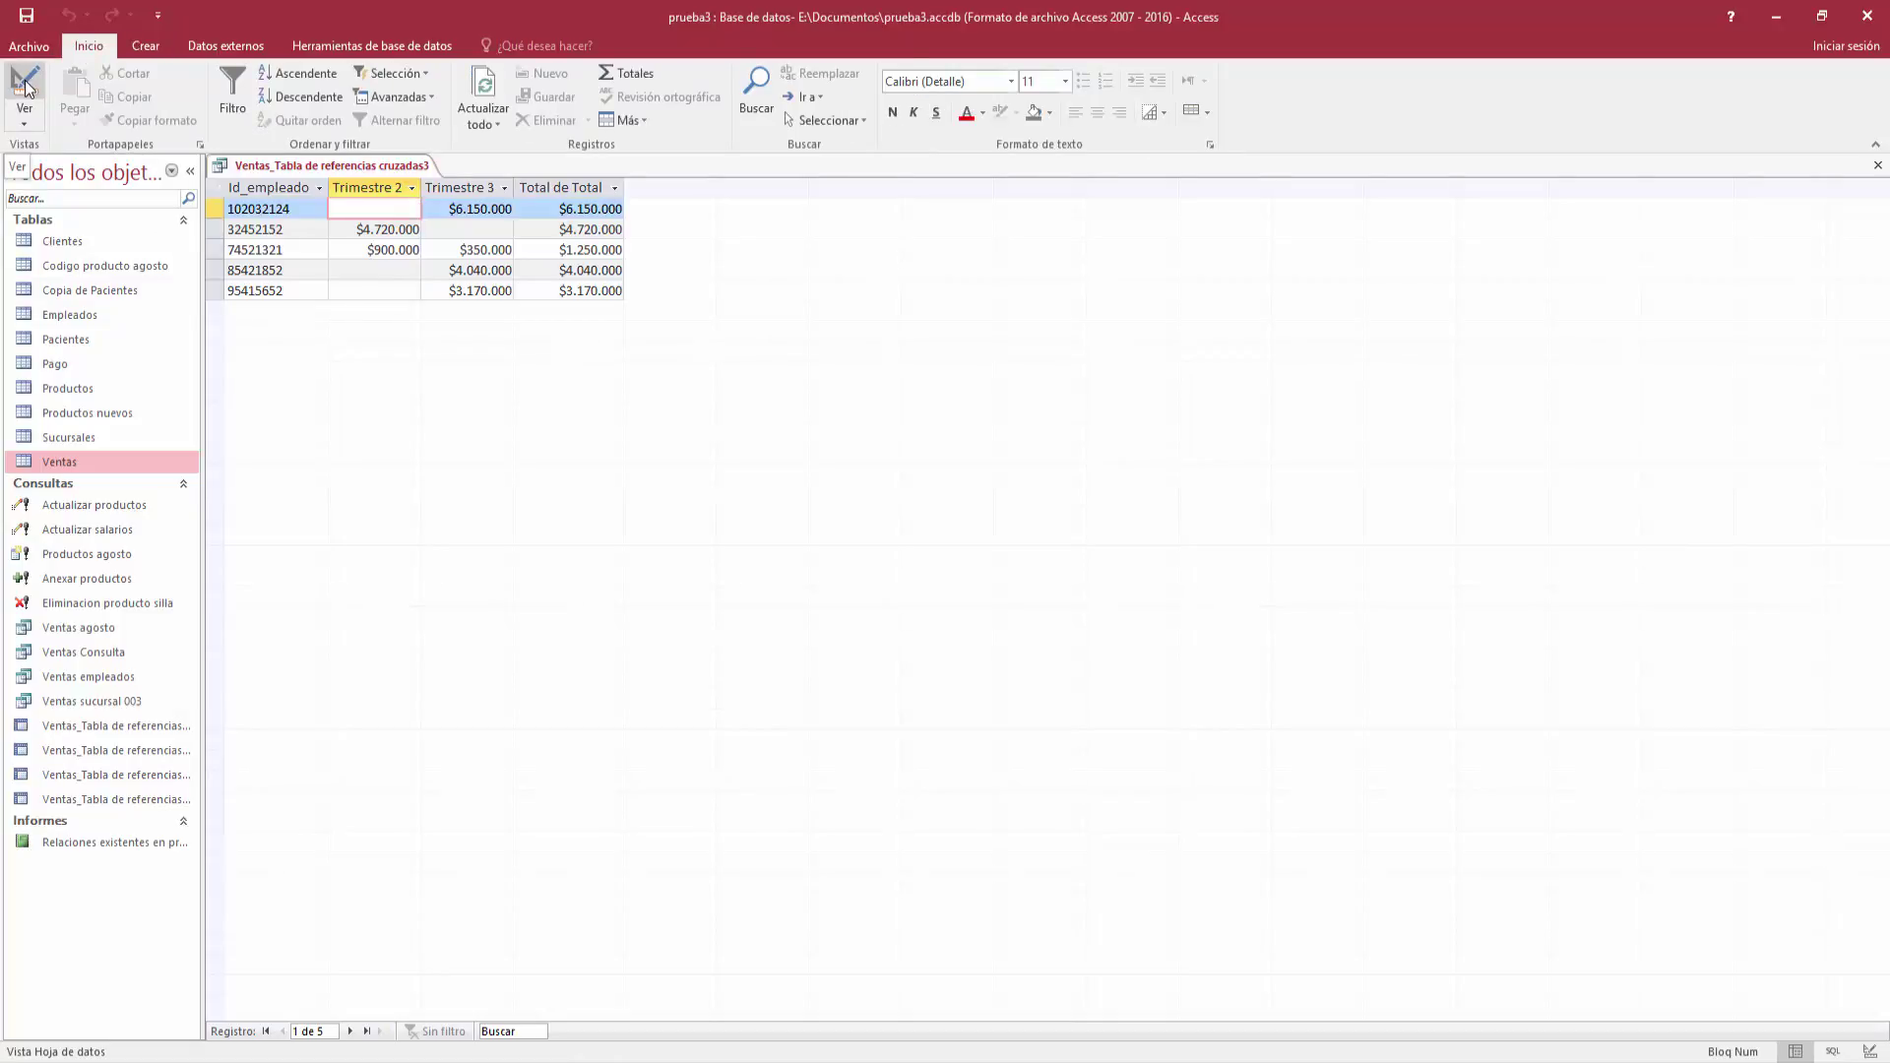
pyautogui.click(26, 86)
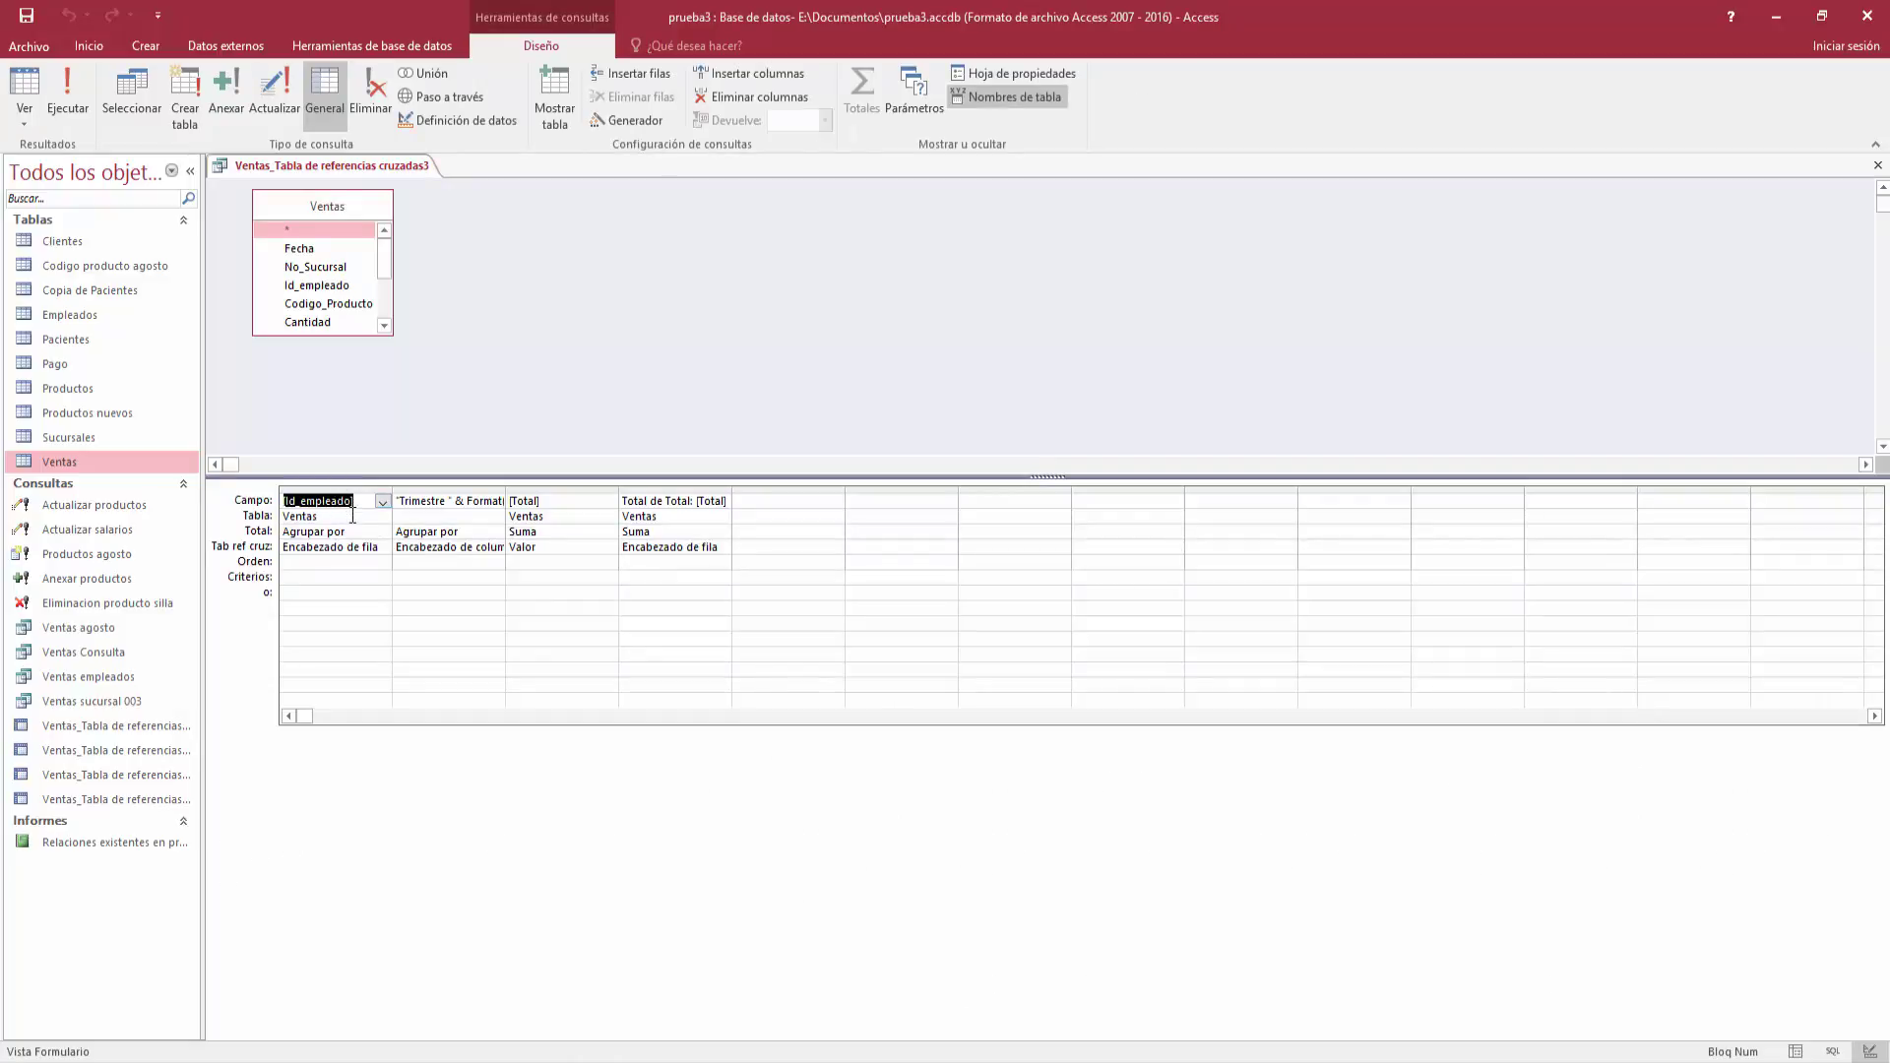
pyautogui.click(351, 516)
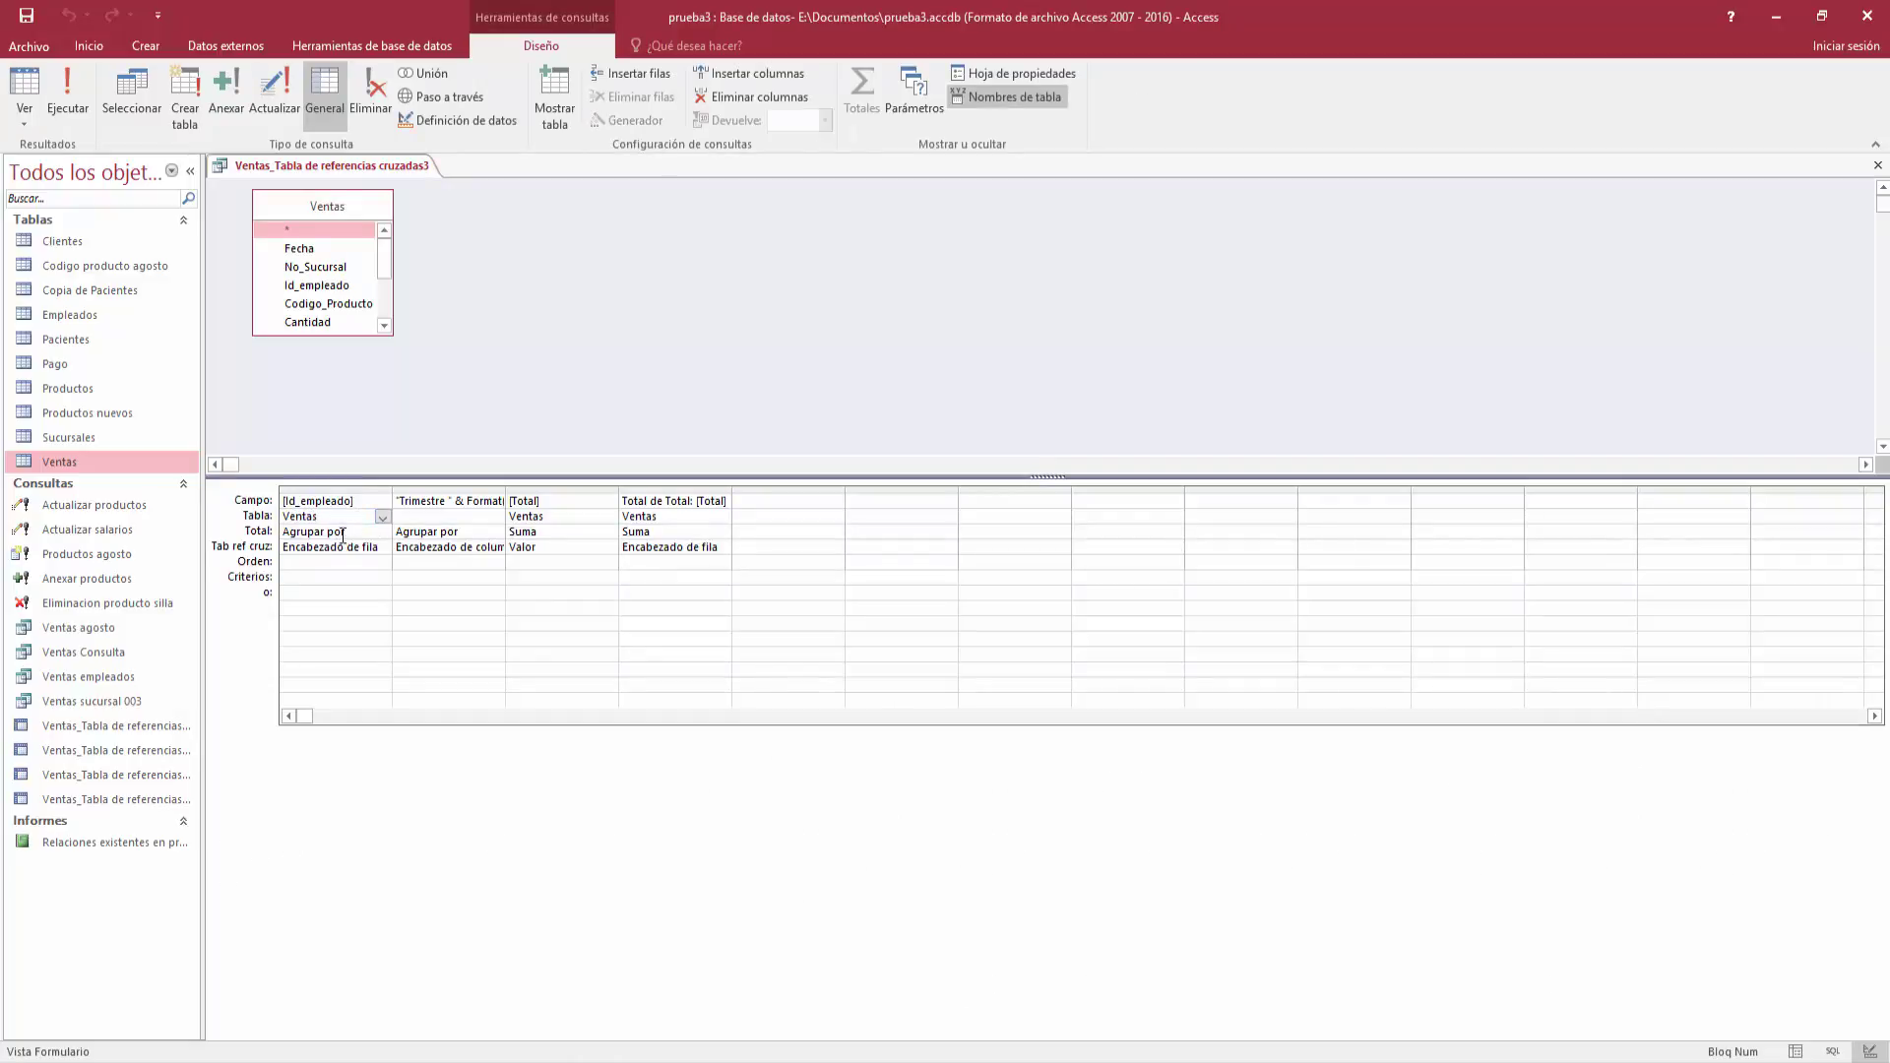
pyautogui.click(350, 532)
pyautogui.click(382, 534)
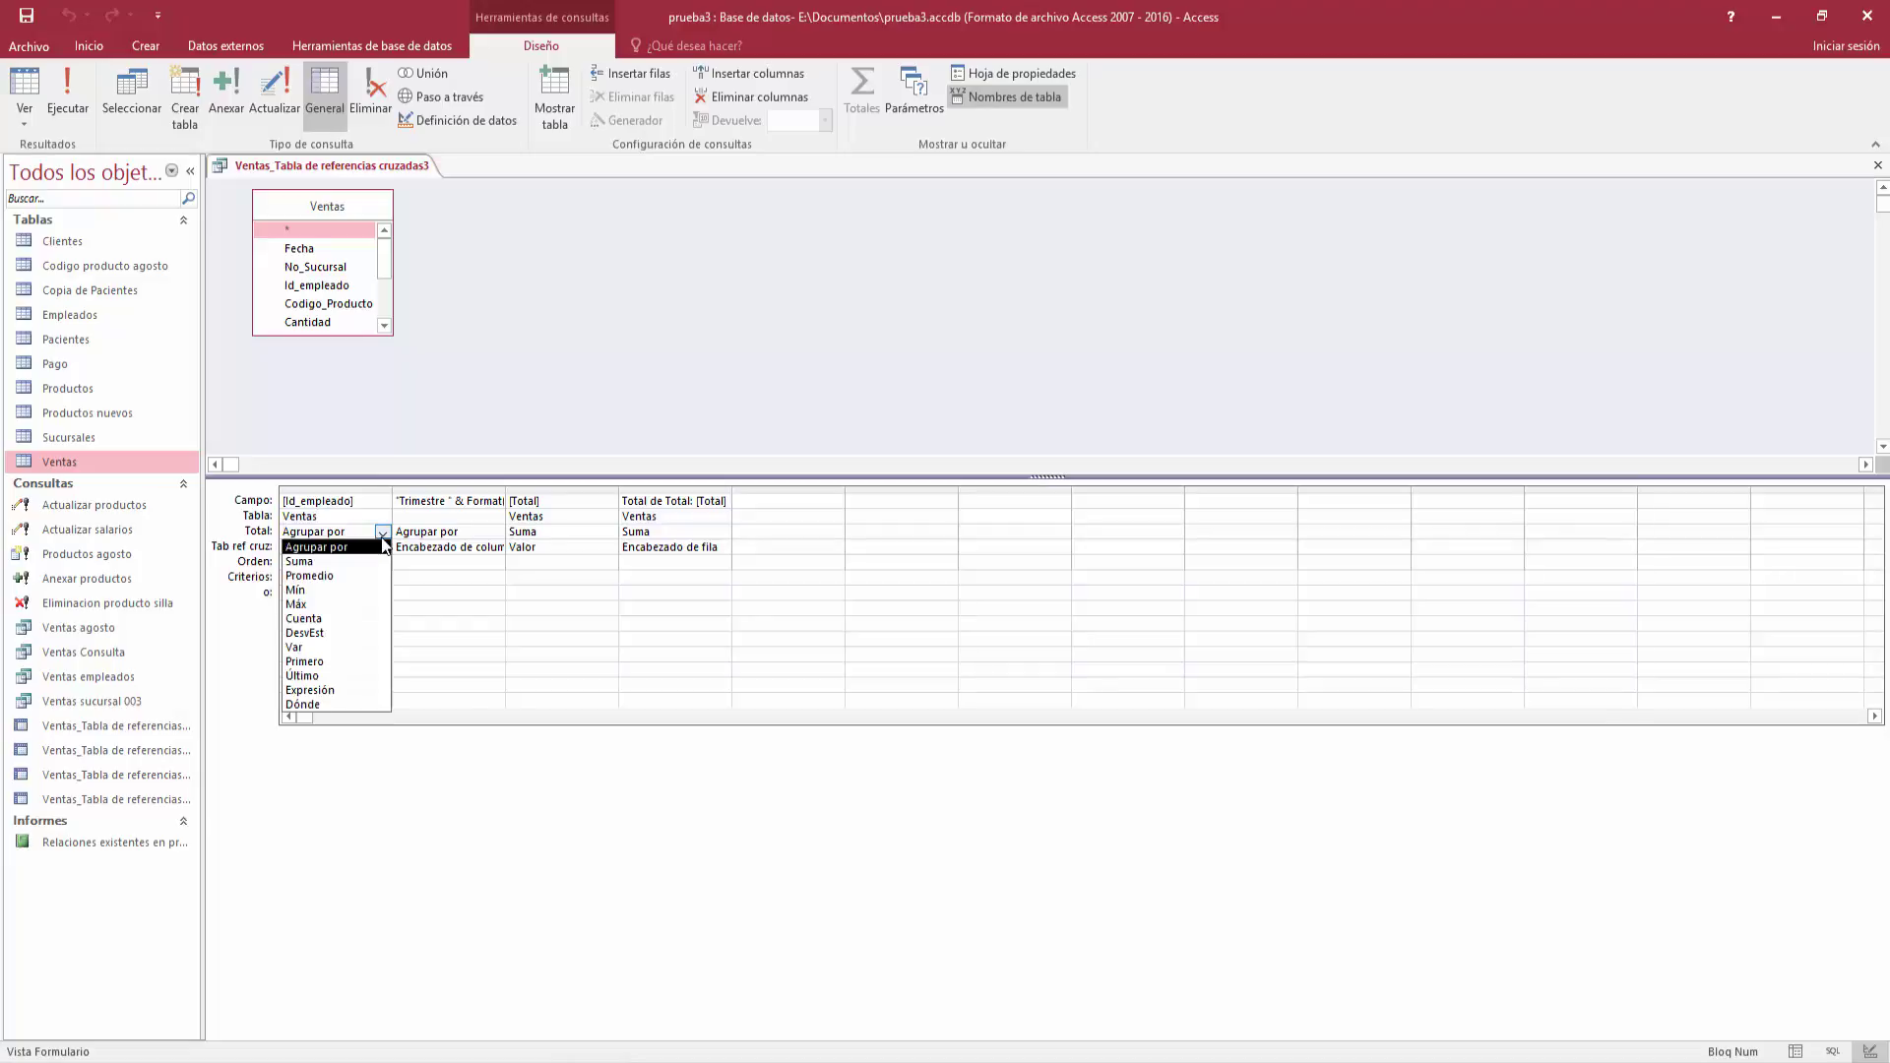
pyautogui.click(384, 546)
pyautogui.click(365, 546)
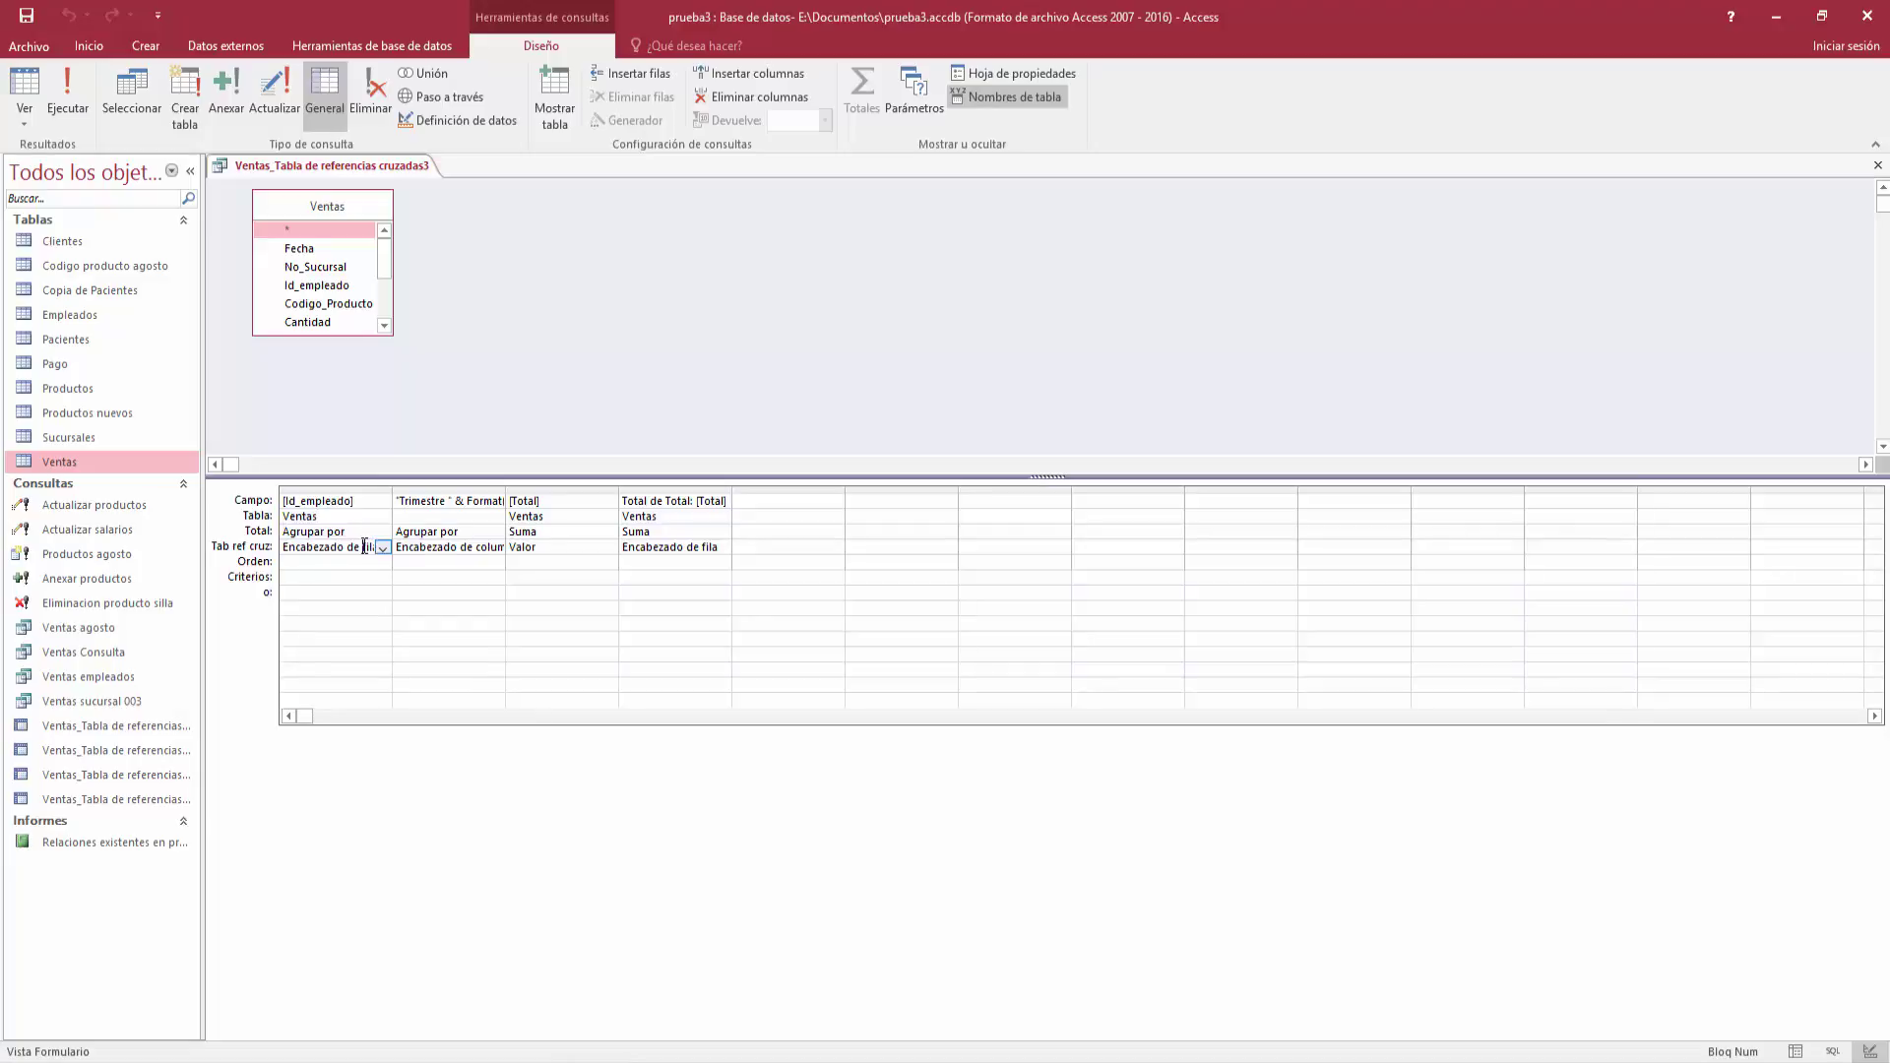
# - Widen the Trimestre expression column to read it in full, and check the Total field's crosstab options, keeping Valor
pyautogui.click(451, 501)
pyautogui.moveTo(506, 489); pyautogui.dragTo(612, 489)
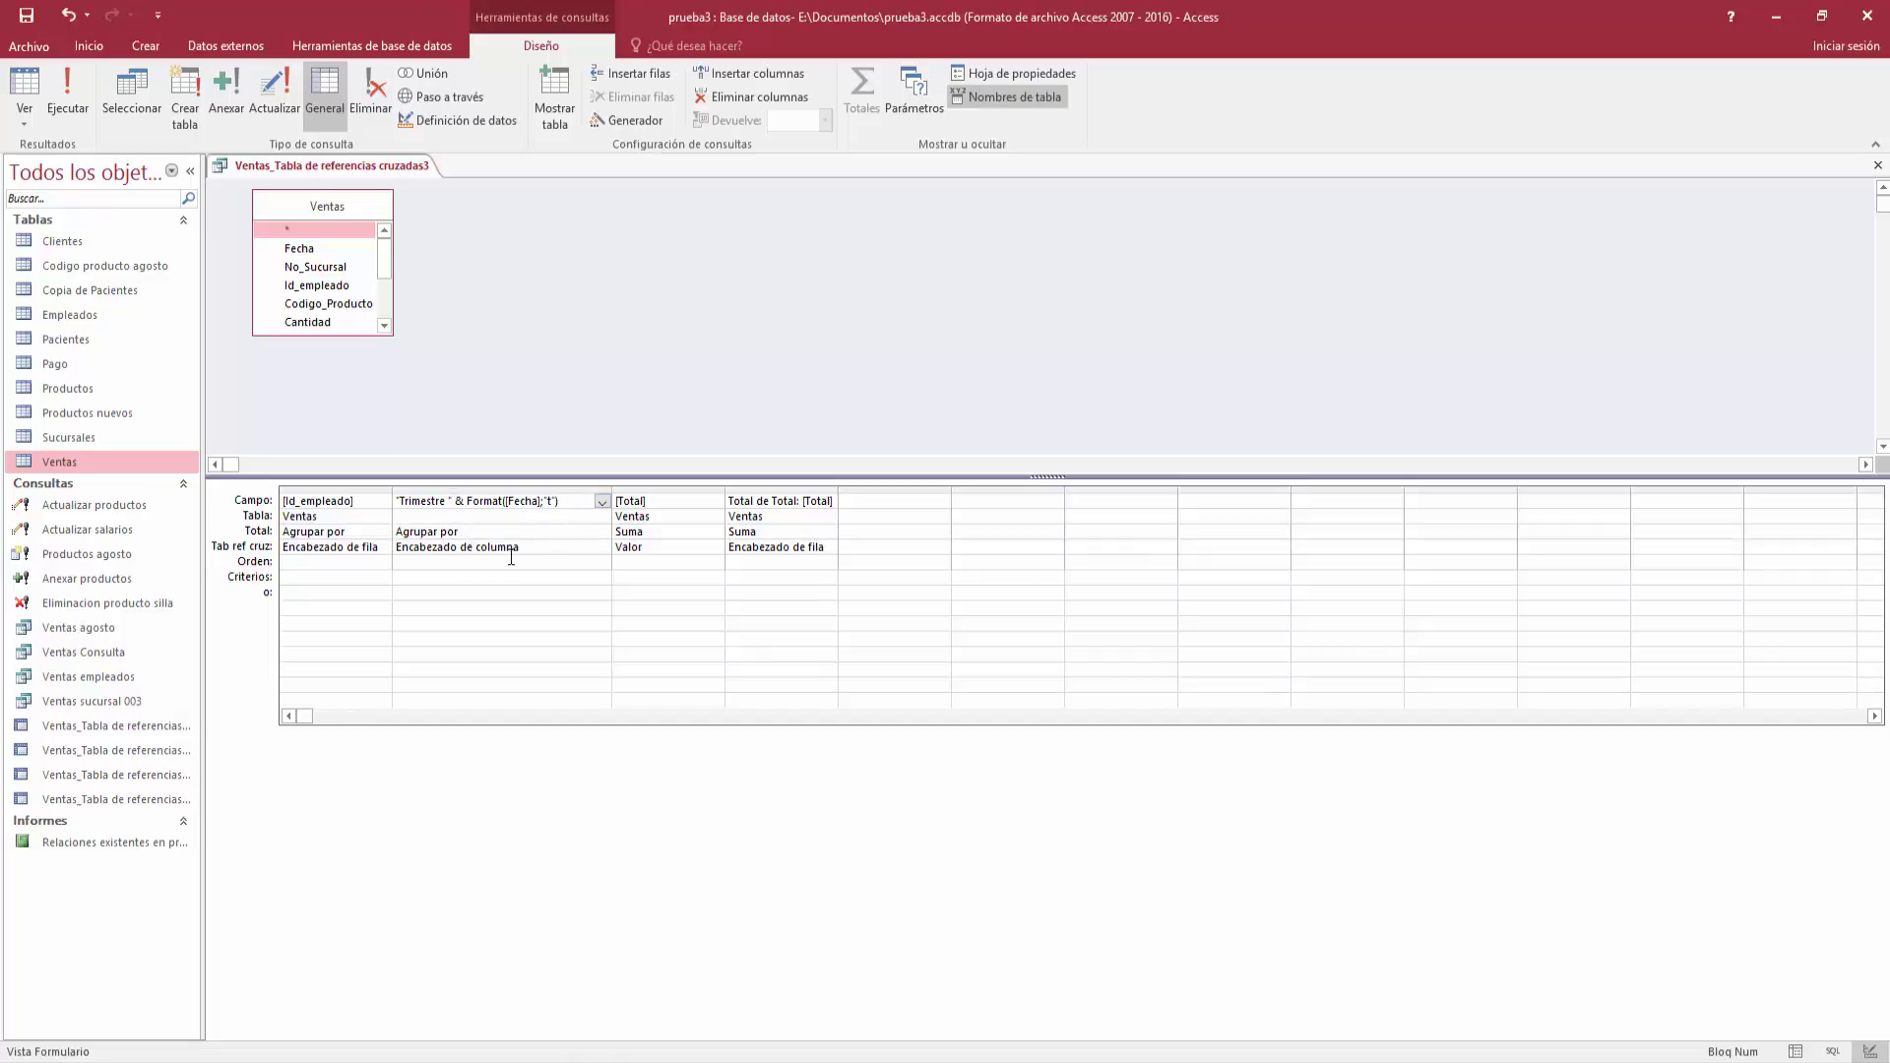
pyautogui.click(645, 548)
pyautogui.click(715, 547)
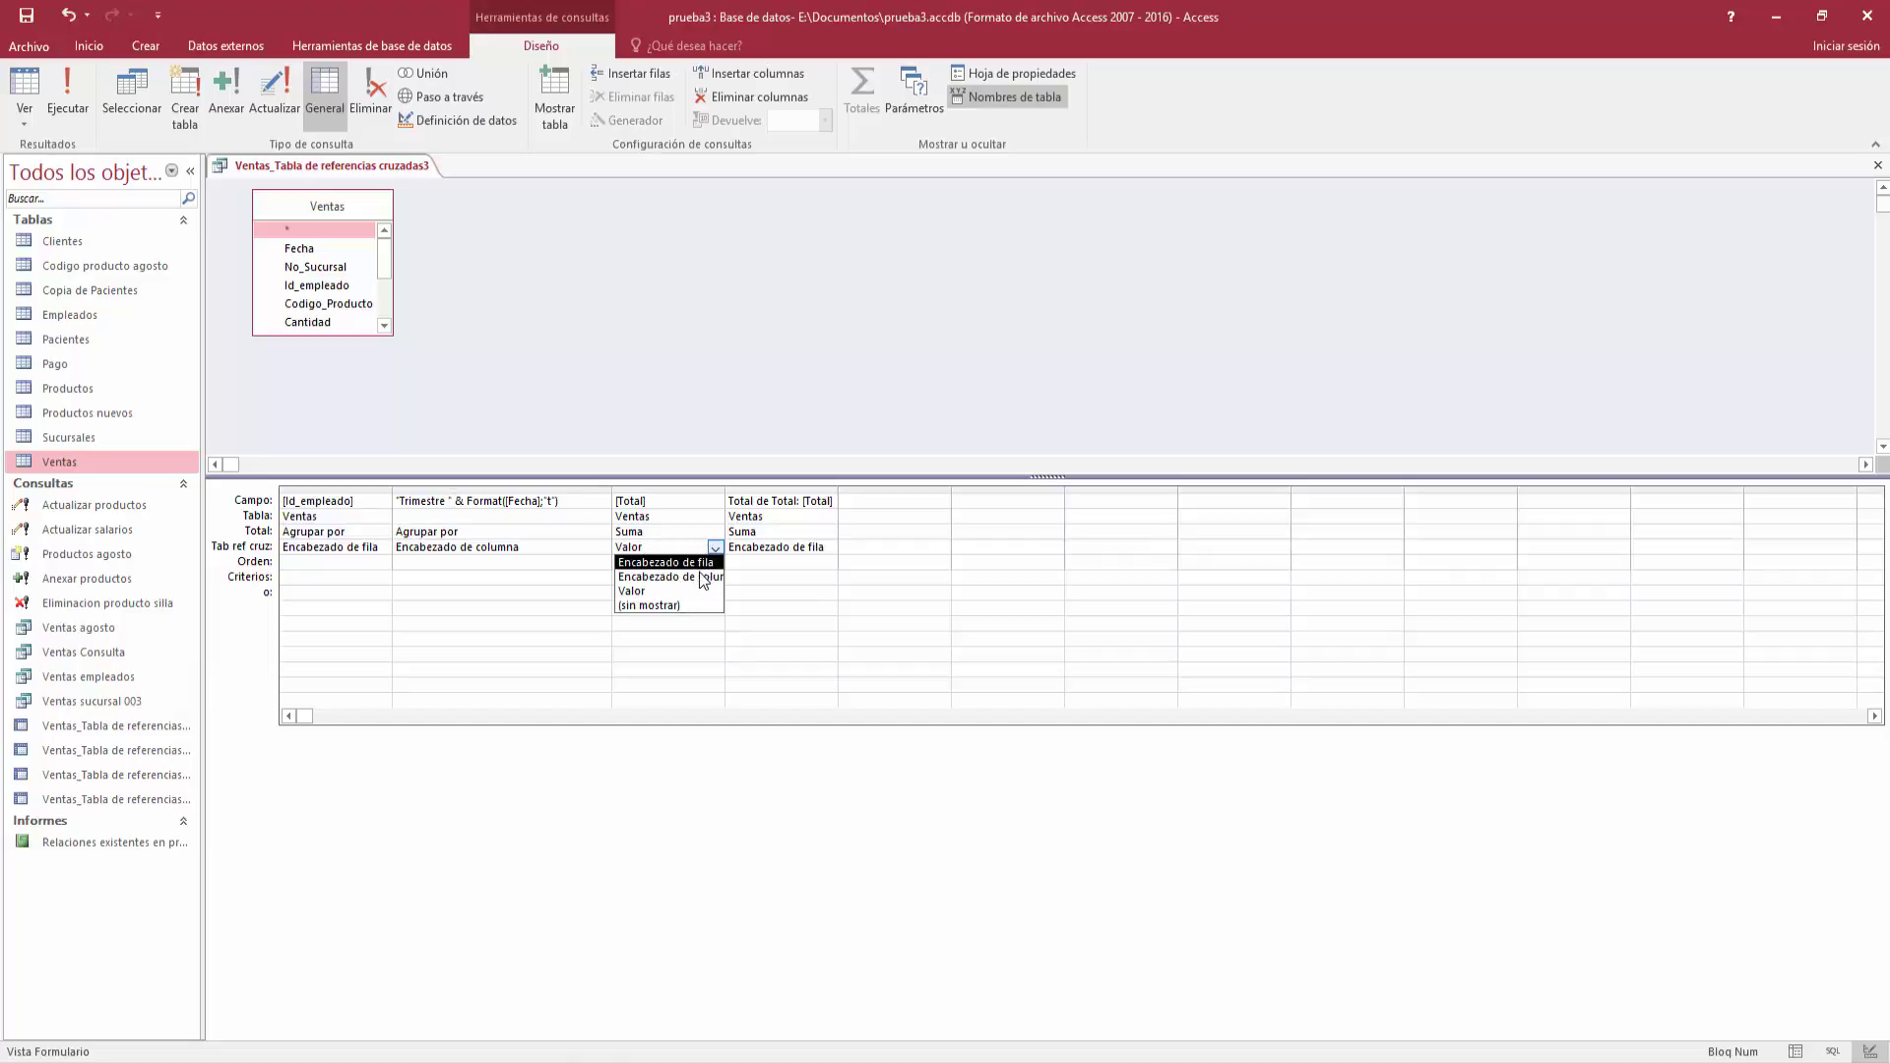
pyautogui.click(694, 591)
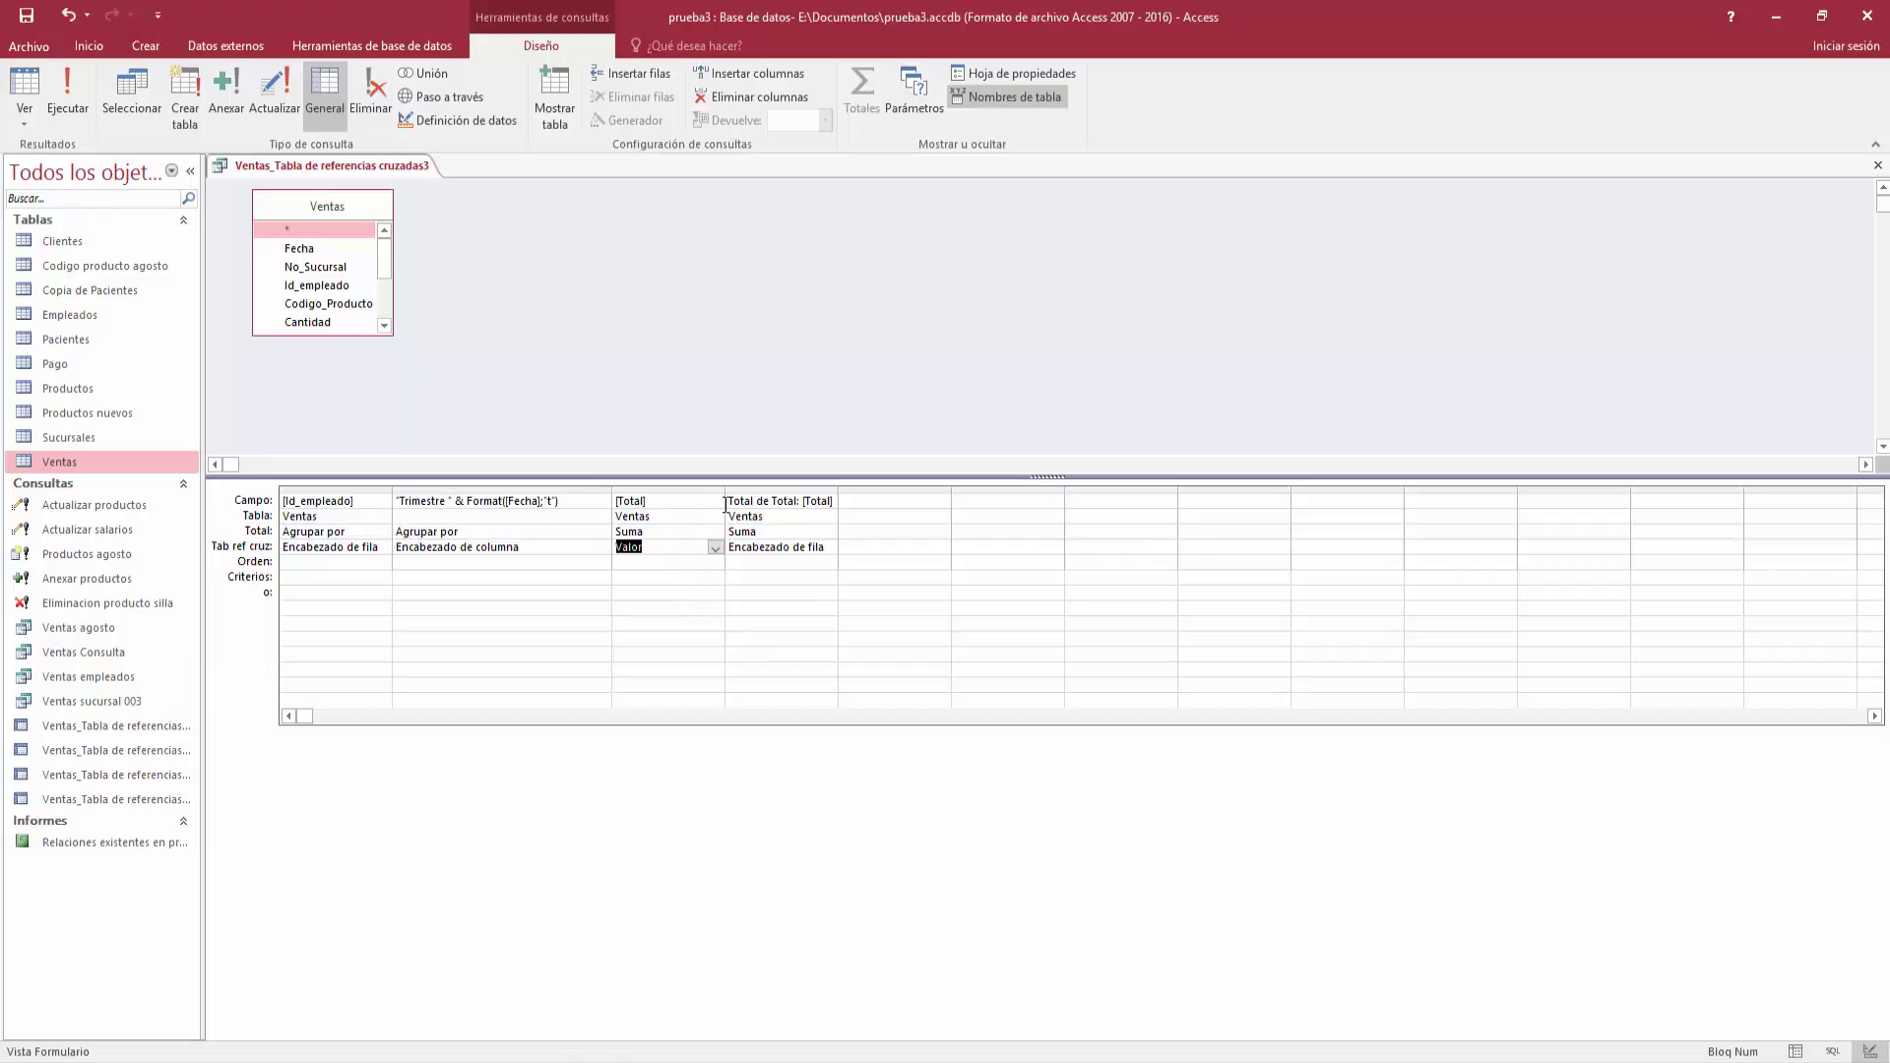
# - Review the Total de Total field's table, total and crosstab settings, and close the query without saving the design changes
pyautogui.click(820, 516)
pyautogui.click(786, 546)
pyautogui.click(785, 535)
pyautogui.click(760, 545)
pyautogui.click(765, 531)
pyautogui.click(760, 515)
pyautogui.click(1877, 165)
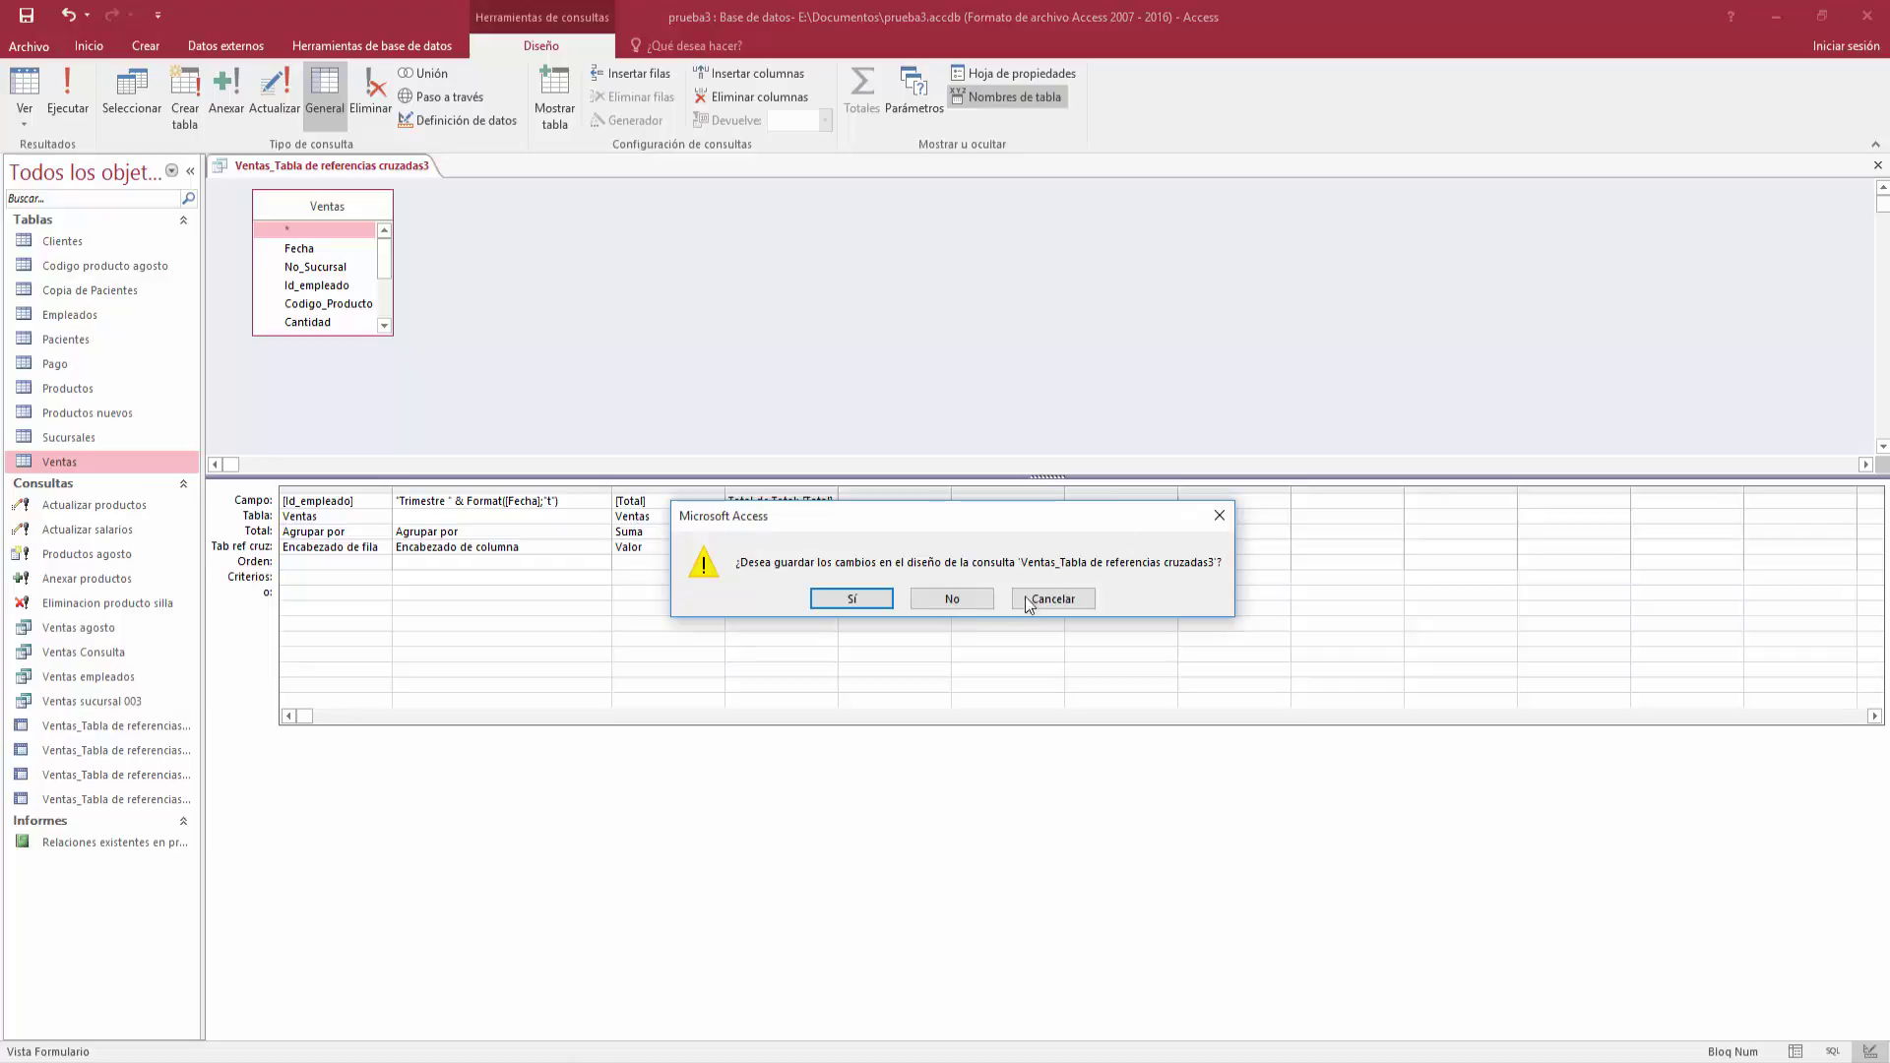
pyautogui.click(931, 600)
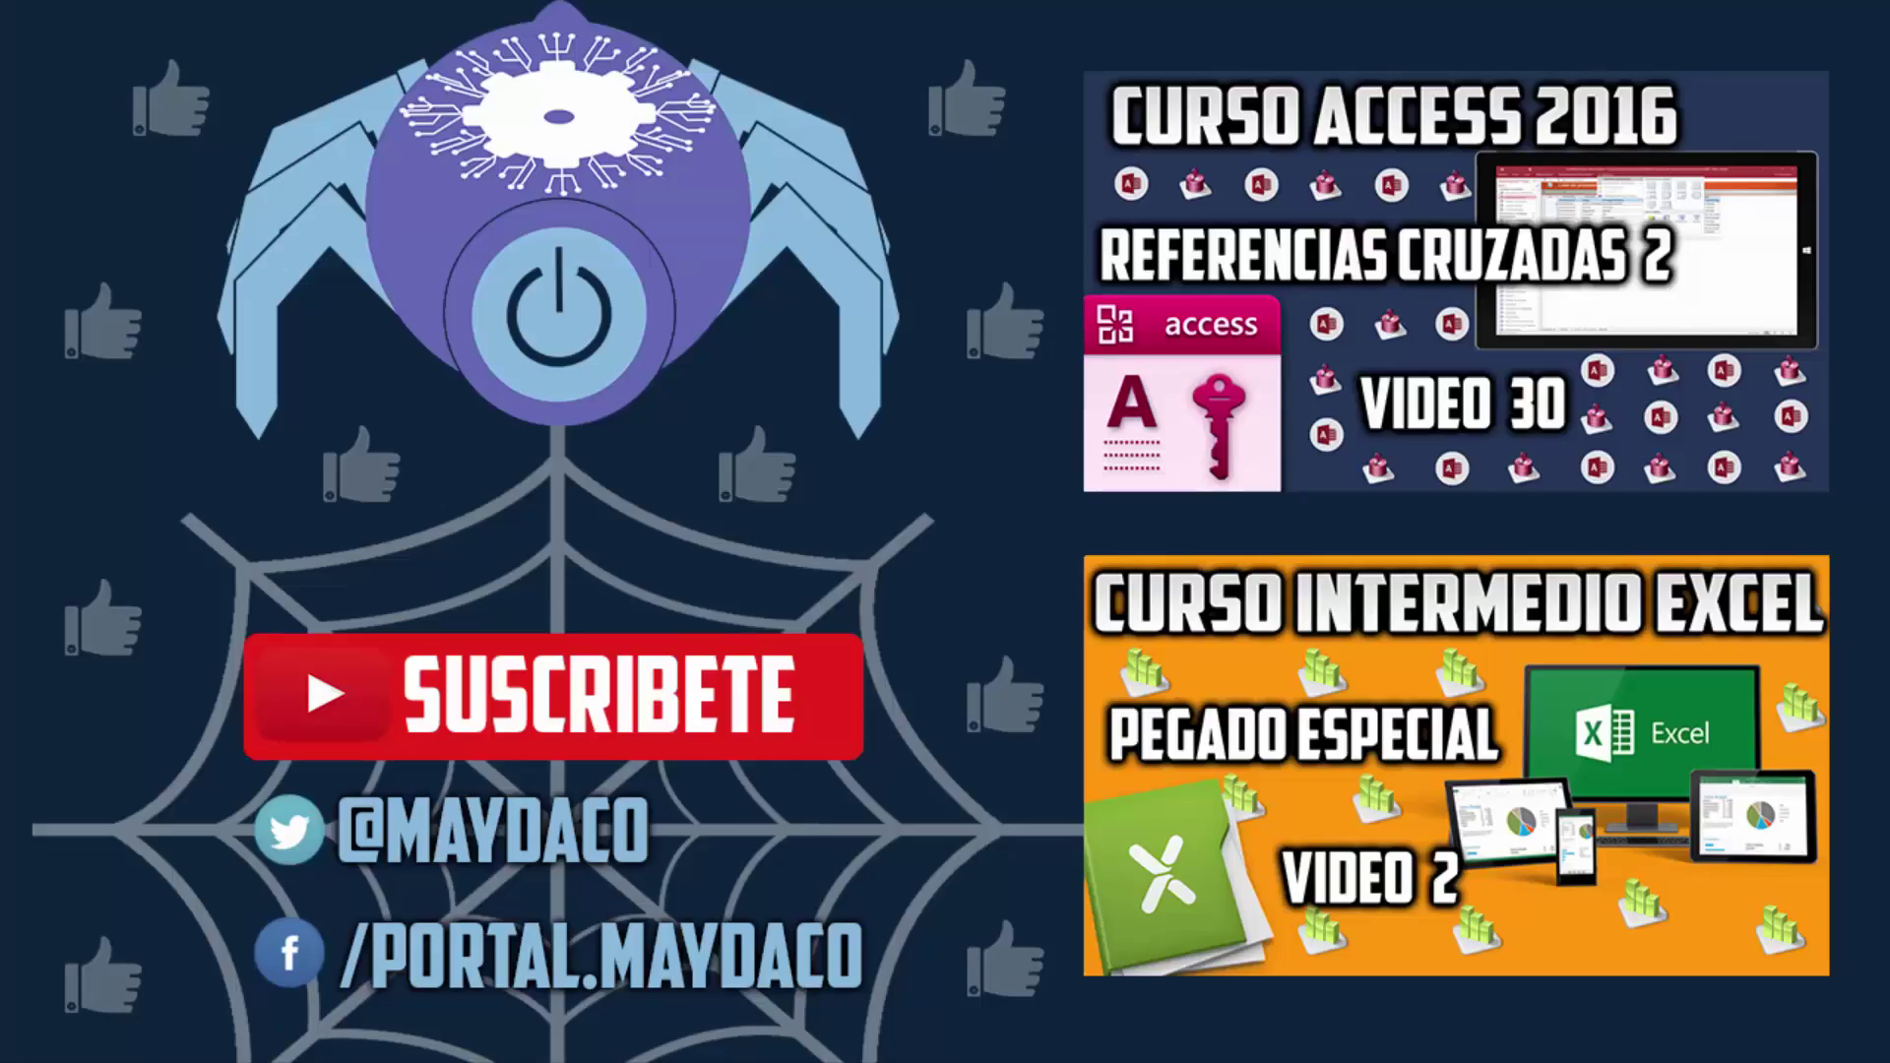